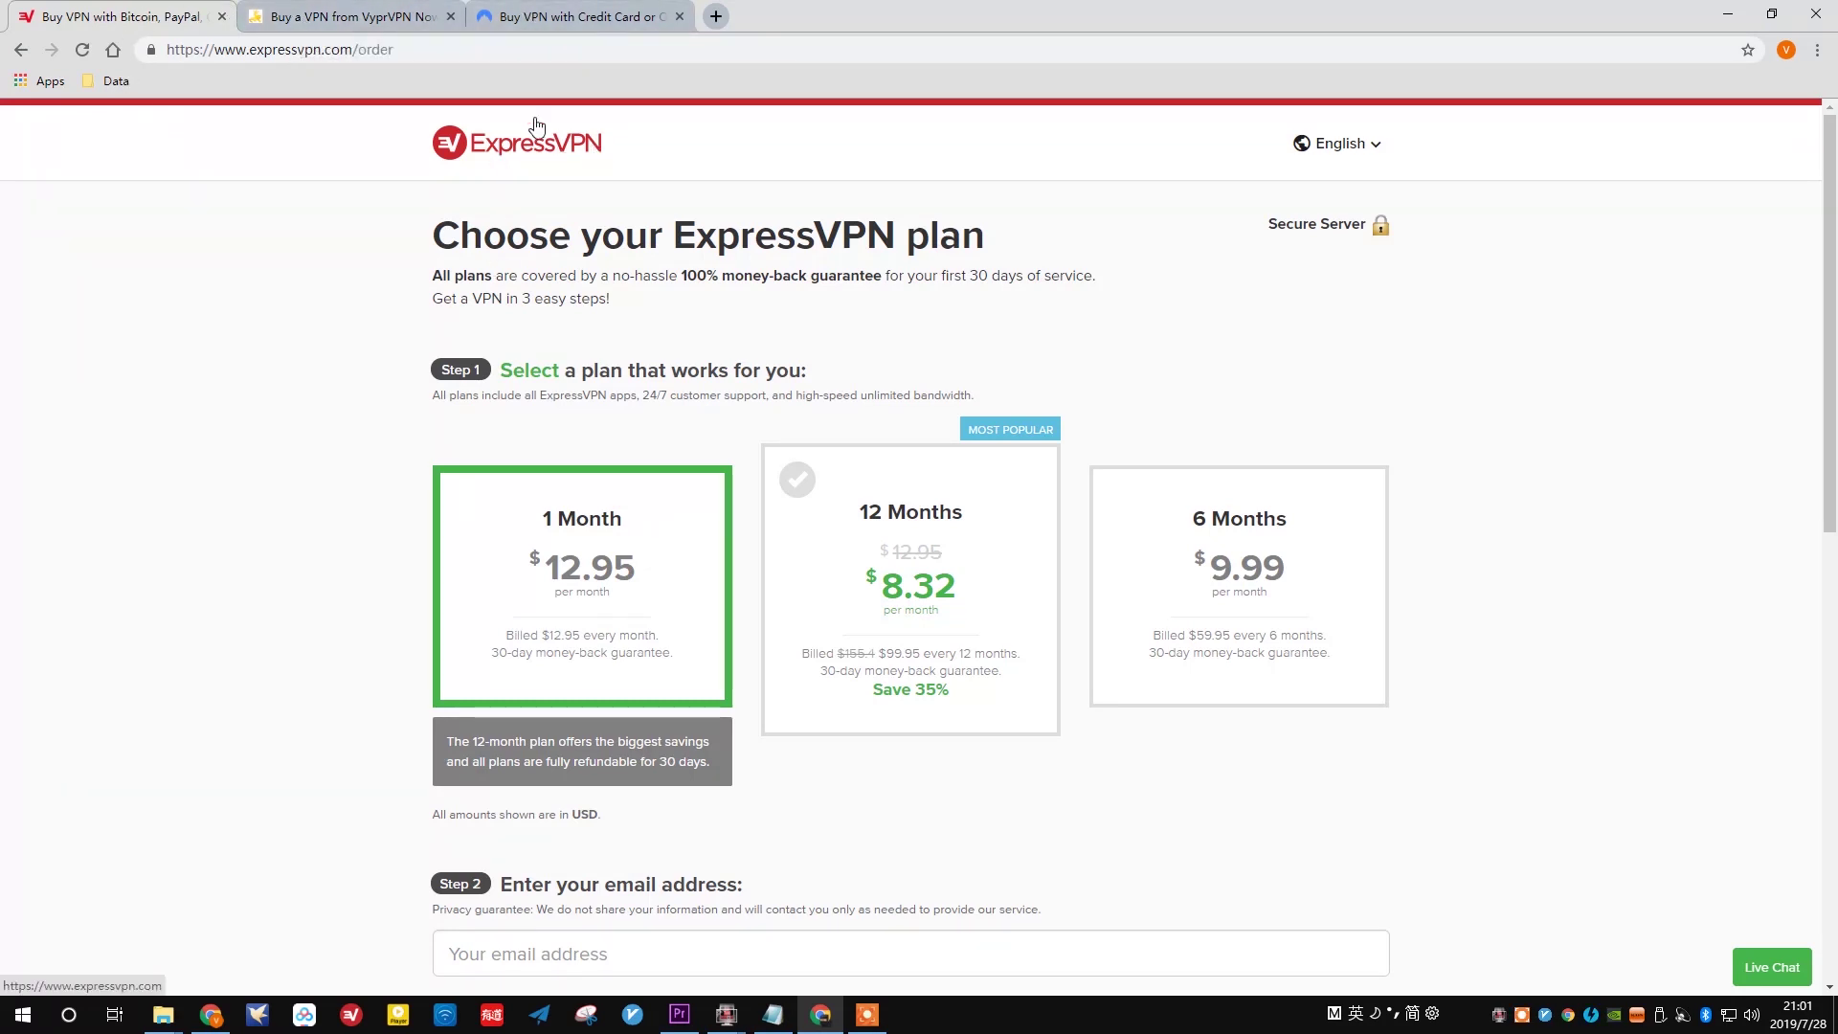
{"action": "left_click", "coordinate": [362, 17]}
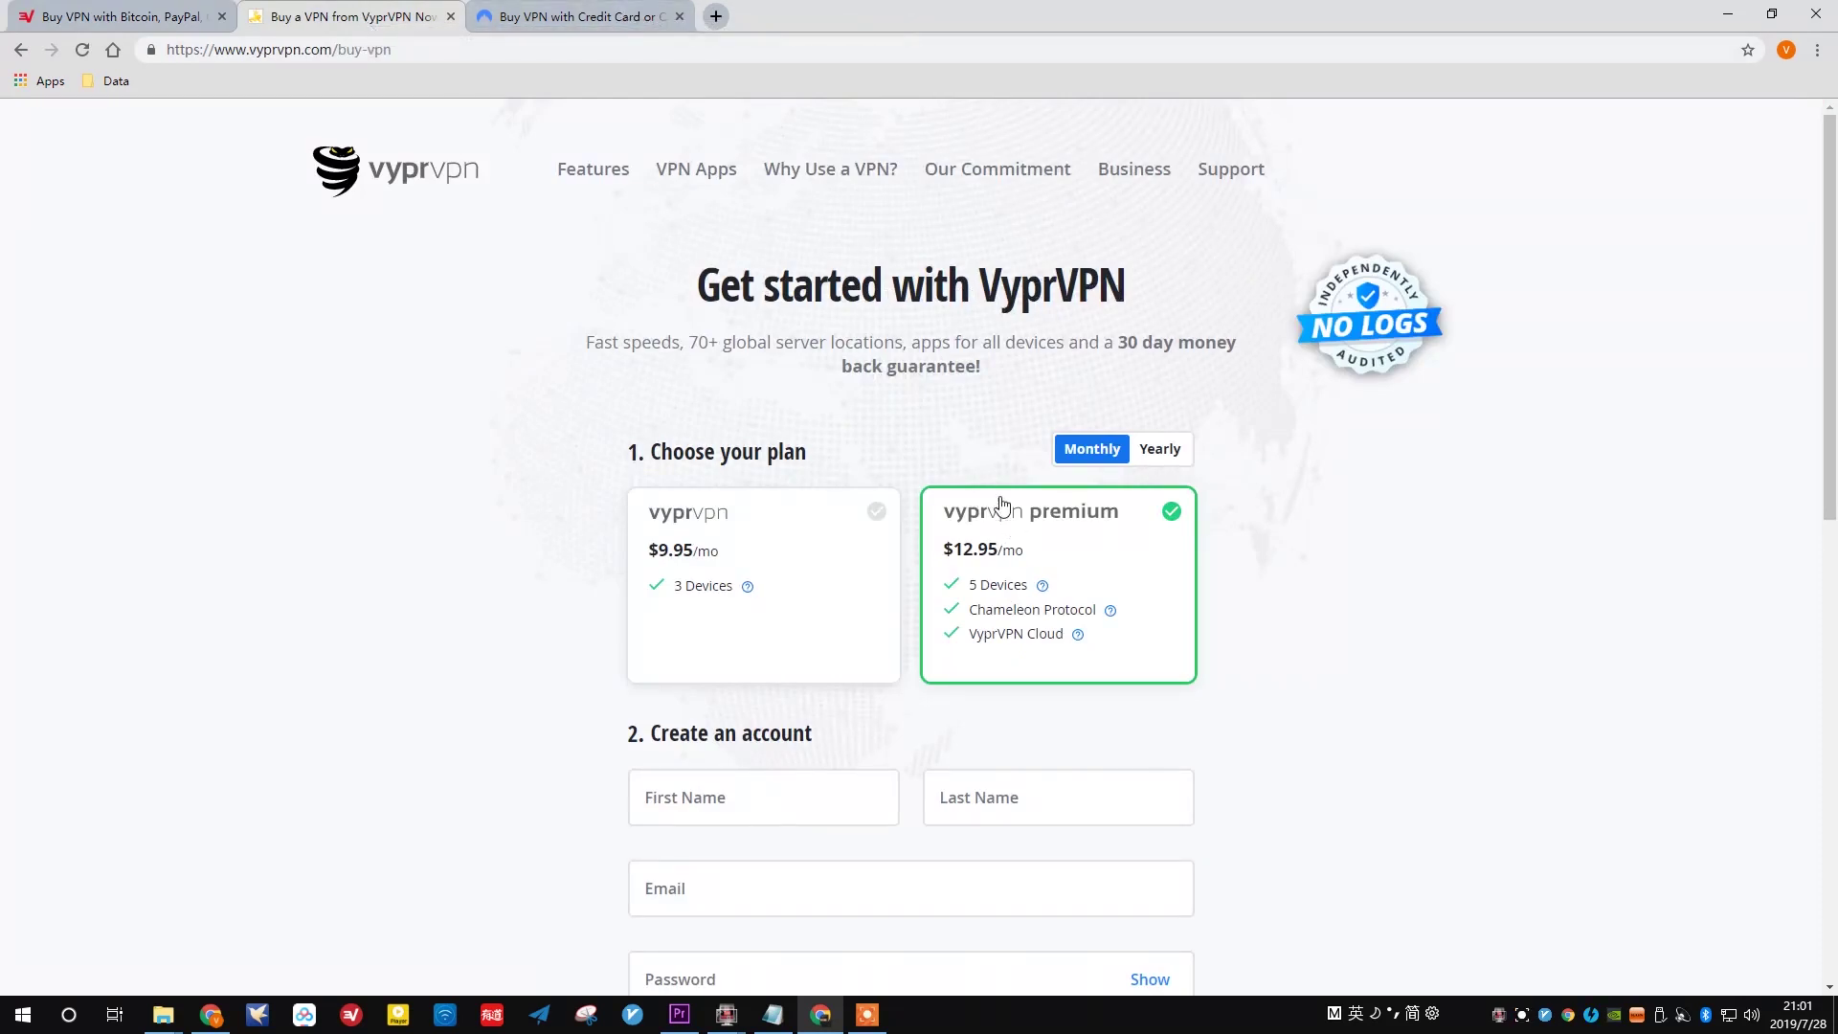
{"action": "left_click", "coordinate": [570, 27]}
{"action": "scroll", "coordinate": [690, 364], "scroll_direction": "up", "scroll_amount": 1}
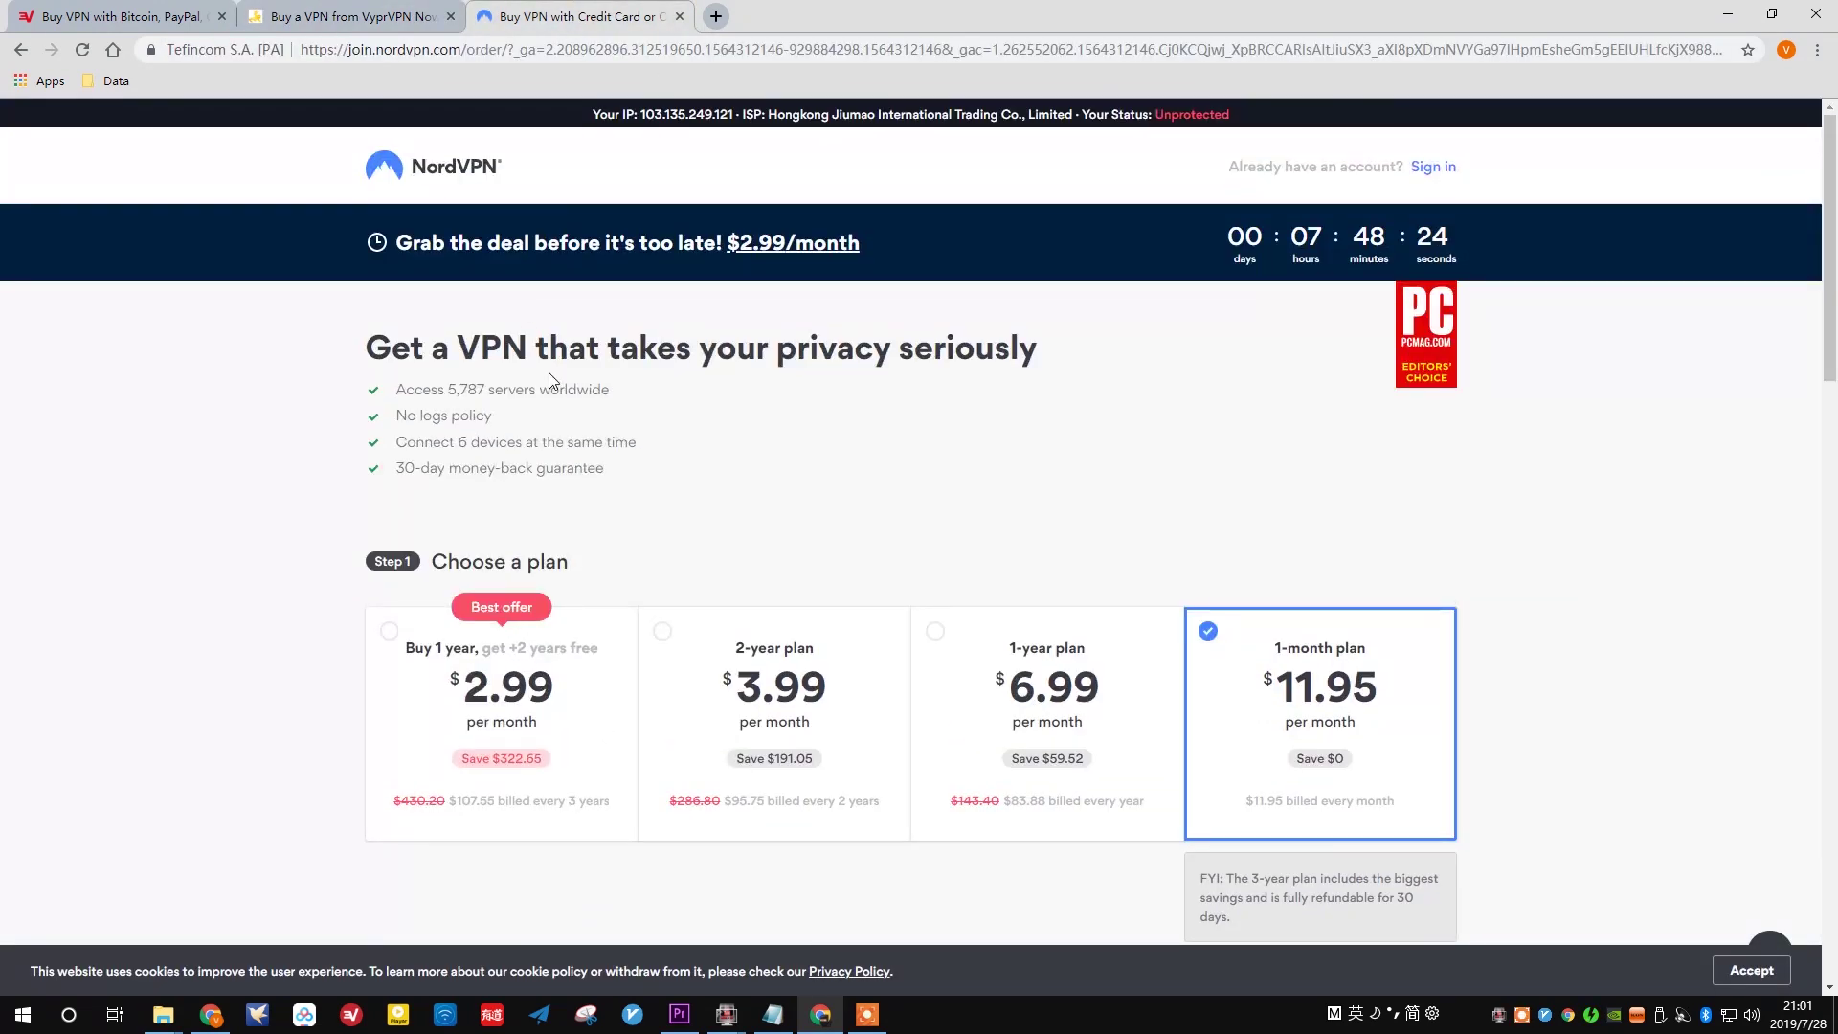
{"action": "scroll", "coordinate": [553, 376], "scroll_direction": "down", "scroll_amount": 1}
{"action": "scroll", "coordinate": [1029, 488], "scroll_direction": "up", "scroll_amount": 1}
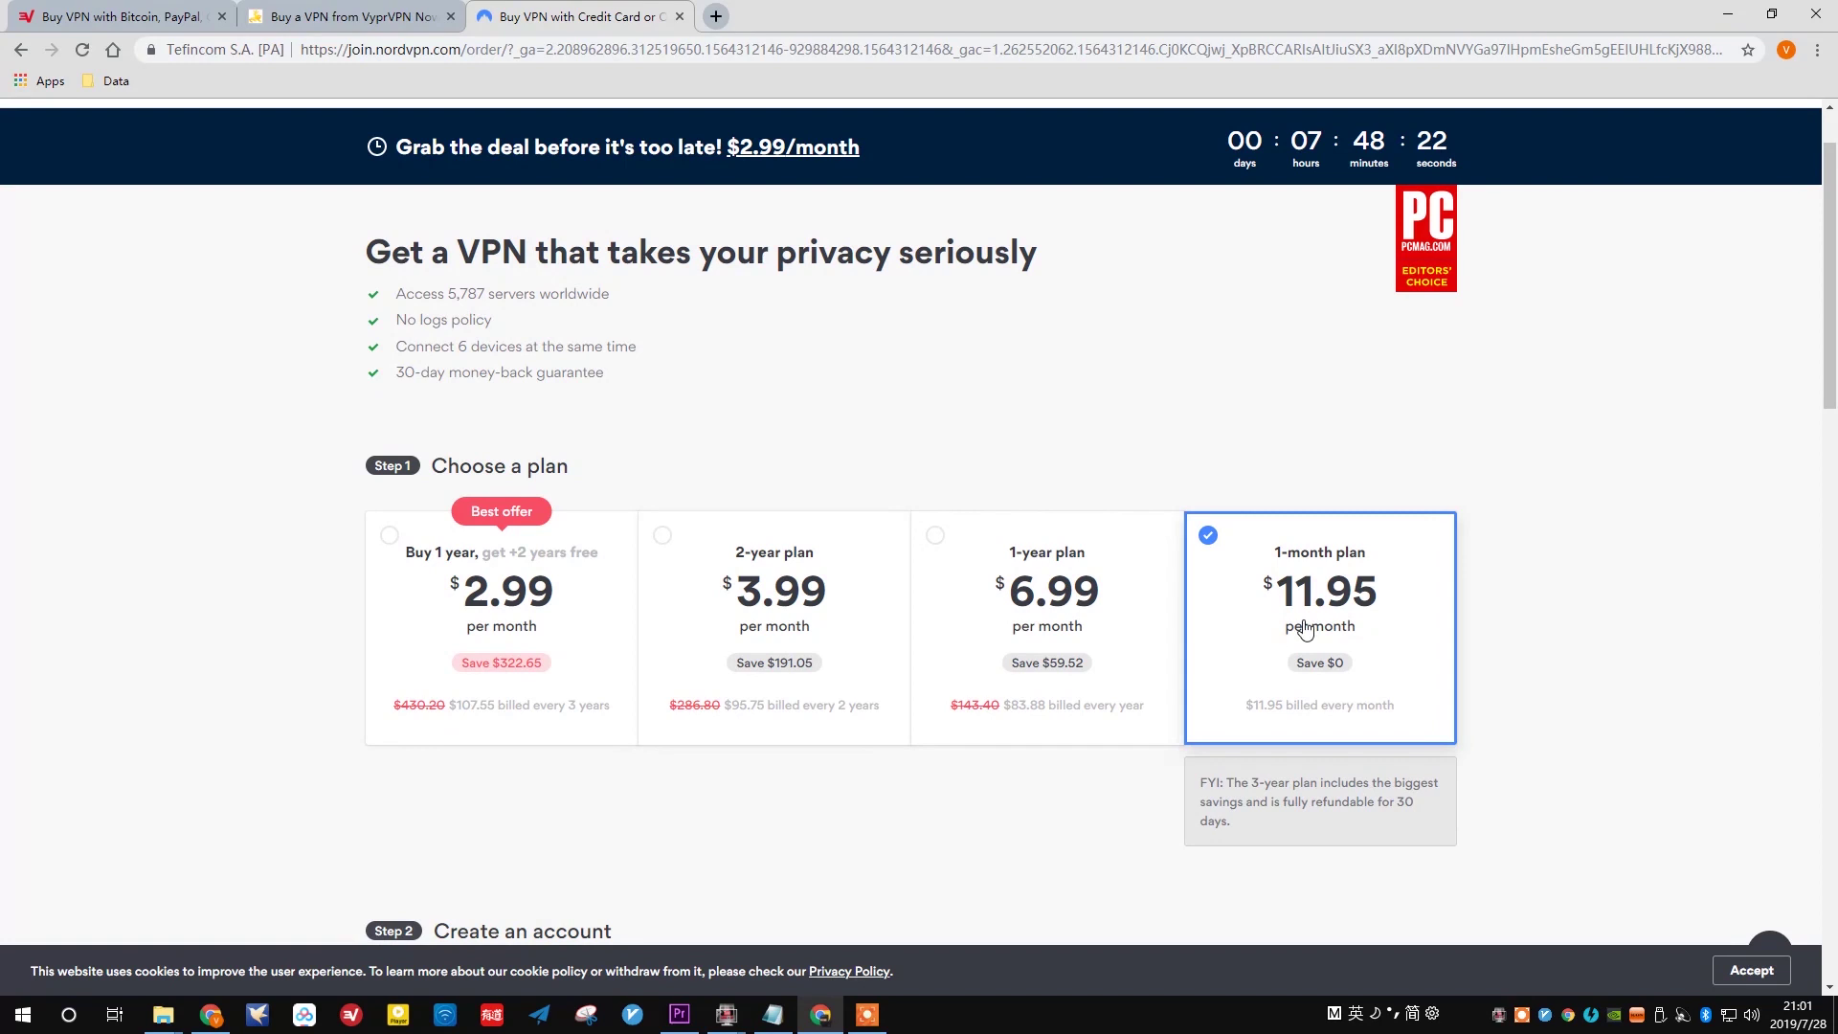
{"action": "left_click", "coordinate": [125, 16]}
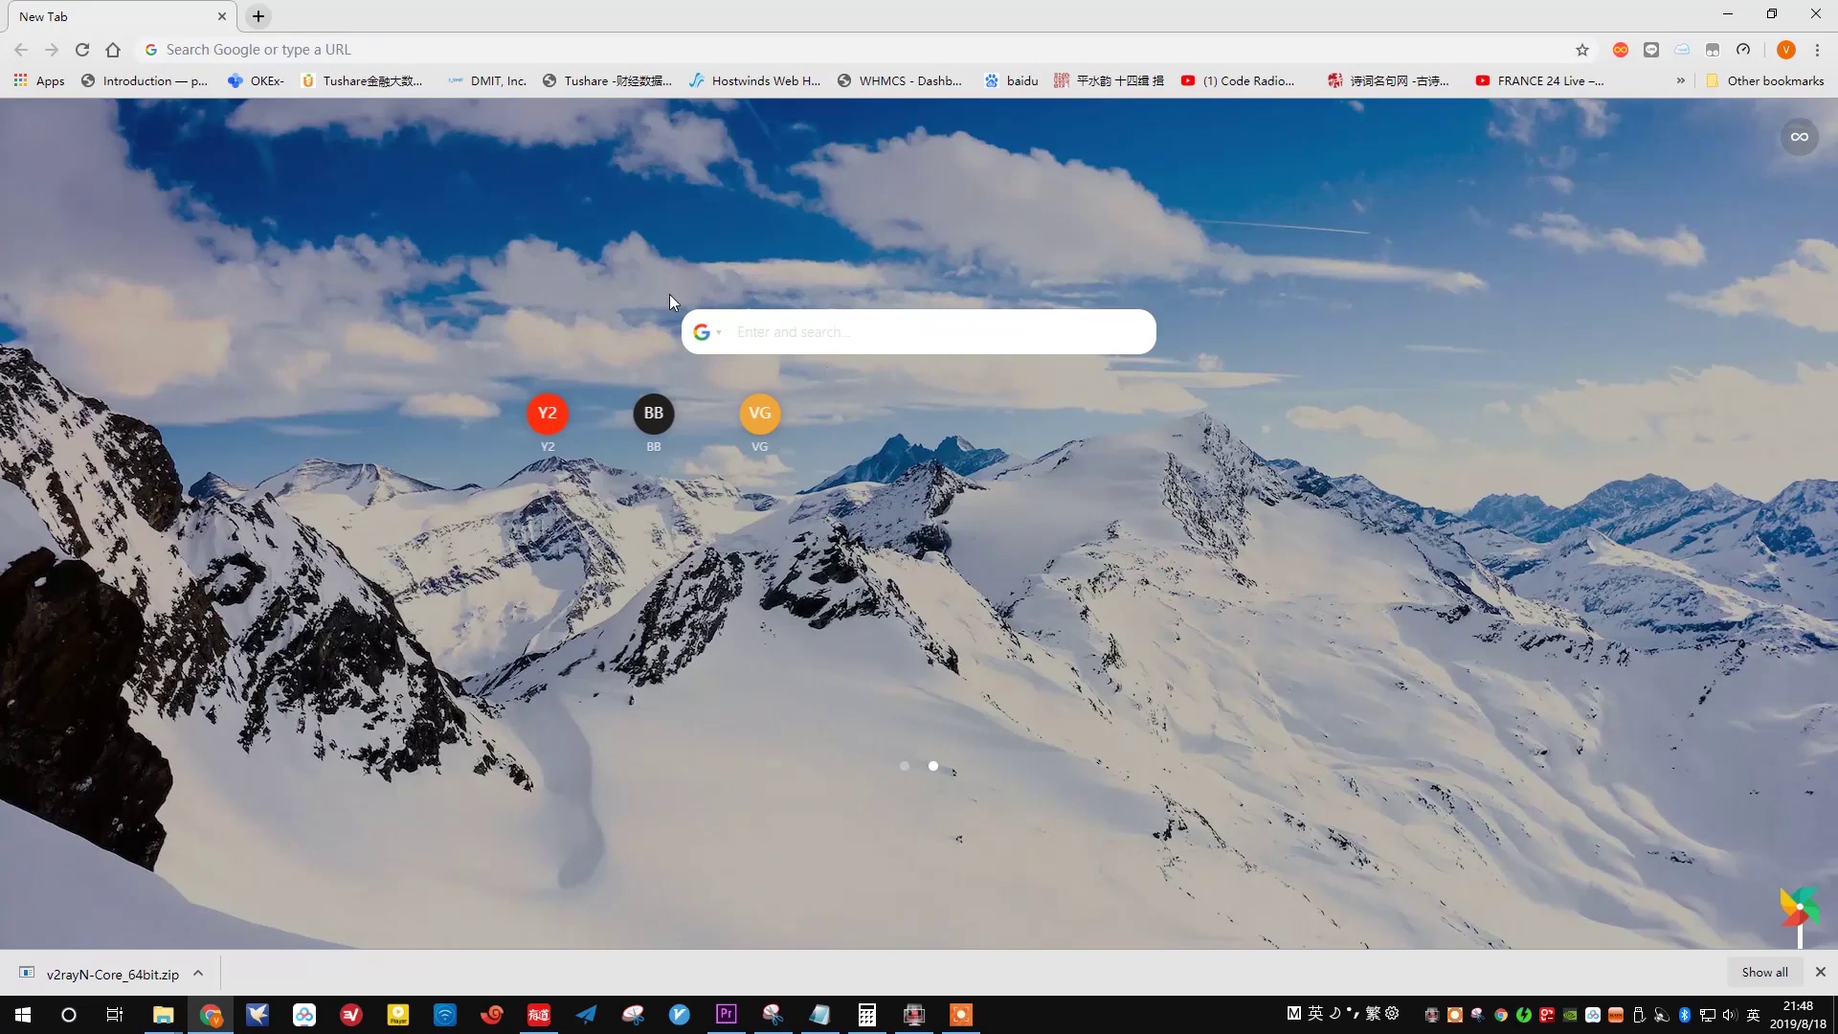
Step: Load google.com in Chrome, correcting the misspelled address
{"action": "left_click", "coordinate": [426, 44]}
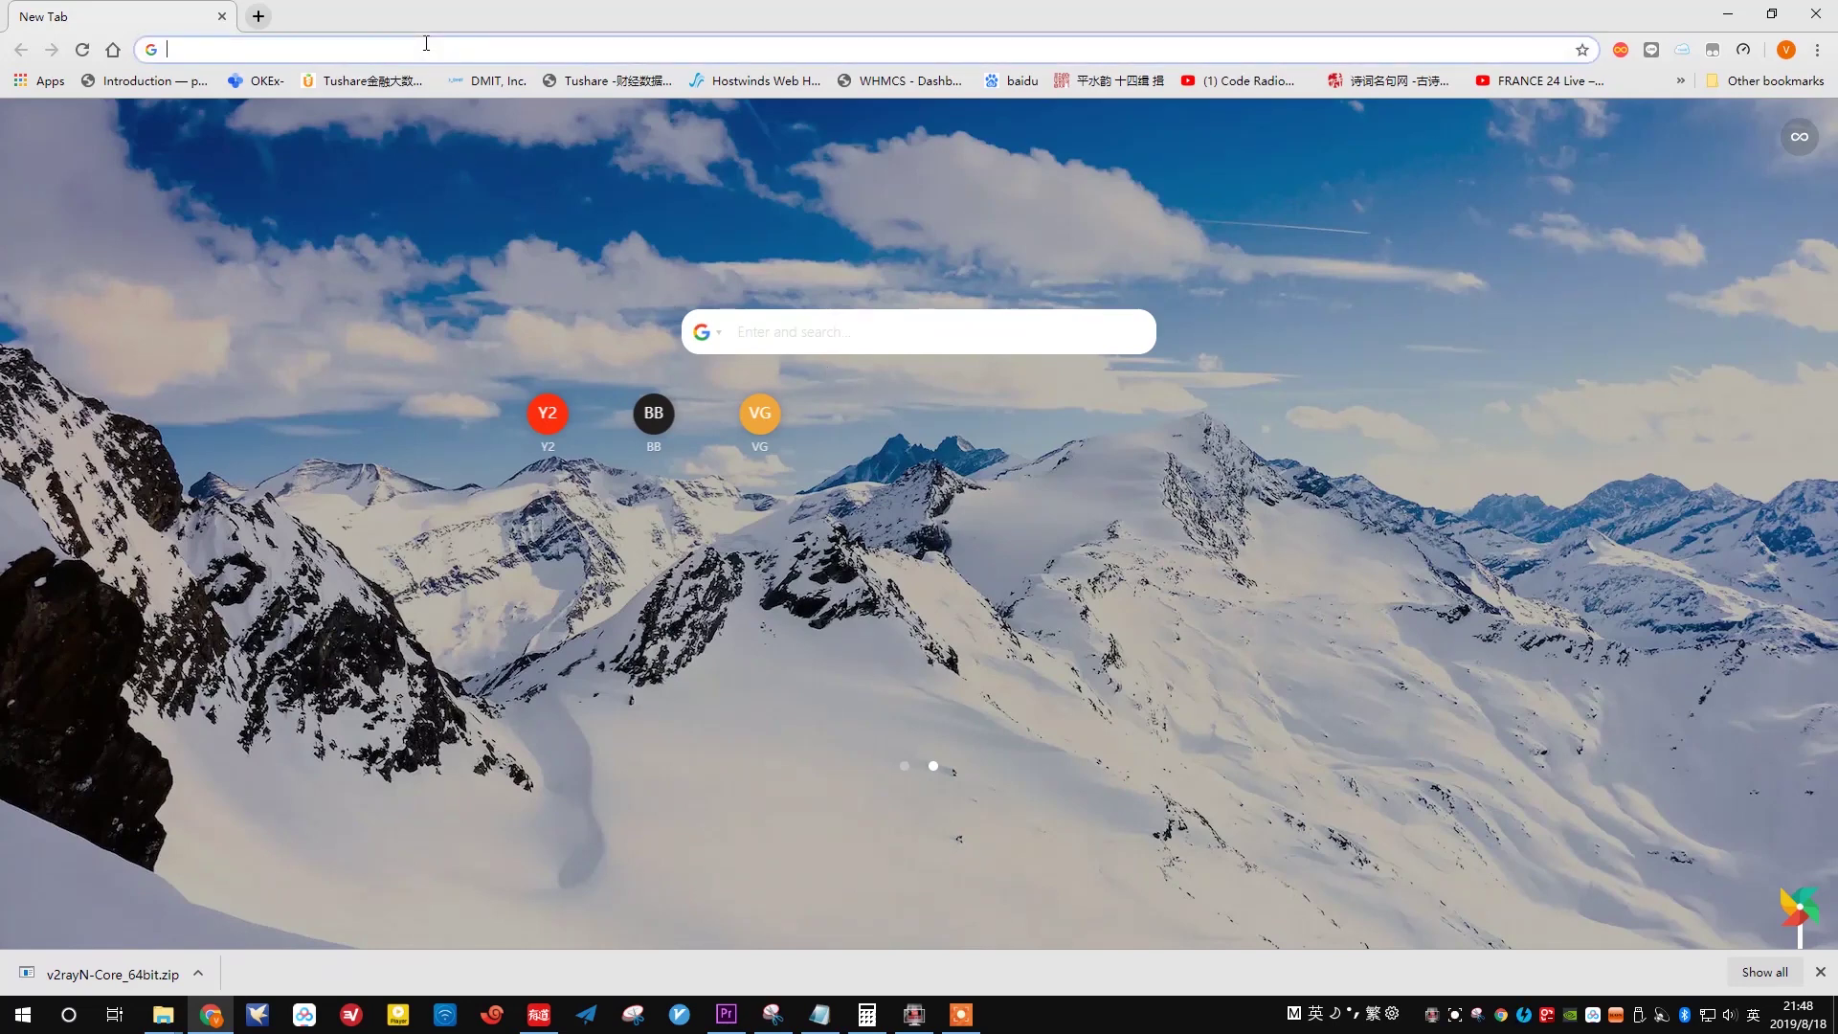
{"action": "type", "text": "ggole."}
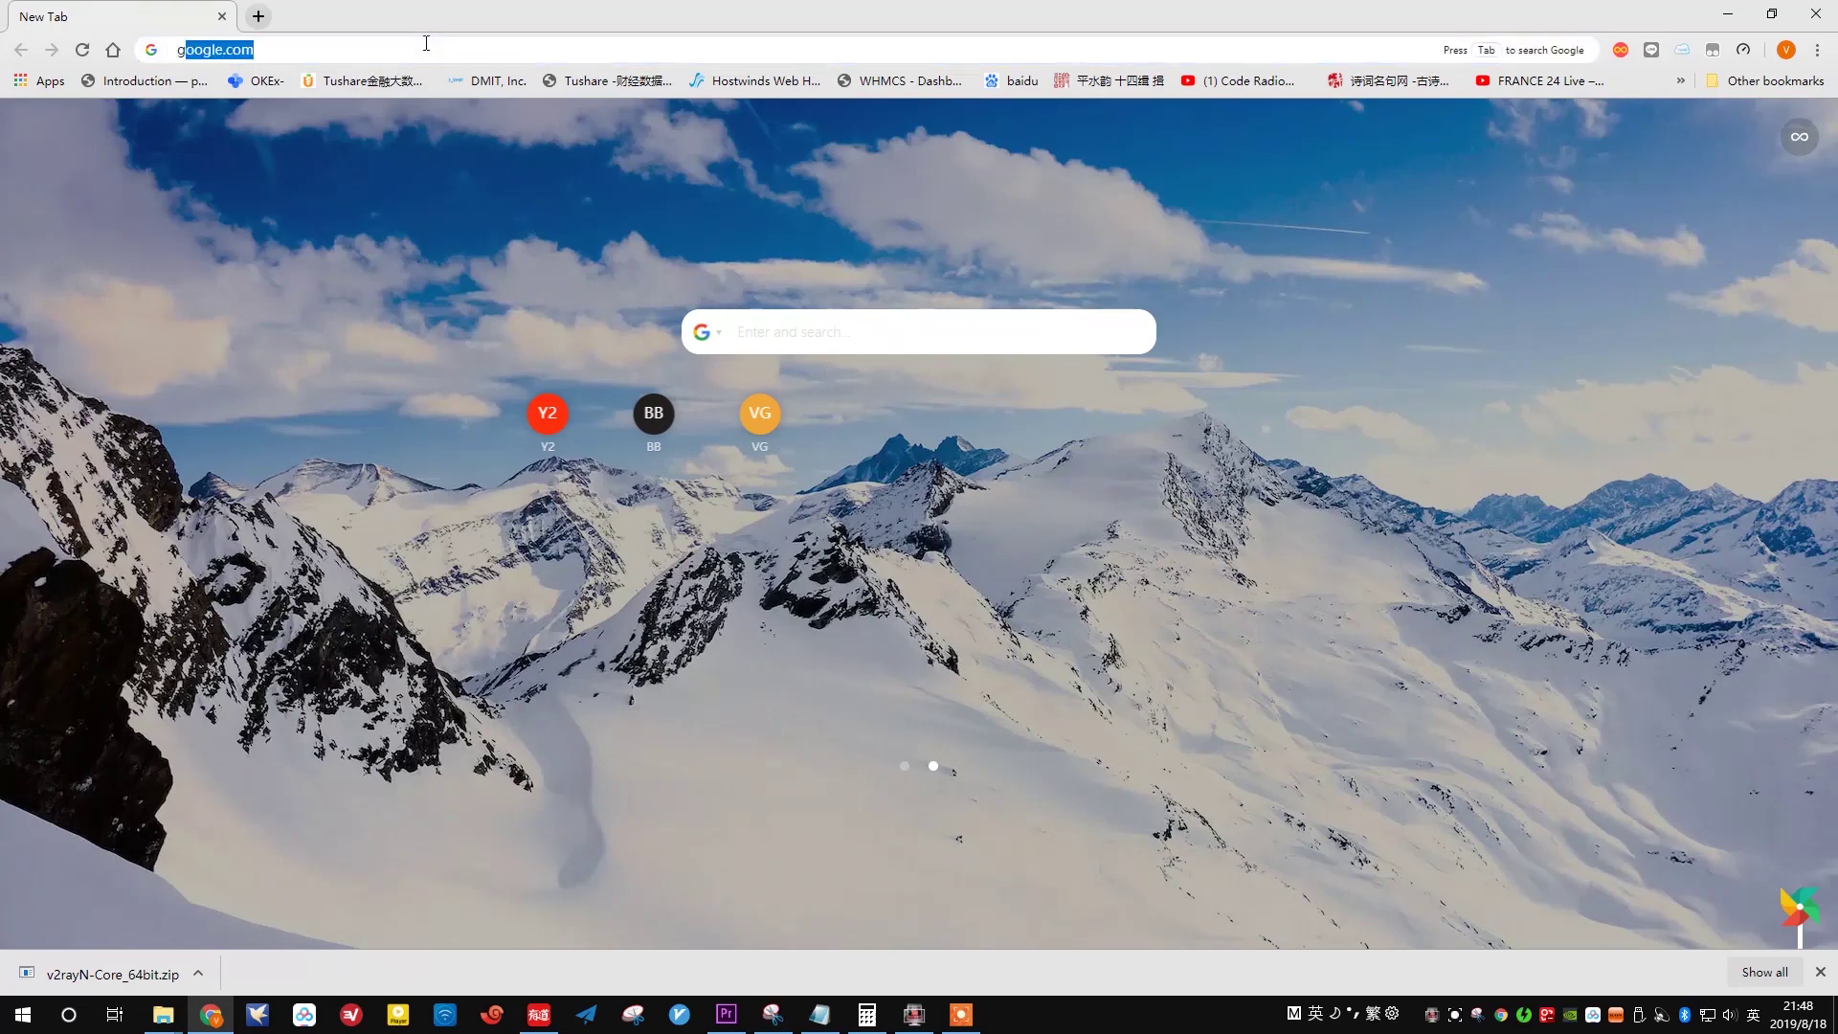
{"action": "key", "text": "BackSpace"}
{"action": "key", "text": "BackSpace"}
{"action": "key", "text": "BackSpace"}
{"action": "key", "text": "BackSpace"}
{"action": "key", "text": "BackSpace"}
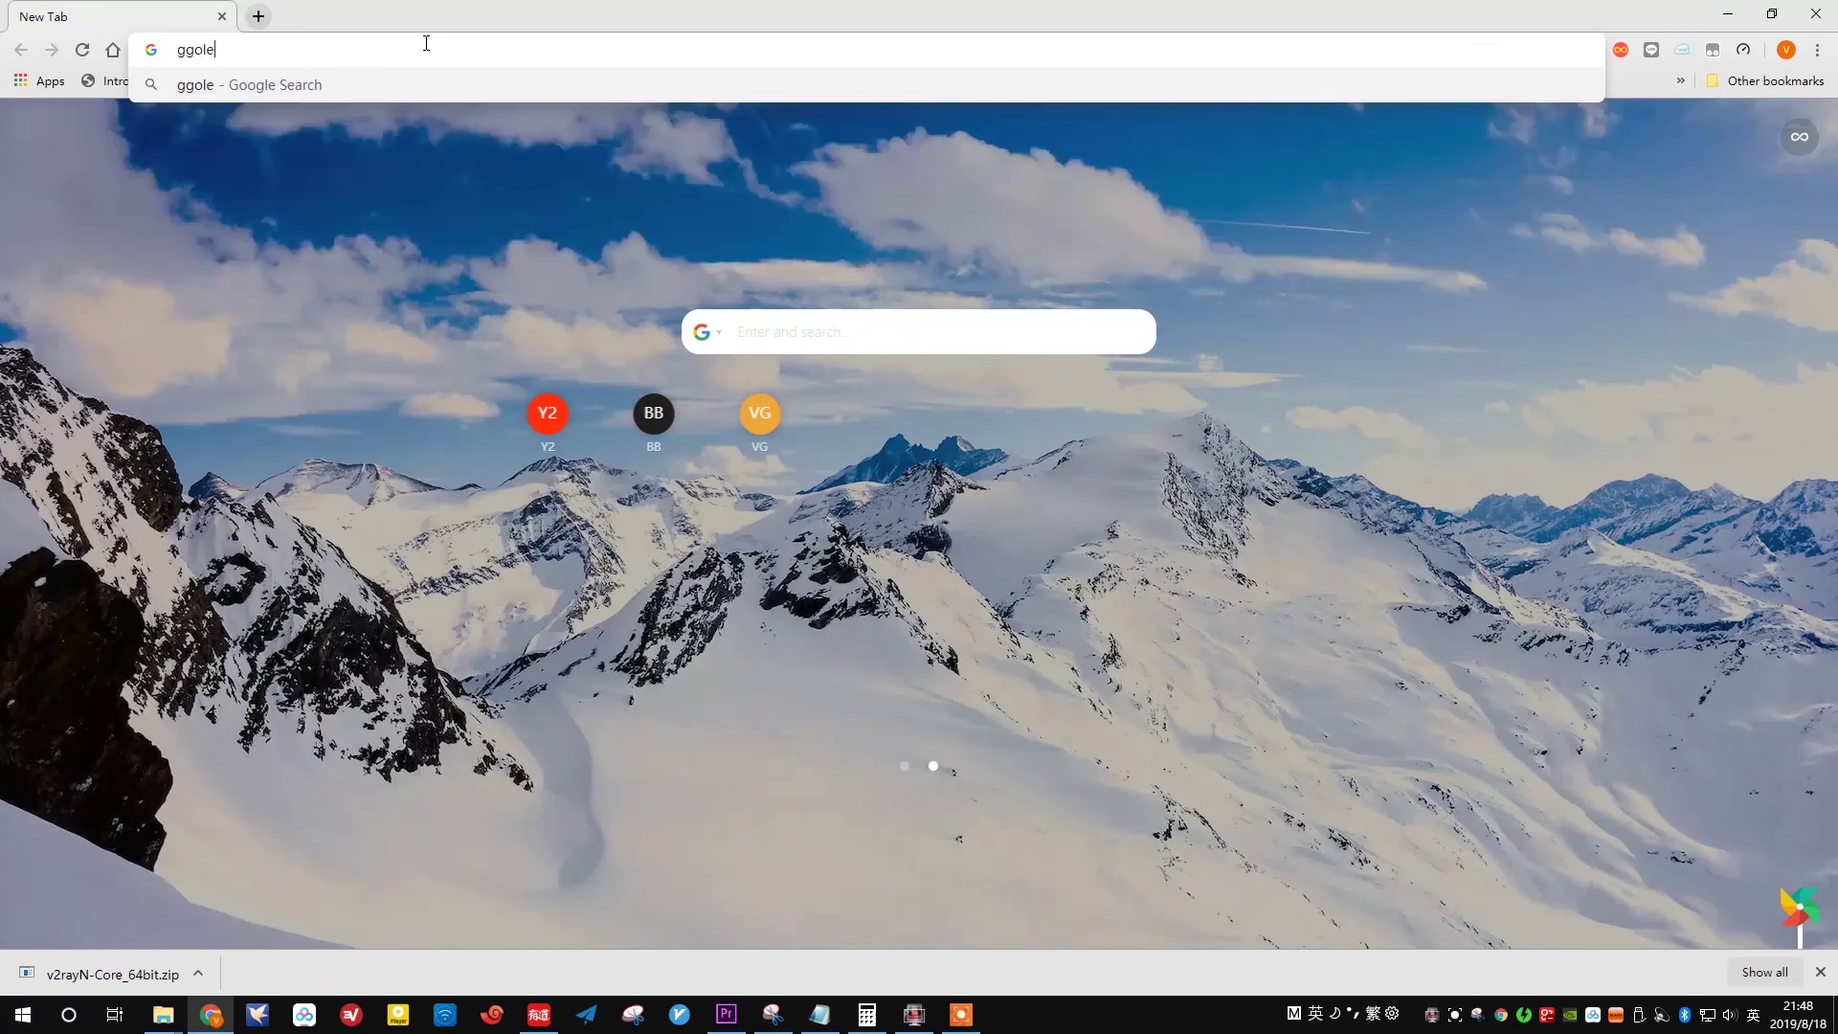
{"action": "type", "text": "oogle.com"}
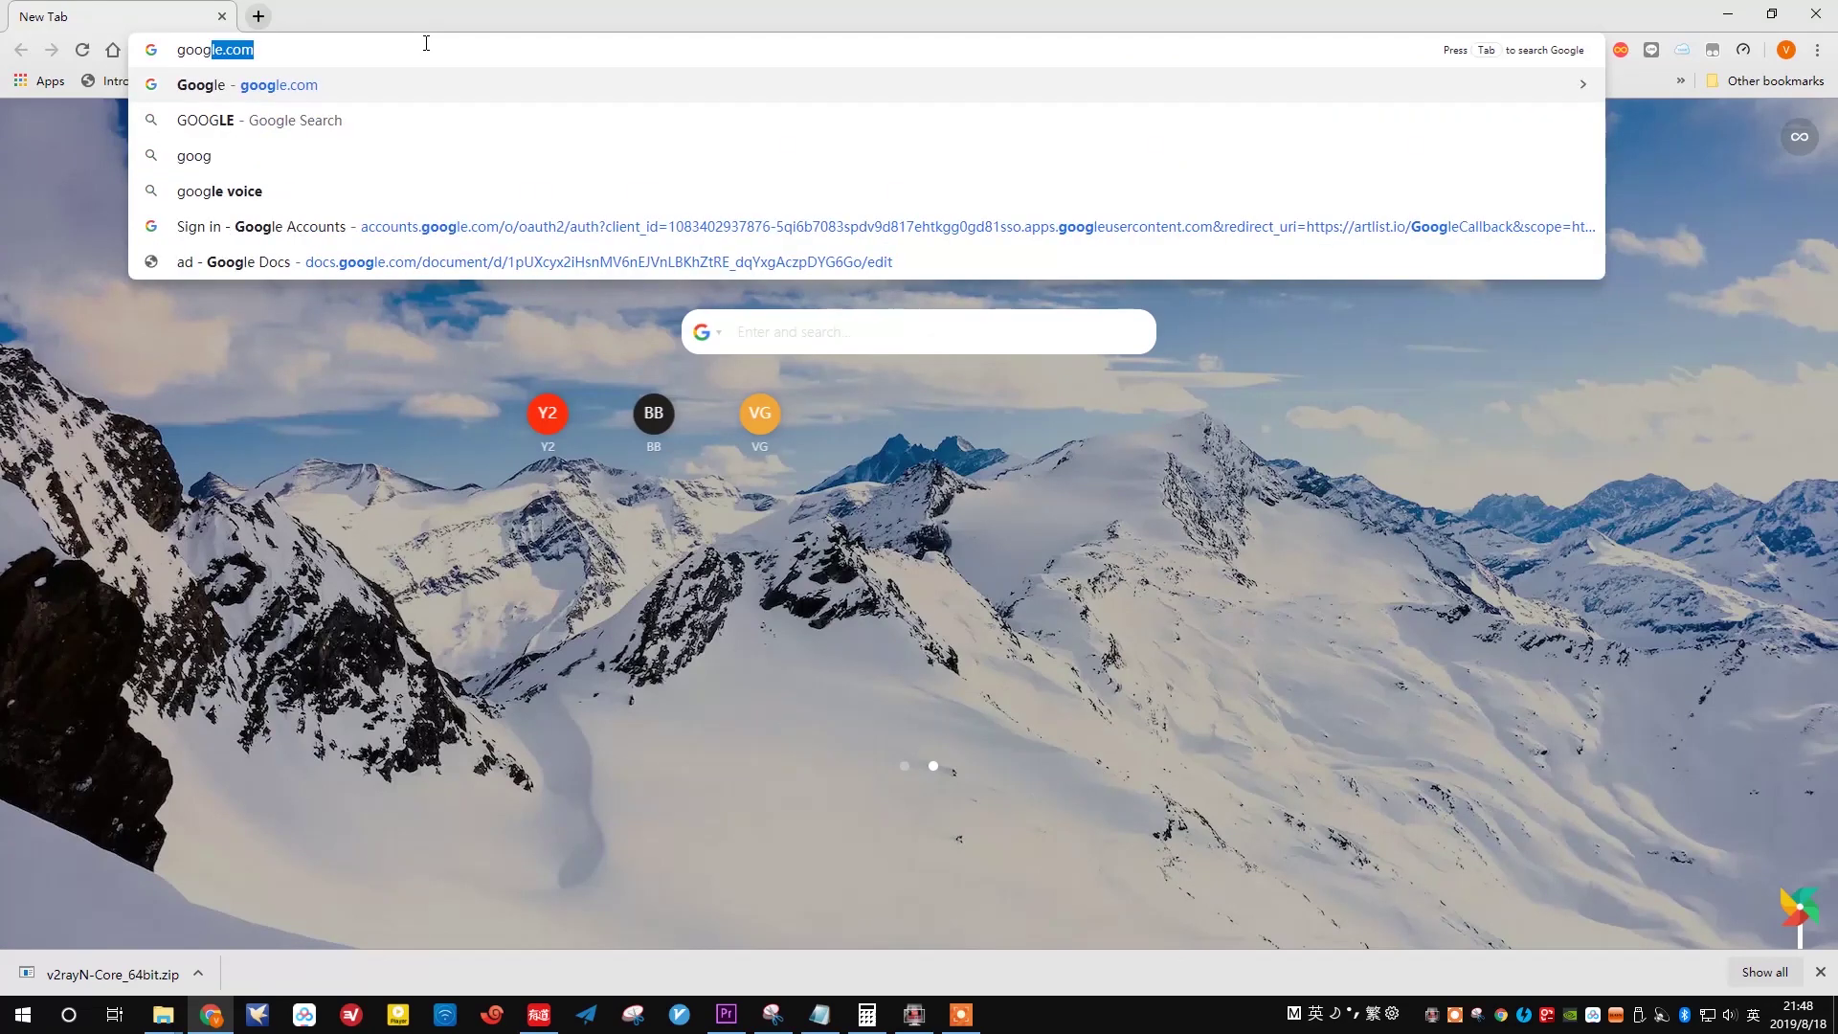
{"action": "key", "text": "Return"}
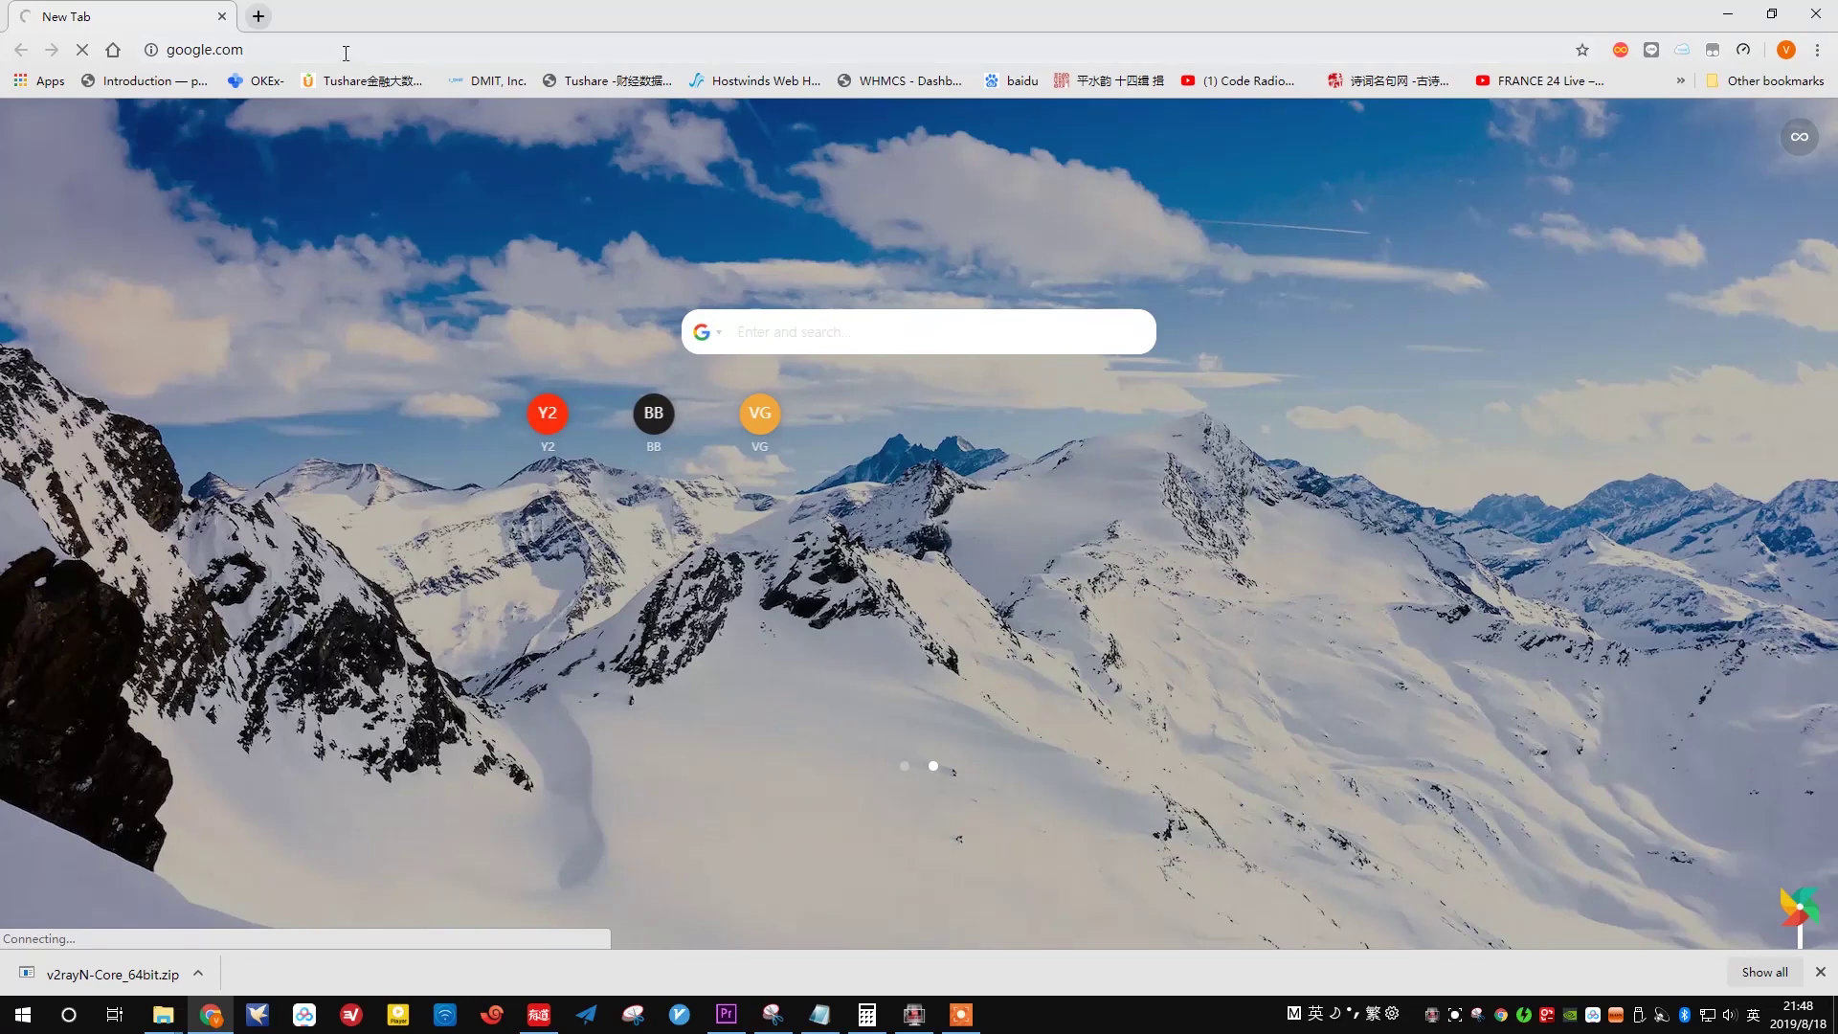
Step: Load v2rayz.me in a second browser tab
{"action": "left_click", "coordinate": [259, 16]}
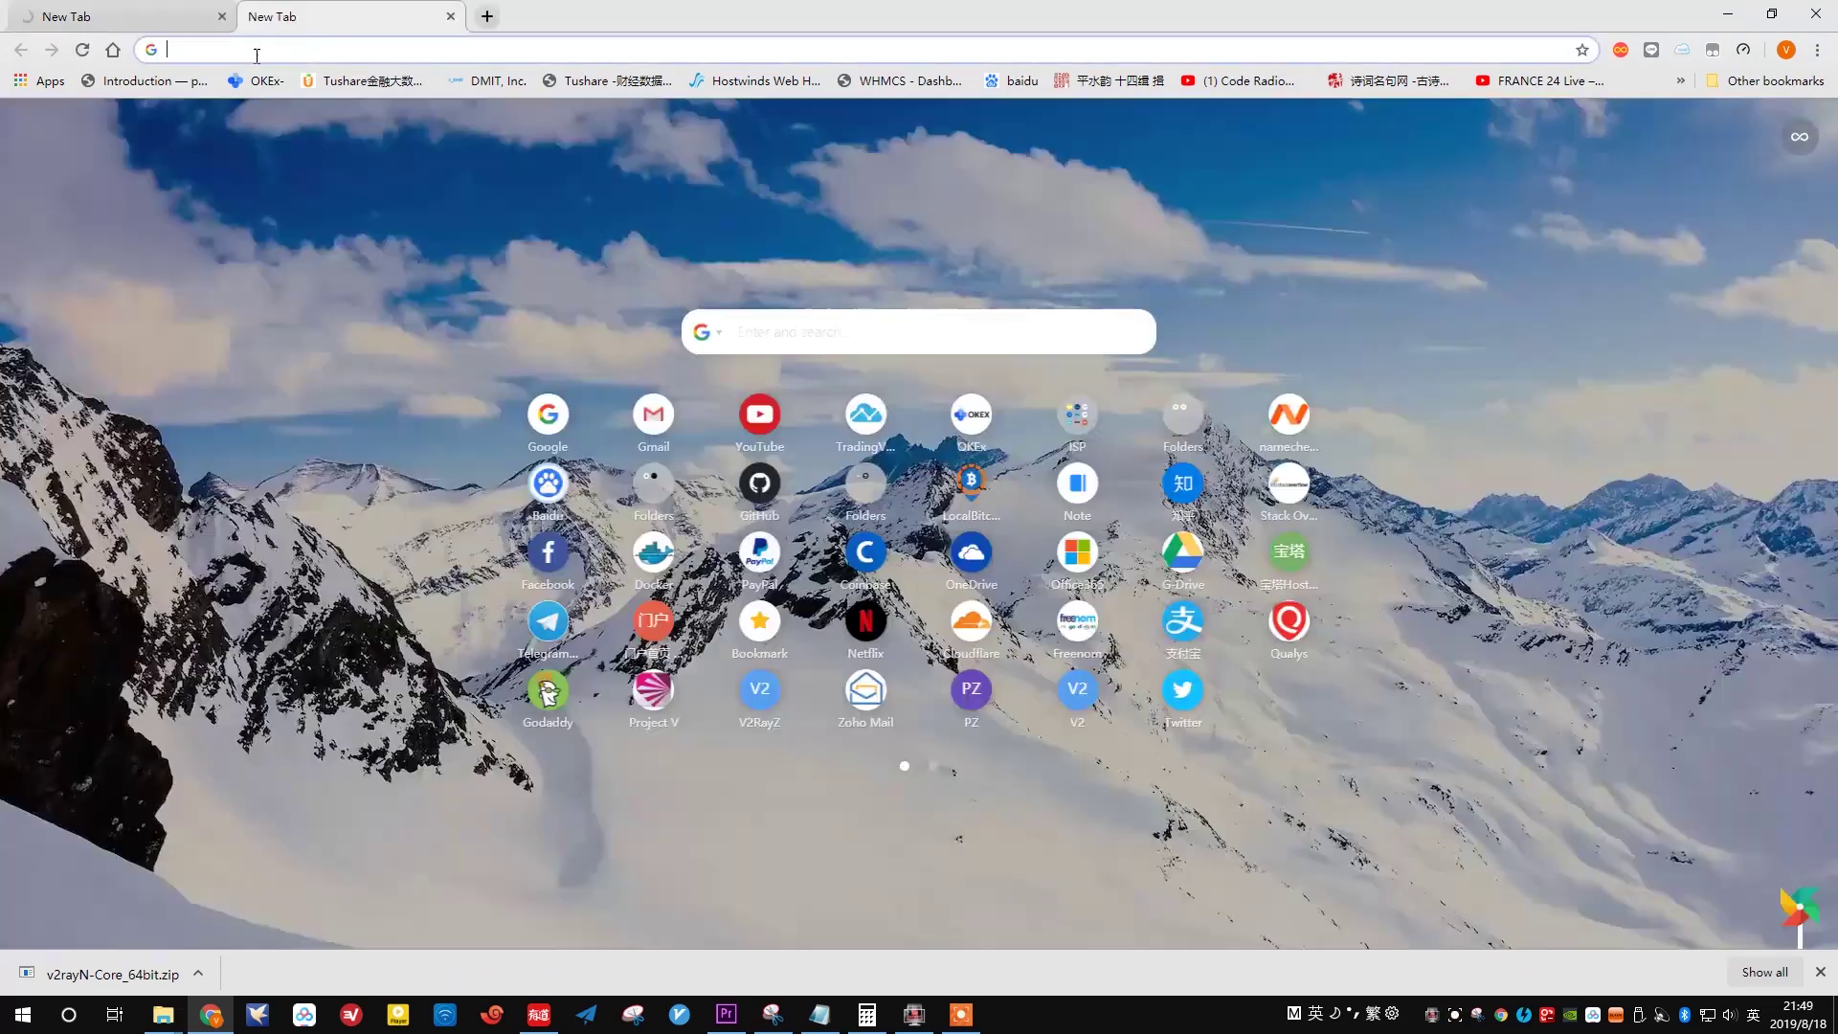
{"action": "type", "text": "v2ray"}
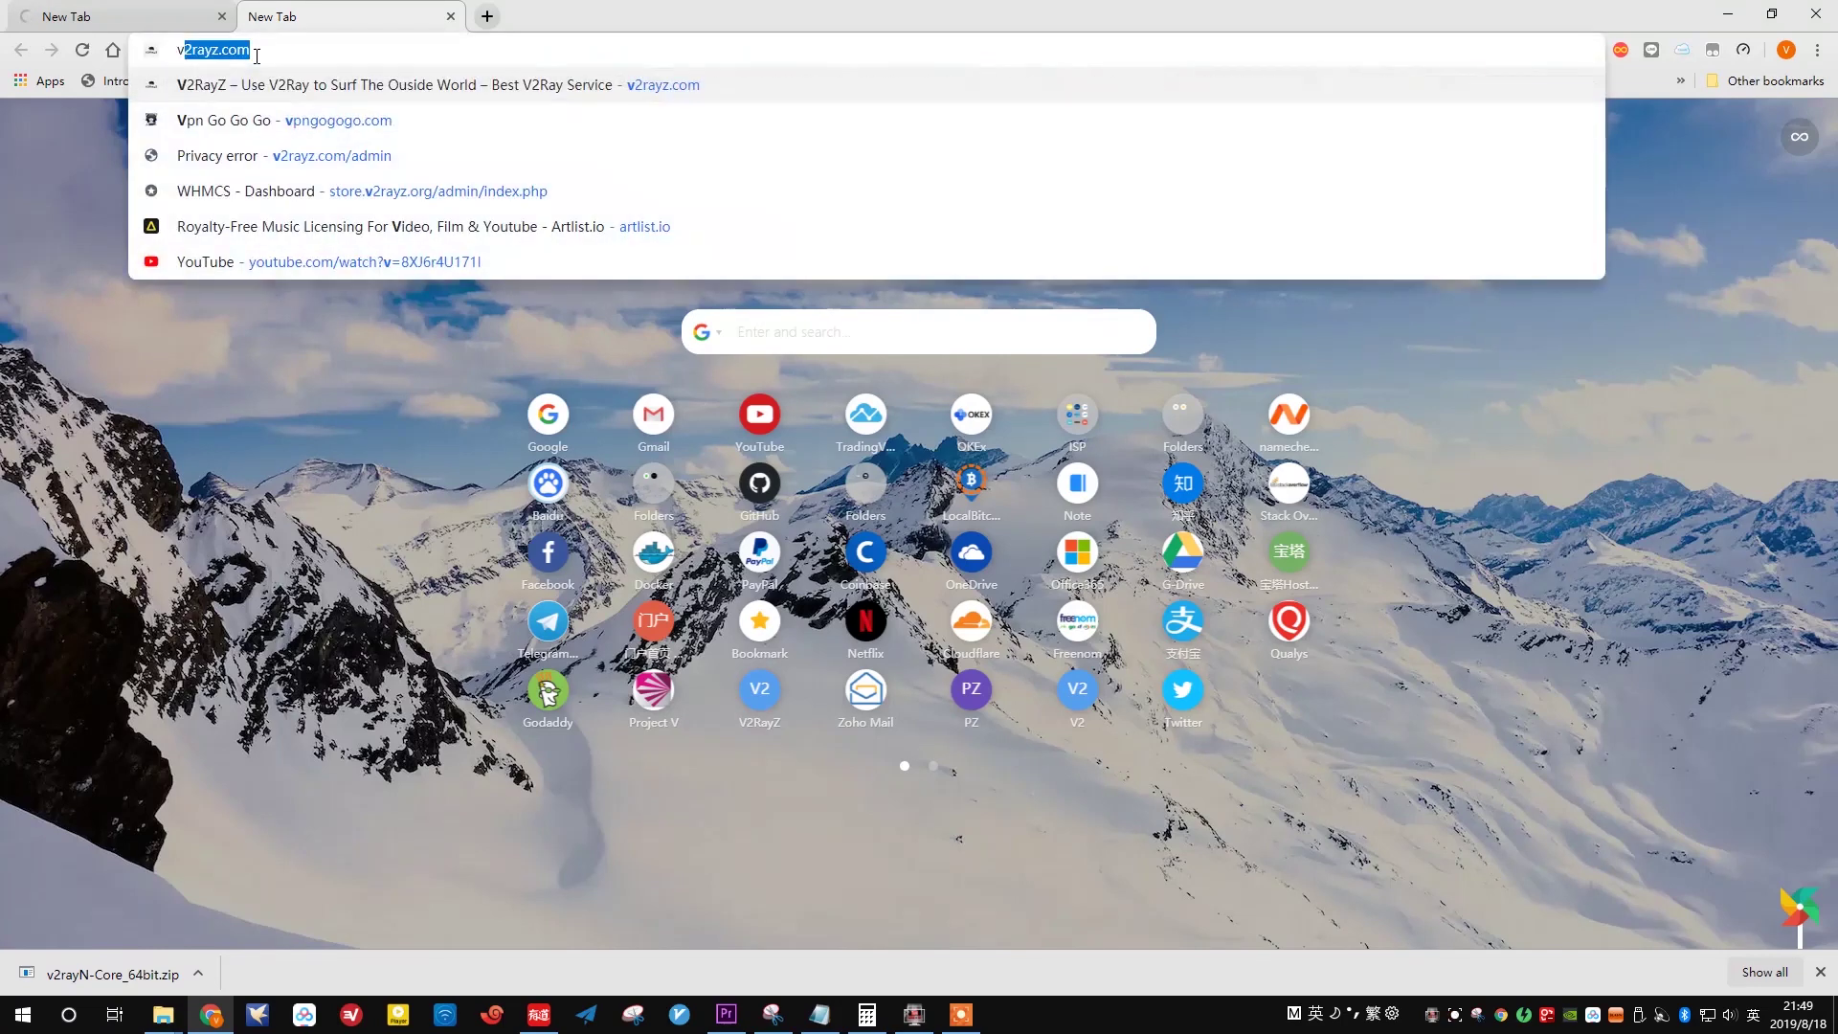
{"action": "type", "text": "z."}
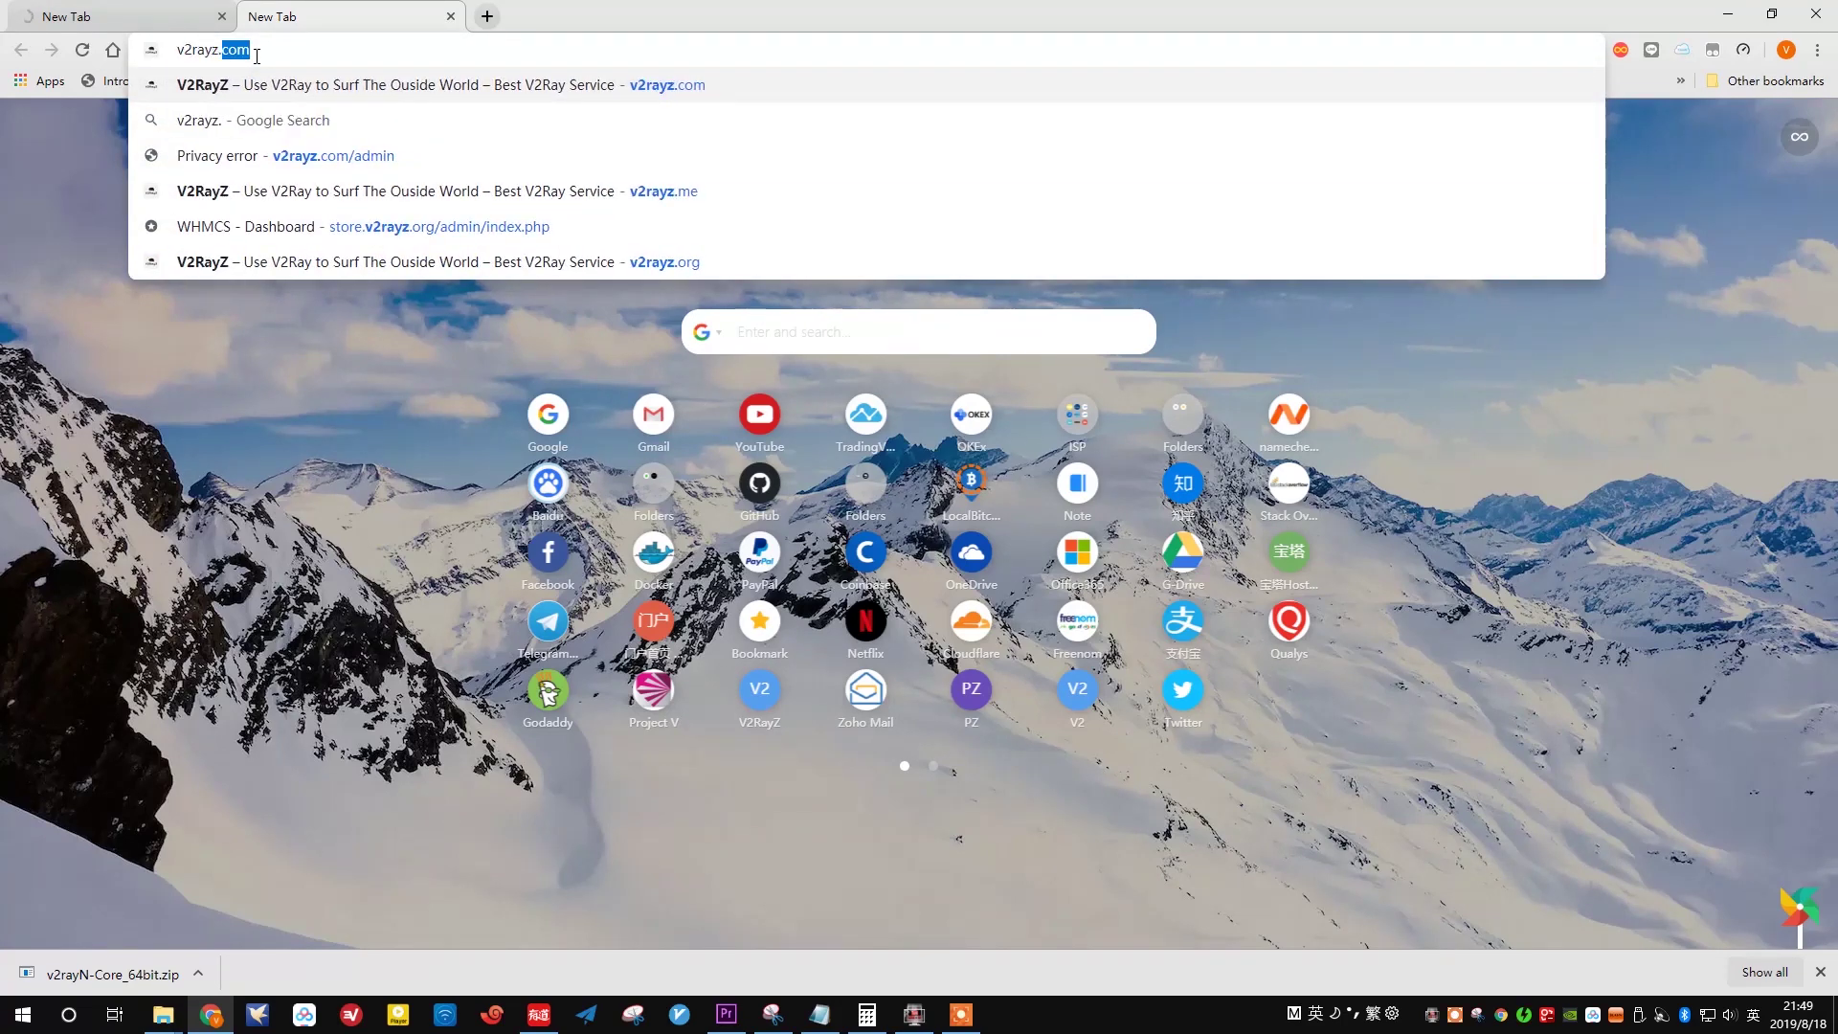
{"action": "type", "text": "me"}
{"action": "key", "text": "Return"}
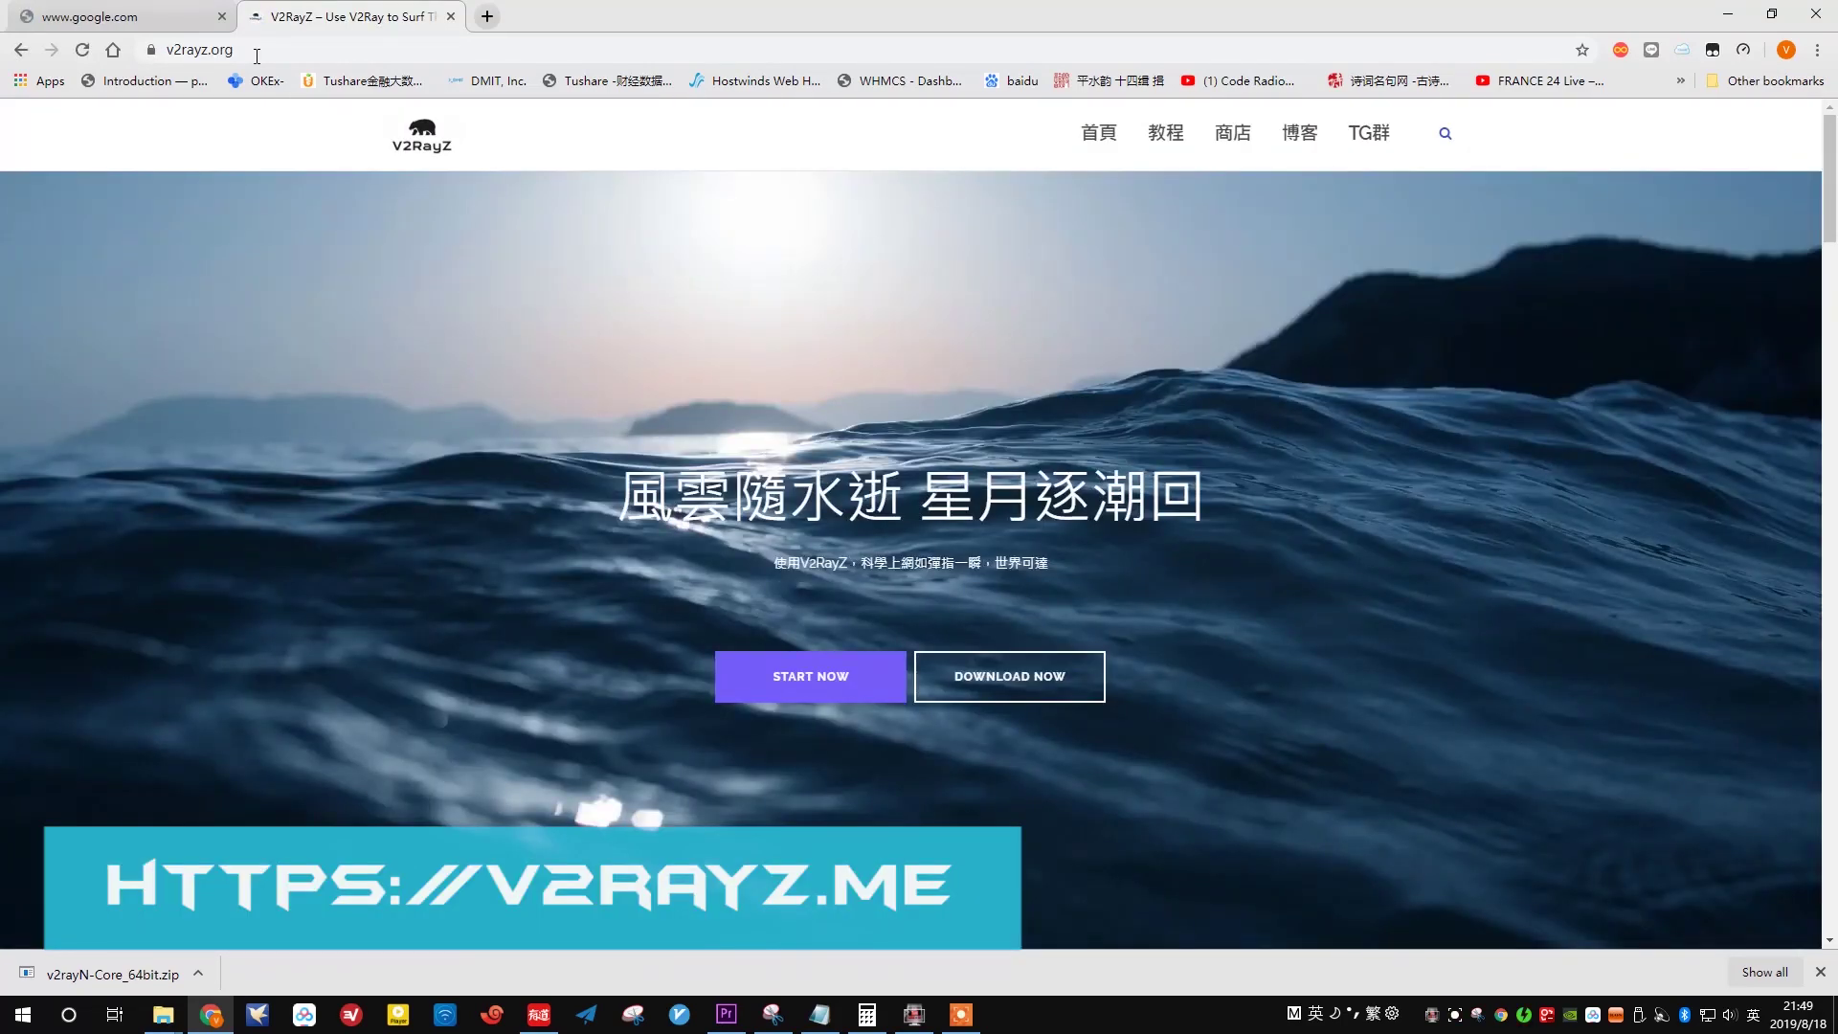
Step: Open the 教程 tutorial page and scroll down to the WINDOWS Download 32bits/64bits section
{"action": "left_click", "coordinate": [1166, 144]}
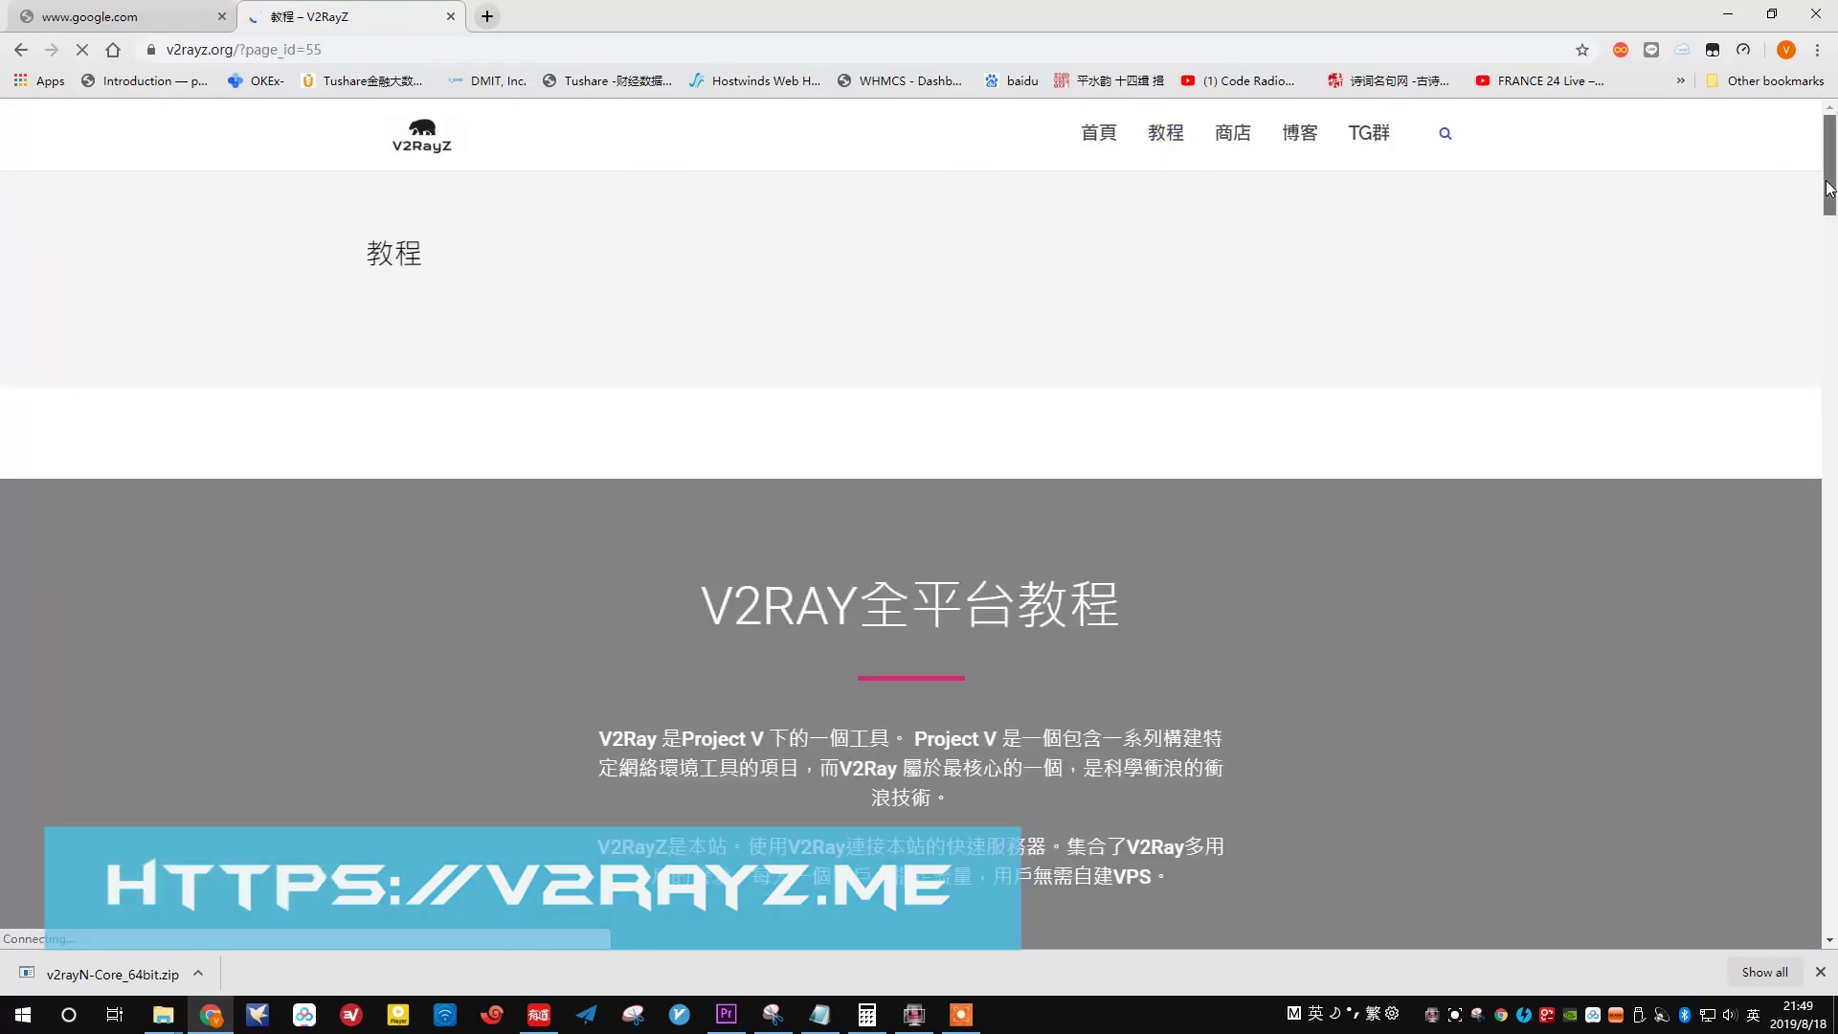
{"action": "left_click_drag", "start_coordinate": [1830, 179], "coordinate": [1834, 405]}
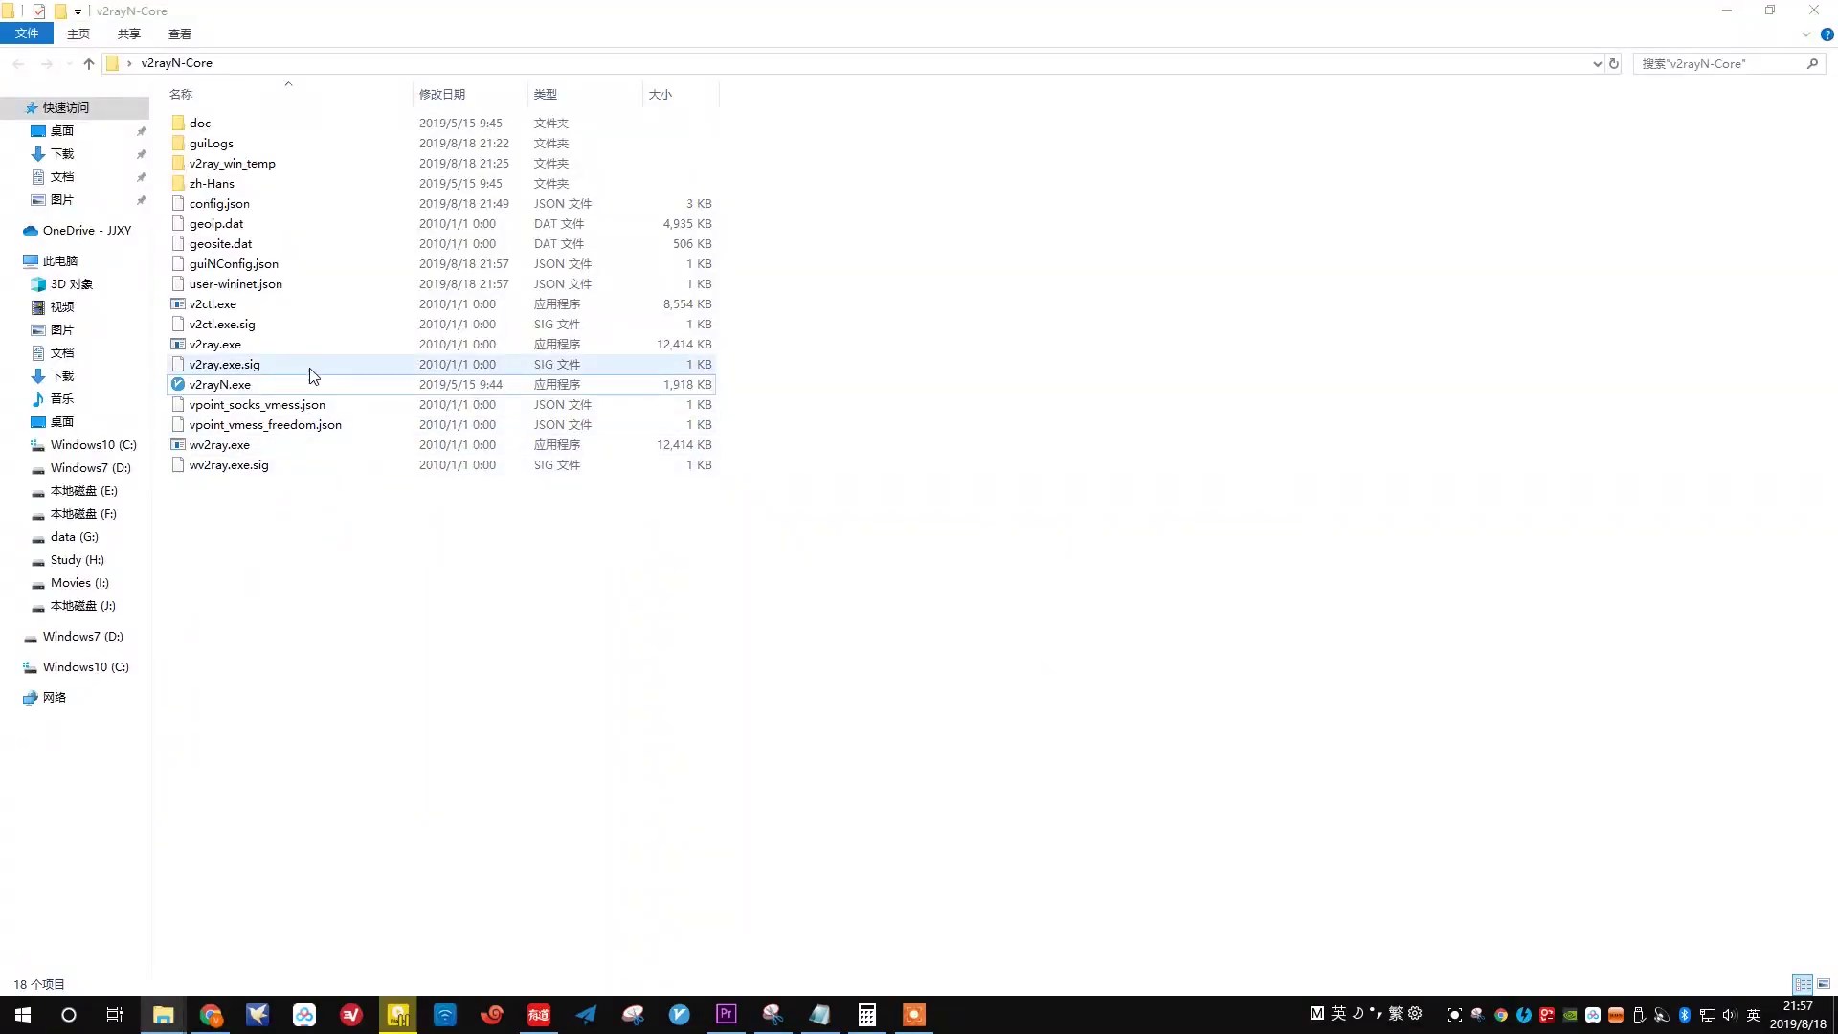
Step: Launch v2rayN.exe and start adding a new VMess server
{"action": "left_click", "coordinate": [309, 387]}
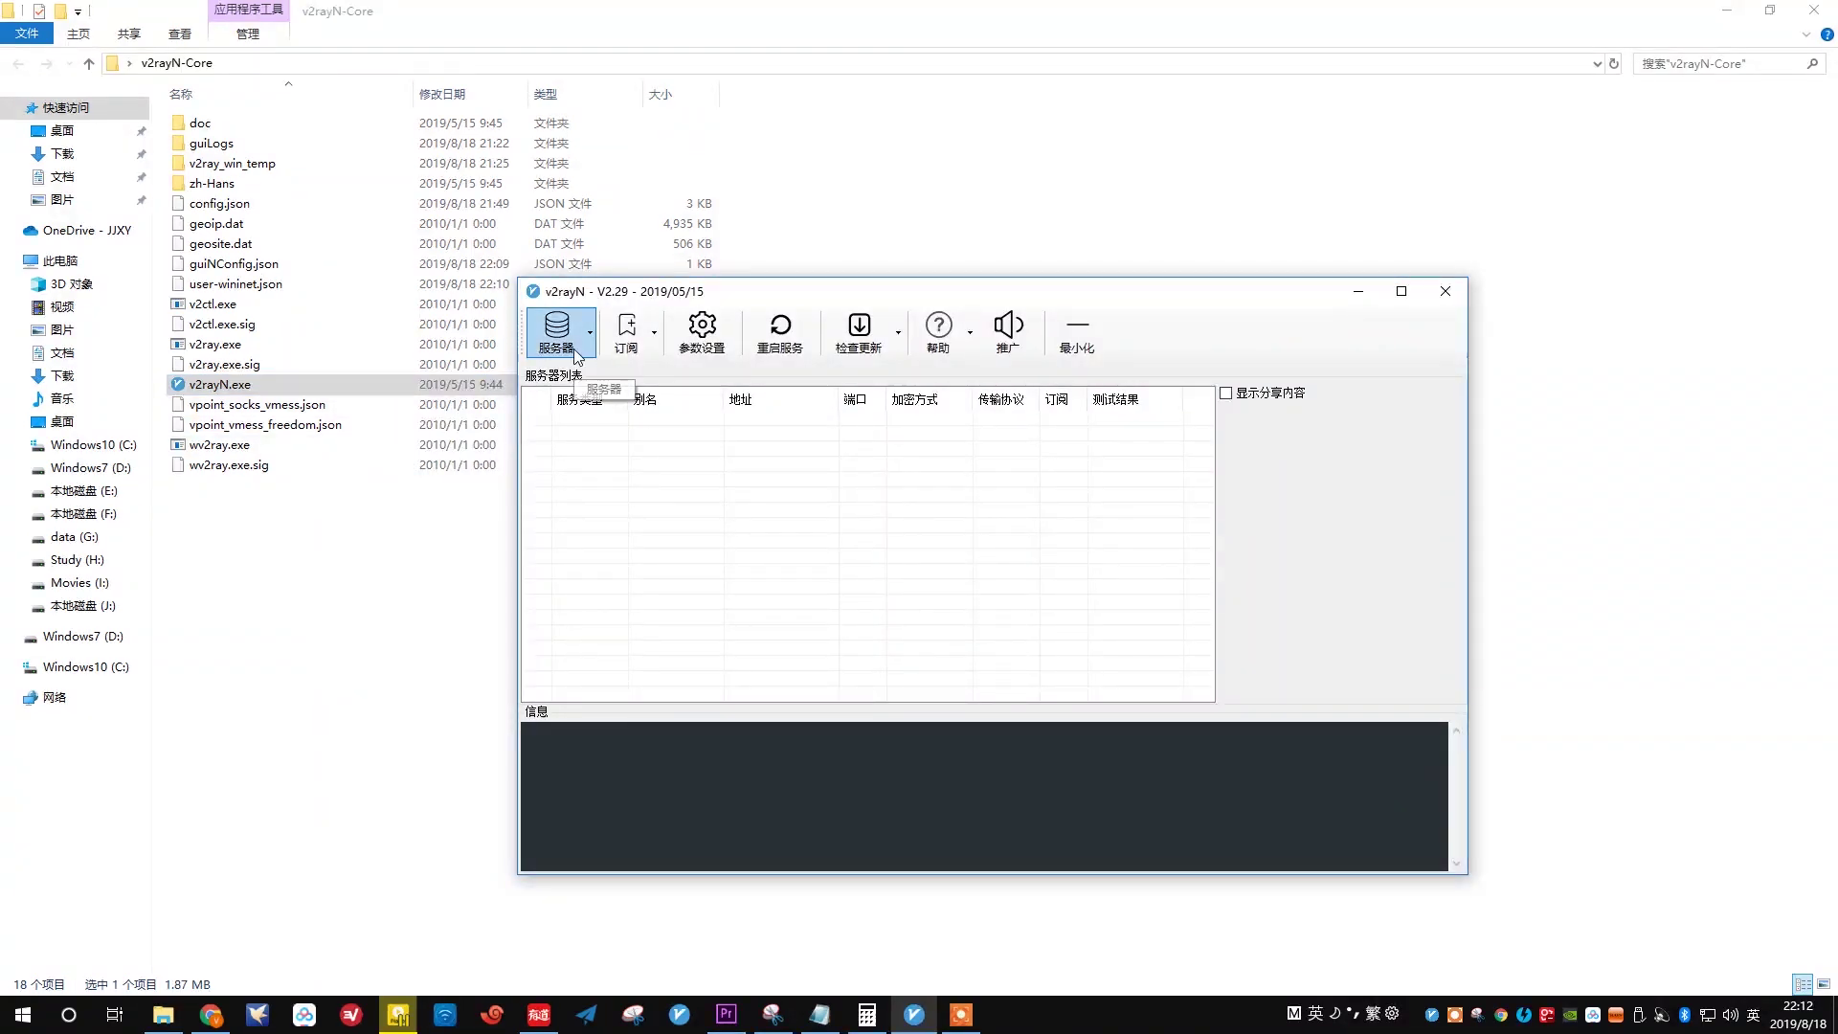
{"action": "left_click", "coordinate": [575, 352]}
{"action": "left_click", "coordinate": [600, 370]}
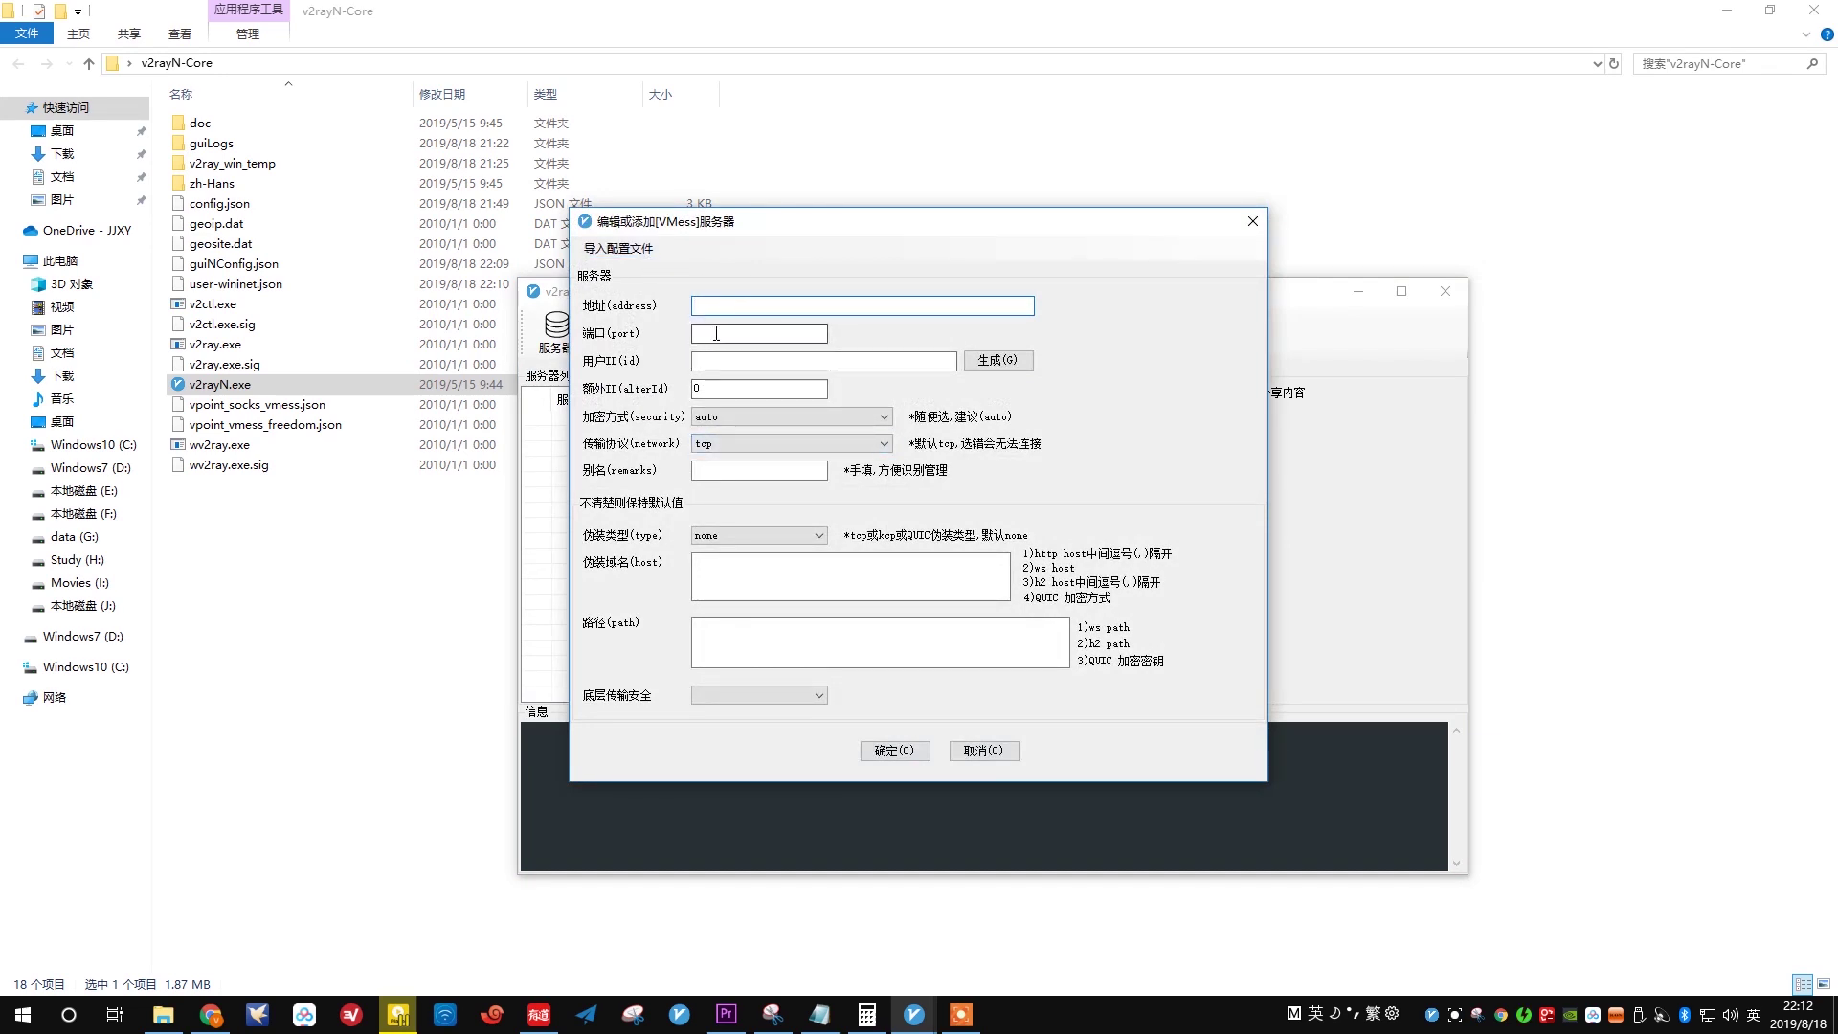
Step: Try importing a VMess URL from the clipboard, dismiss the failure, and cancel the editor
{"action": "left_click", "coordinate": [617, 248]}
{"action": "left_click", "coordinate": [674, 317]}
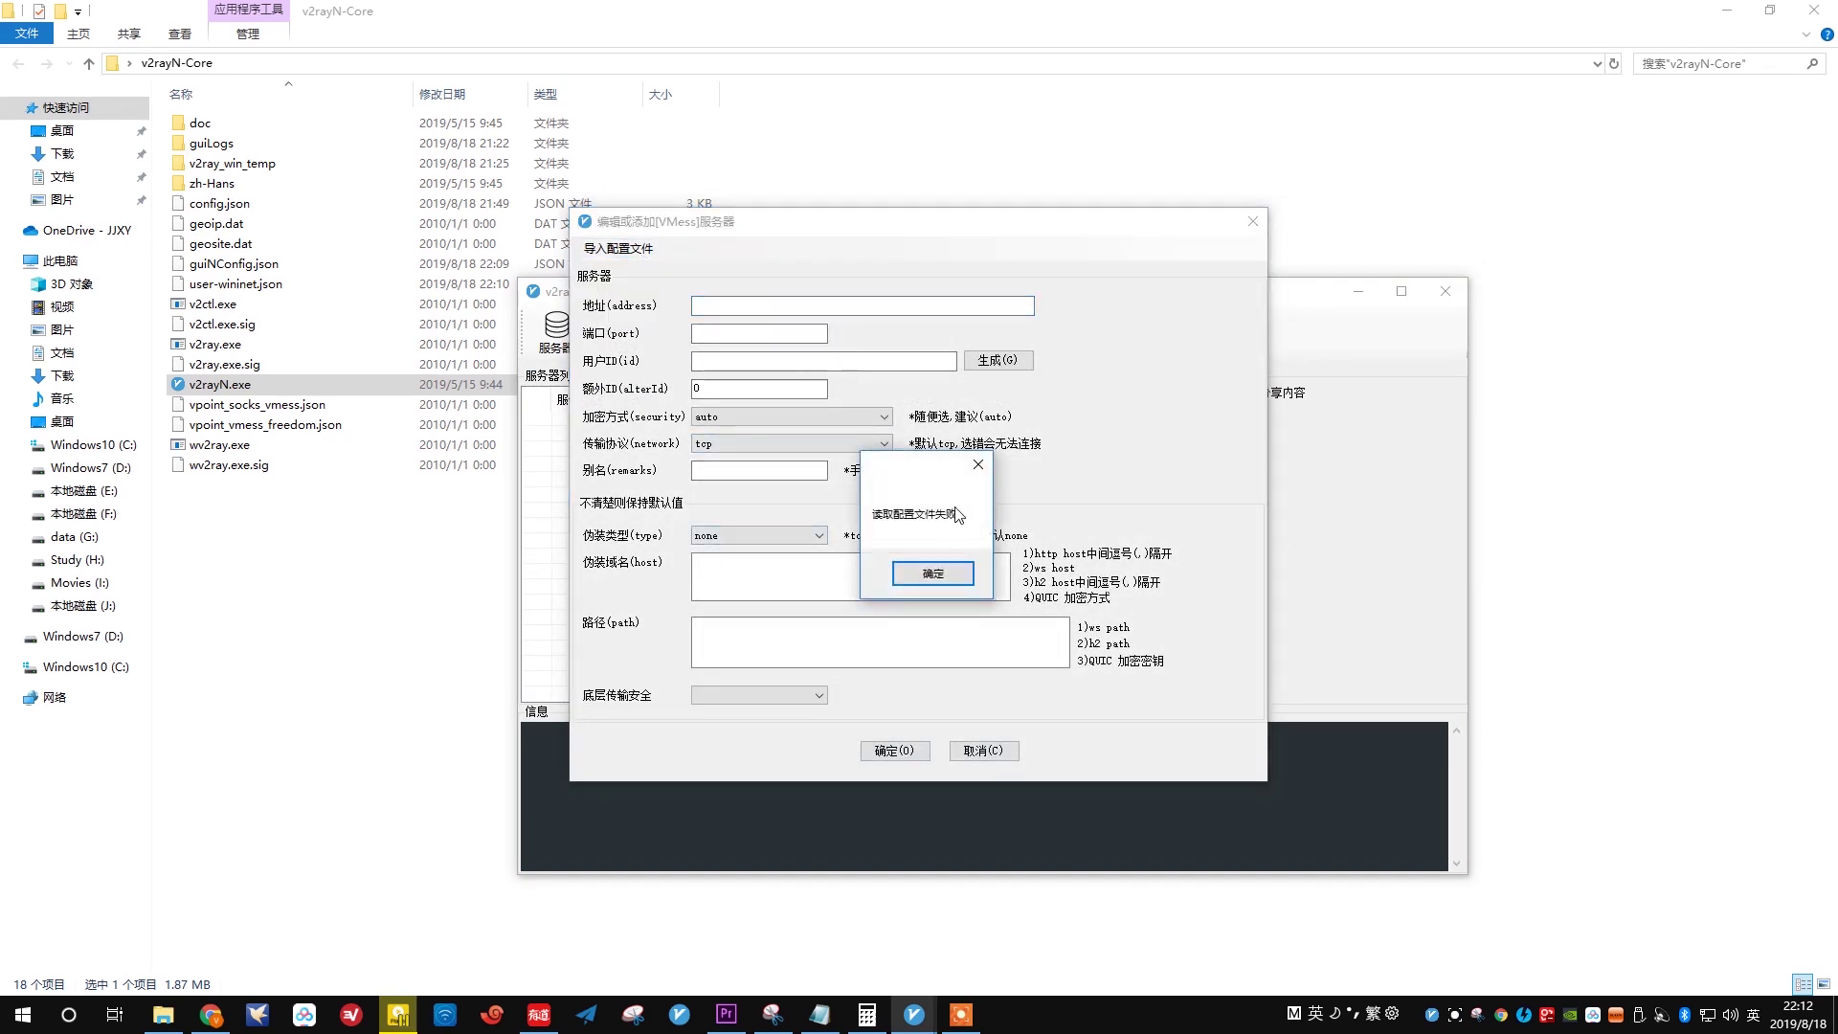
{"action": "left_click", "coordinate": [948, 571]}
{"action": "key", "text": "Escape"}
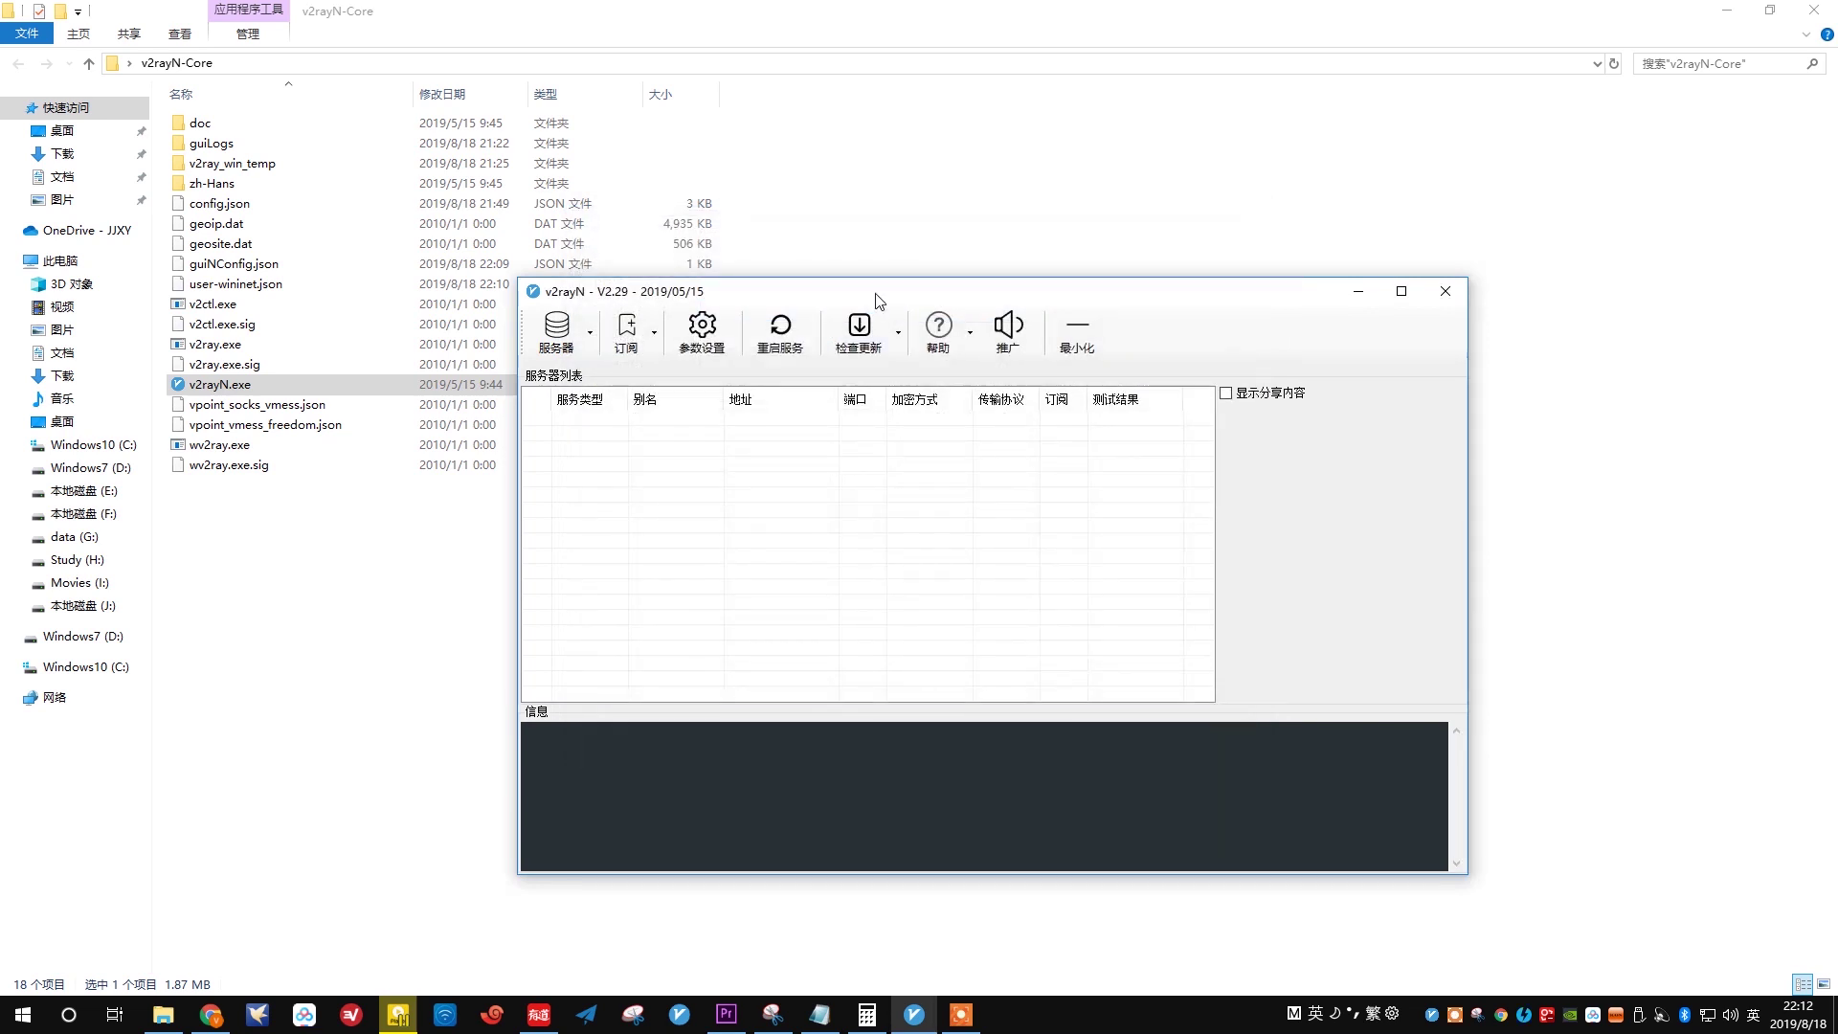
{"action": "left_click_drag", "start_coordinate": [879, 300], "coordinate": [761, 311]}
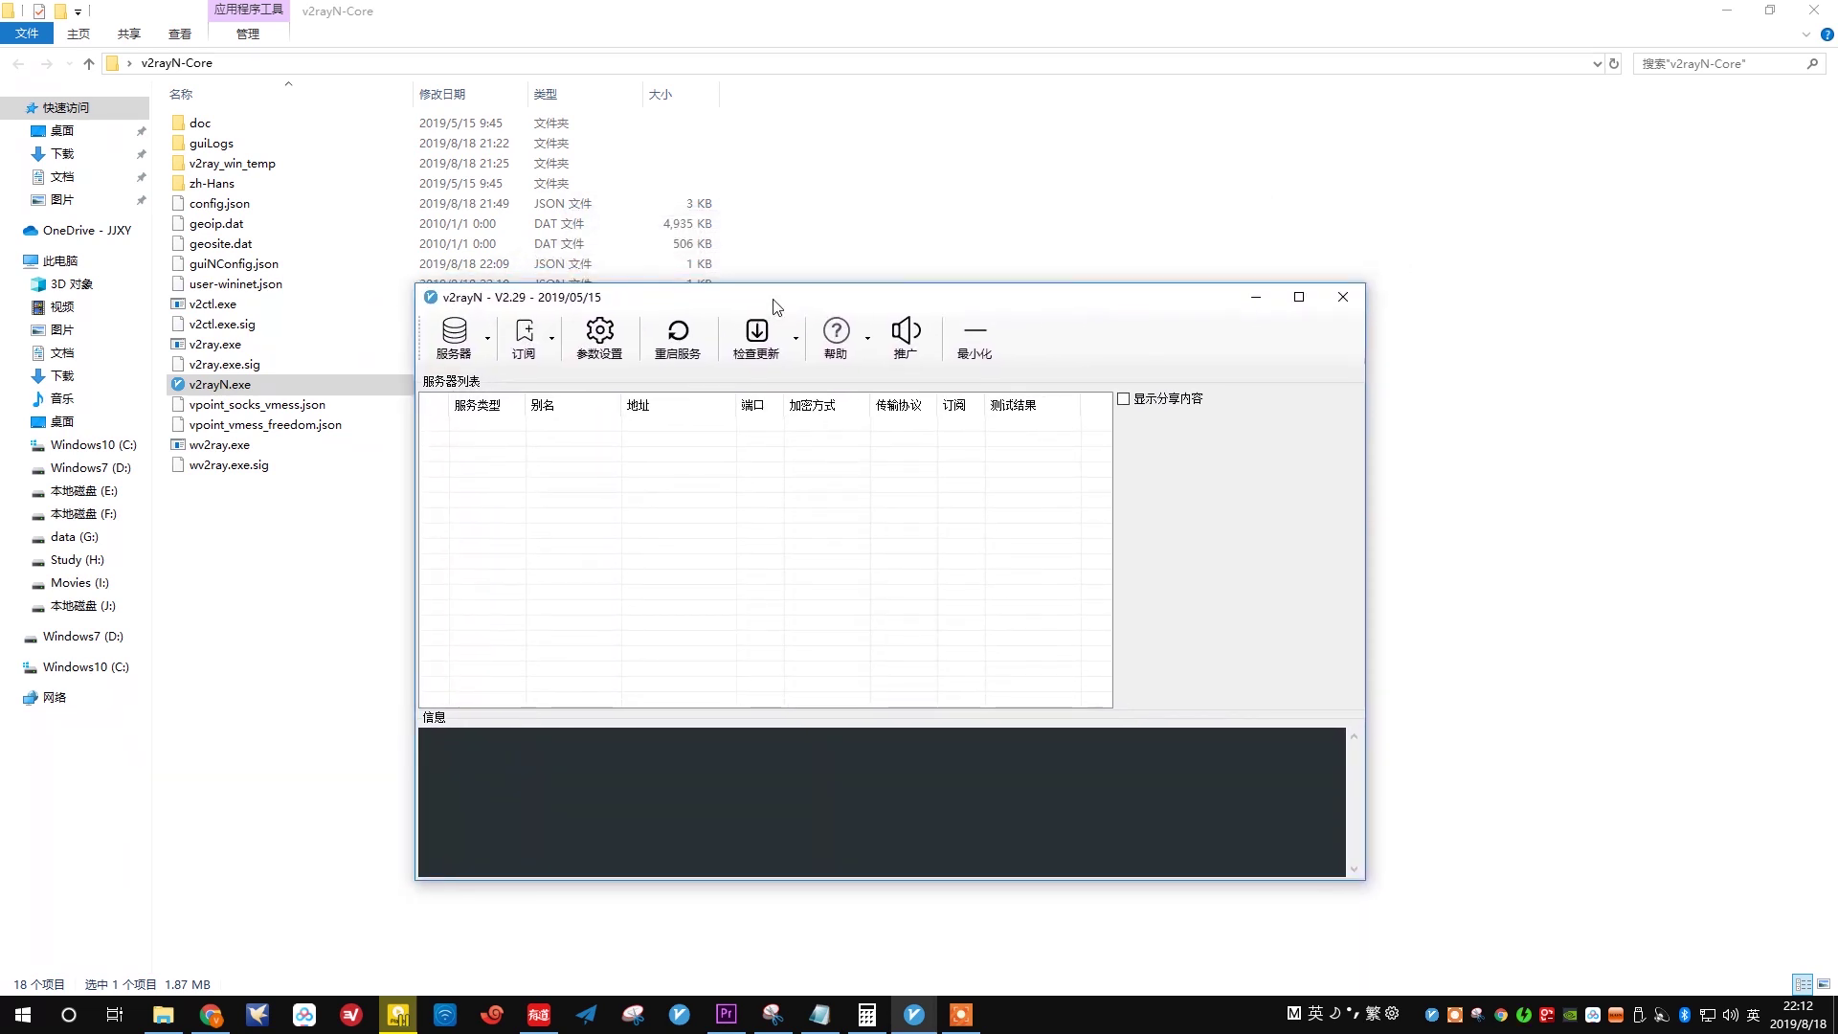
Step: Exit v2rayN through 退出 on its tray icon menu
{"action": "right_click", "coordinate": [1430, 1015]}
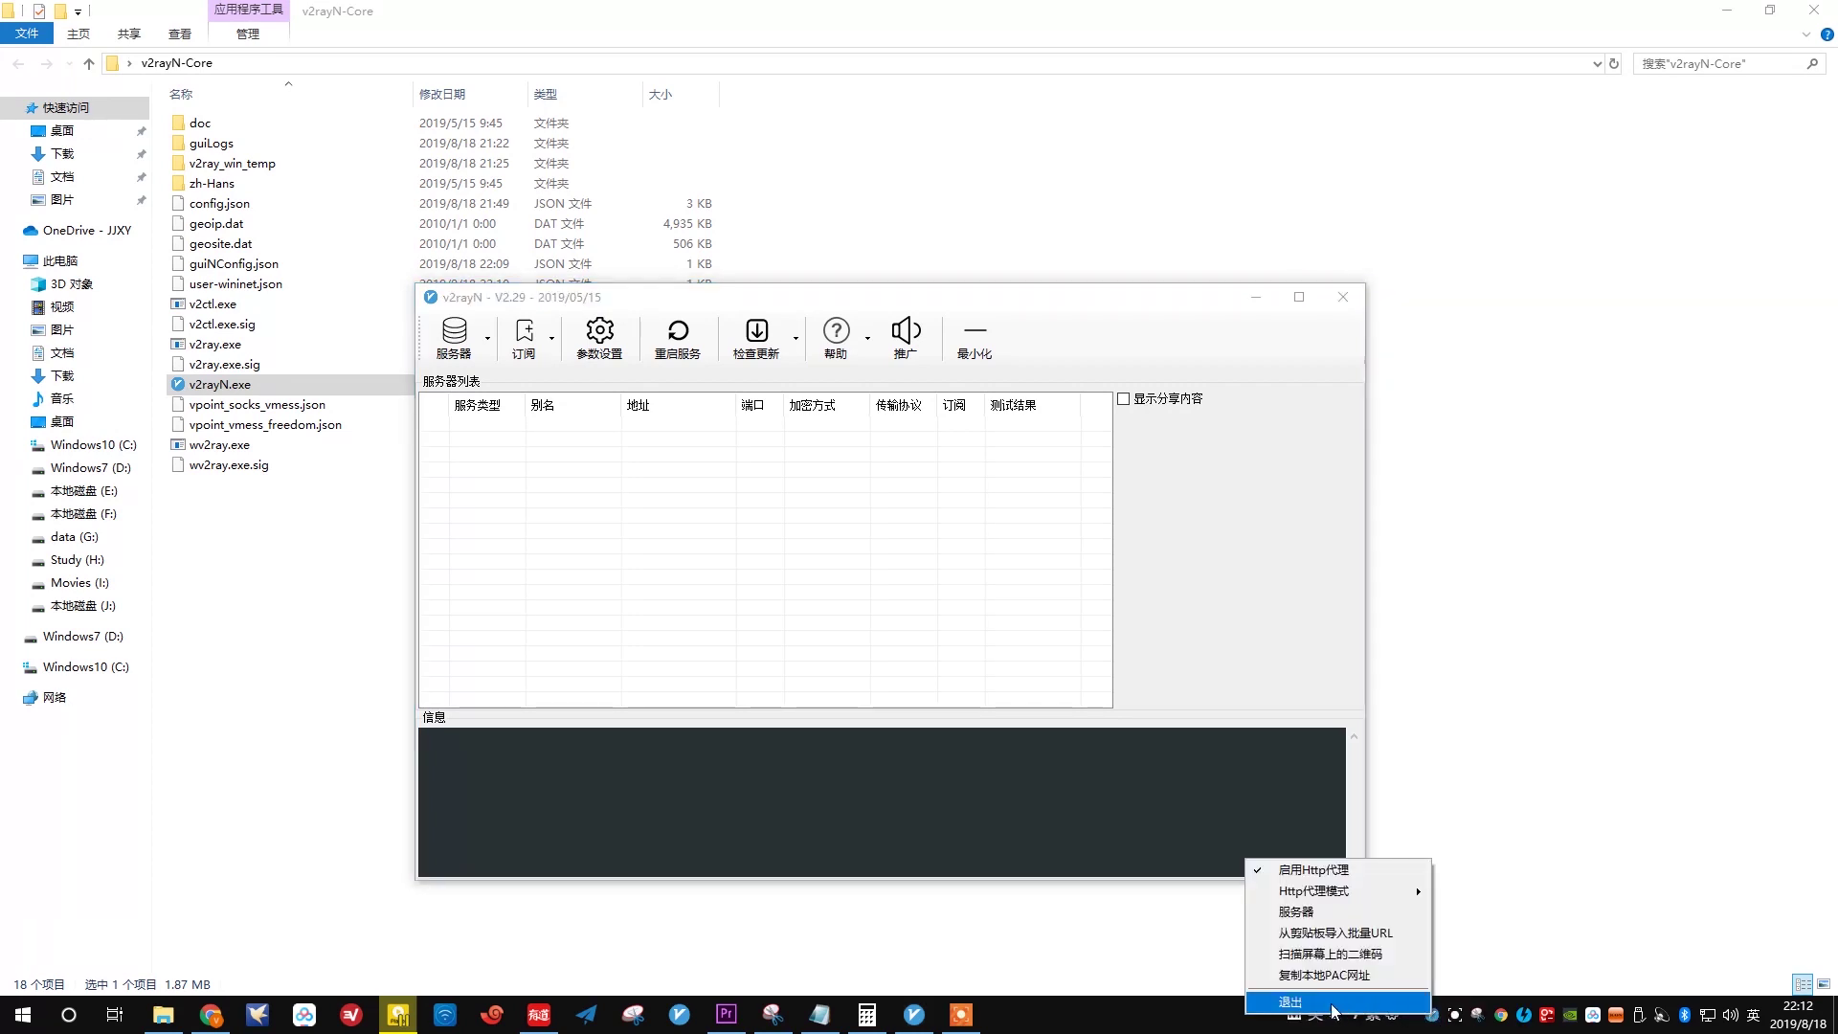
{"action": "left_click", "coordinate": [1331, 1002]}
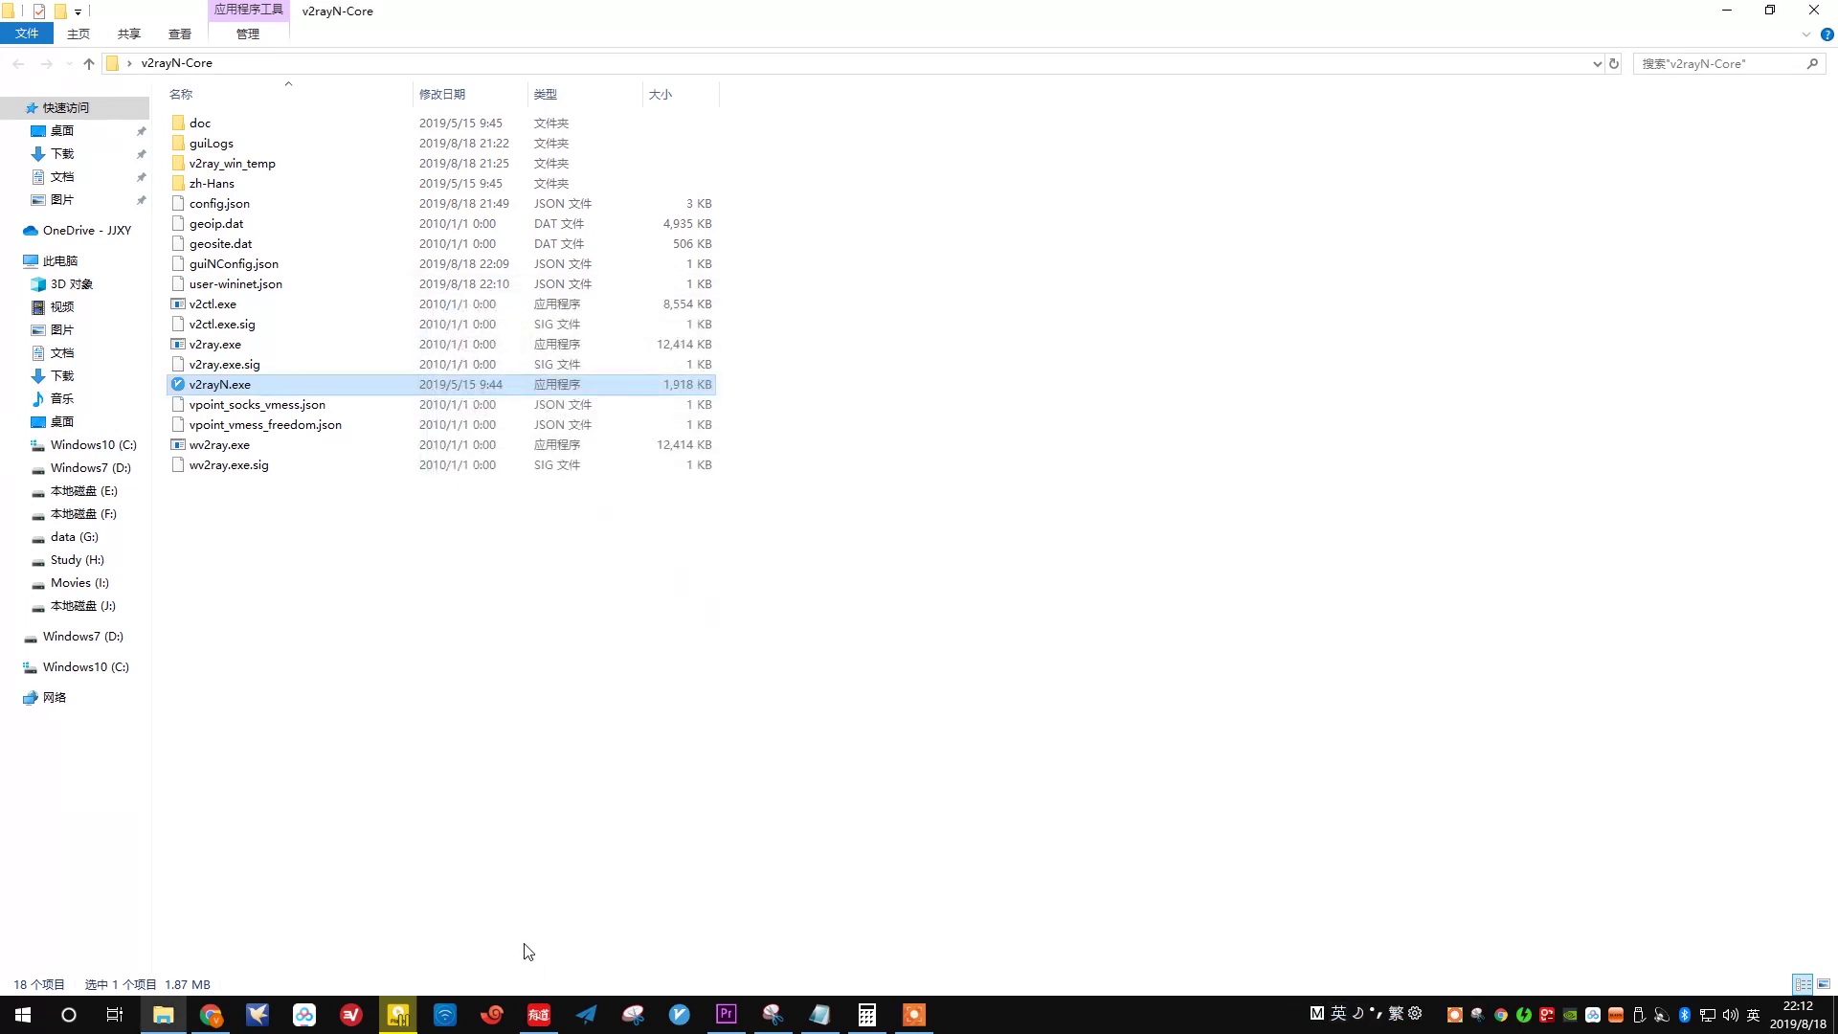
Step: Back in Chrome, load v2rayz.me and go to its 商店 store page
{"action": "left_click", "coordinate": [210, 1015]}
{"action": "type", "text": "v"}
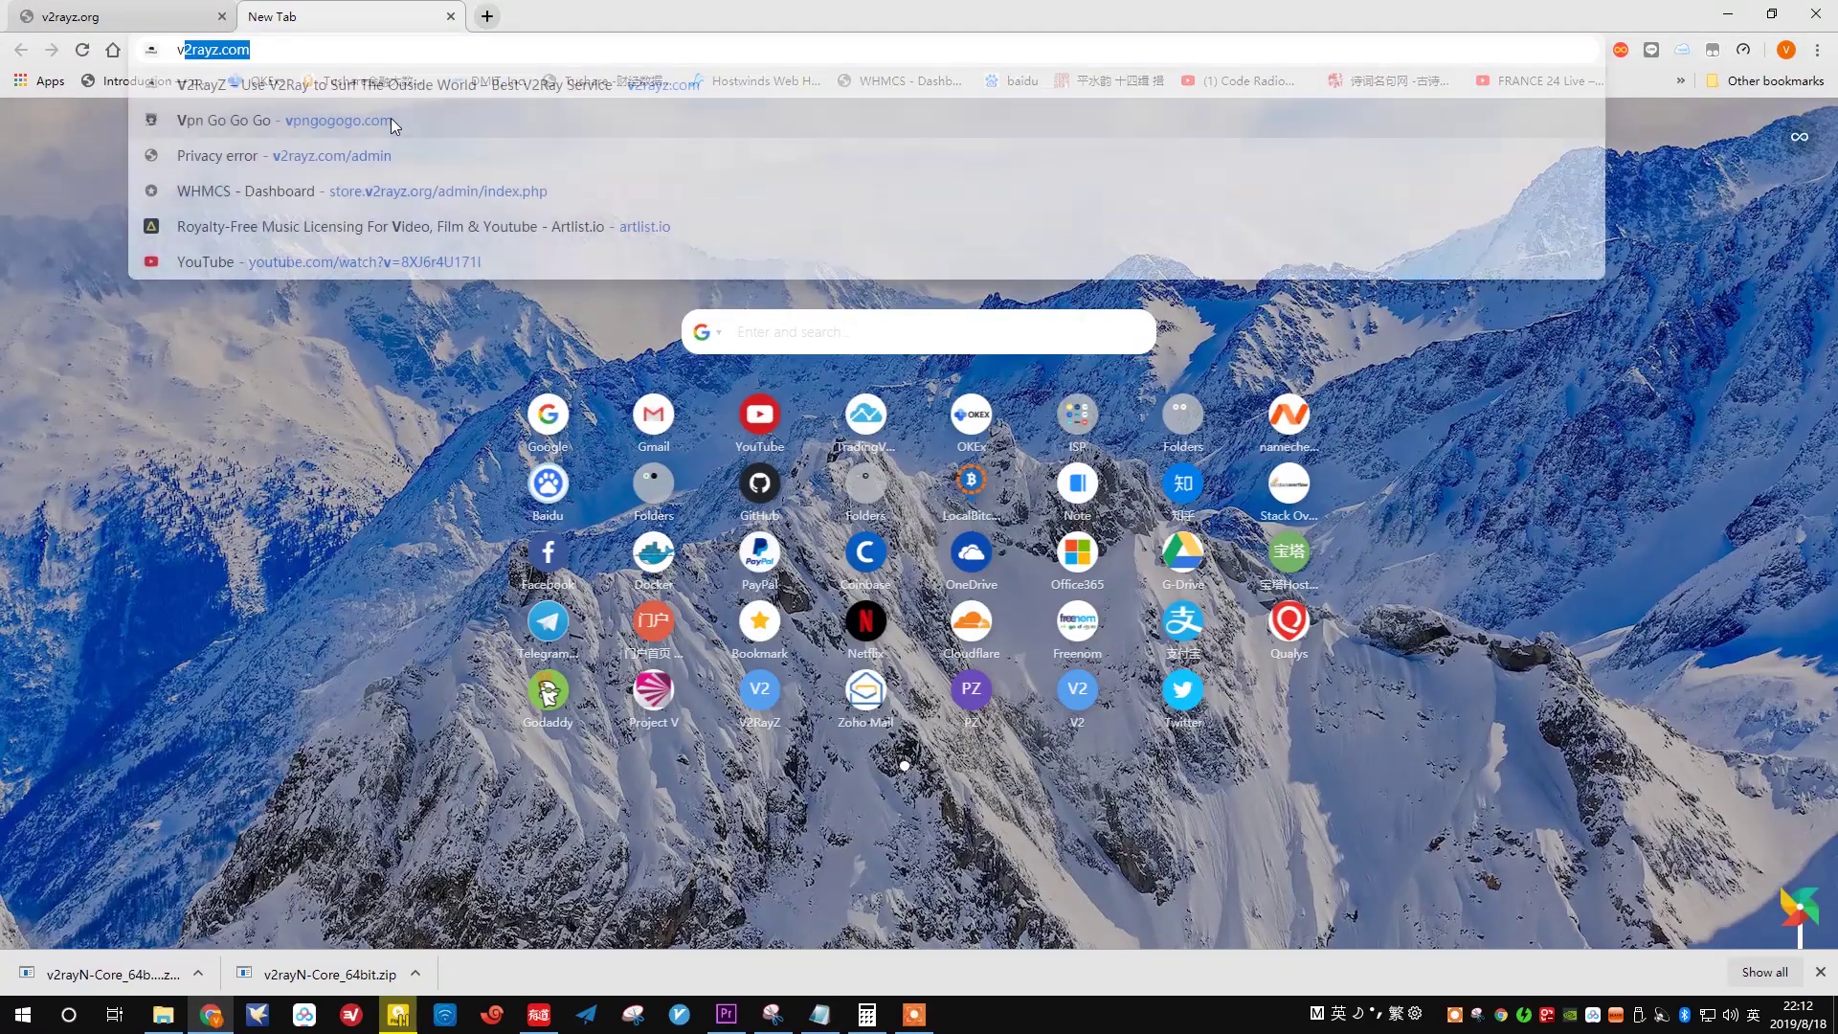
{"action": "type", "text": "2rayz.me"}
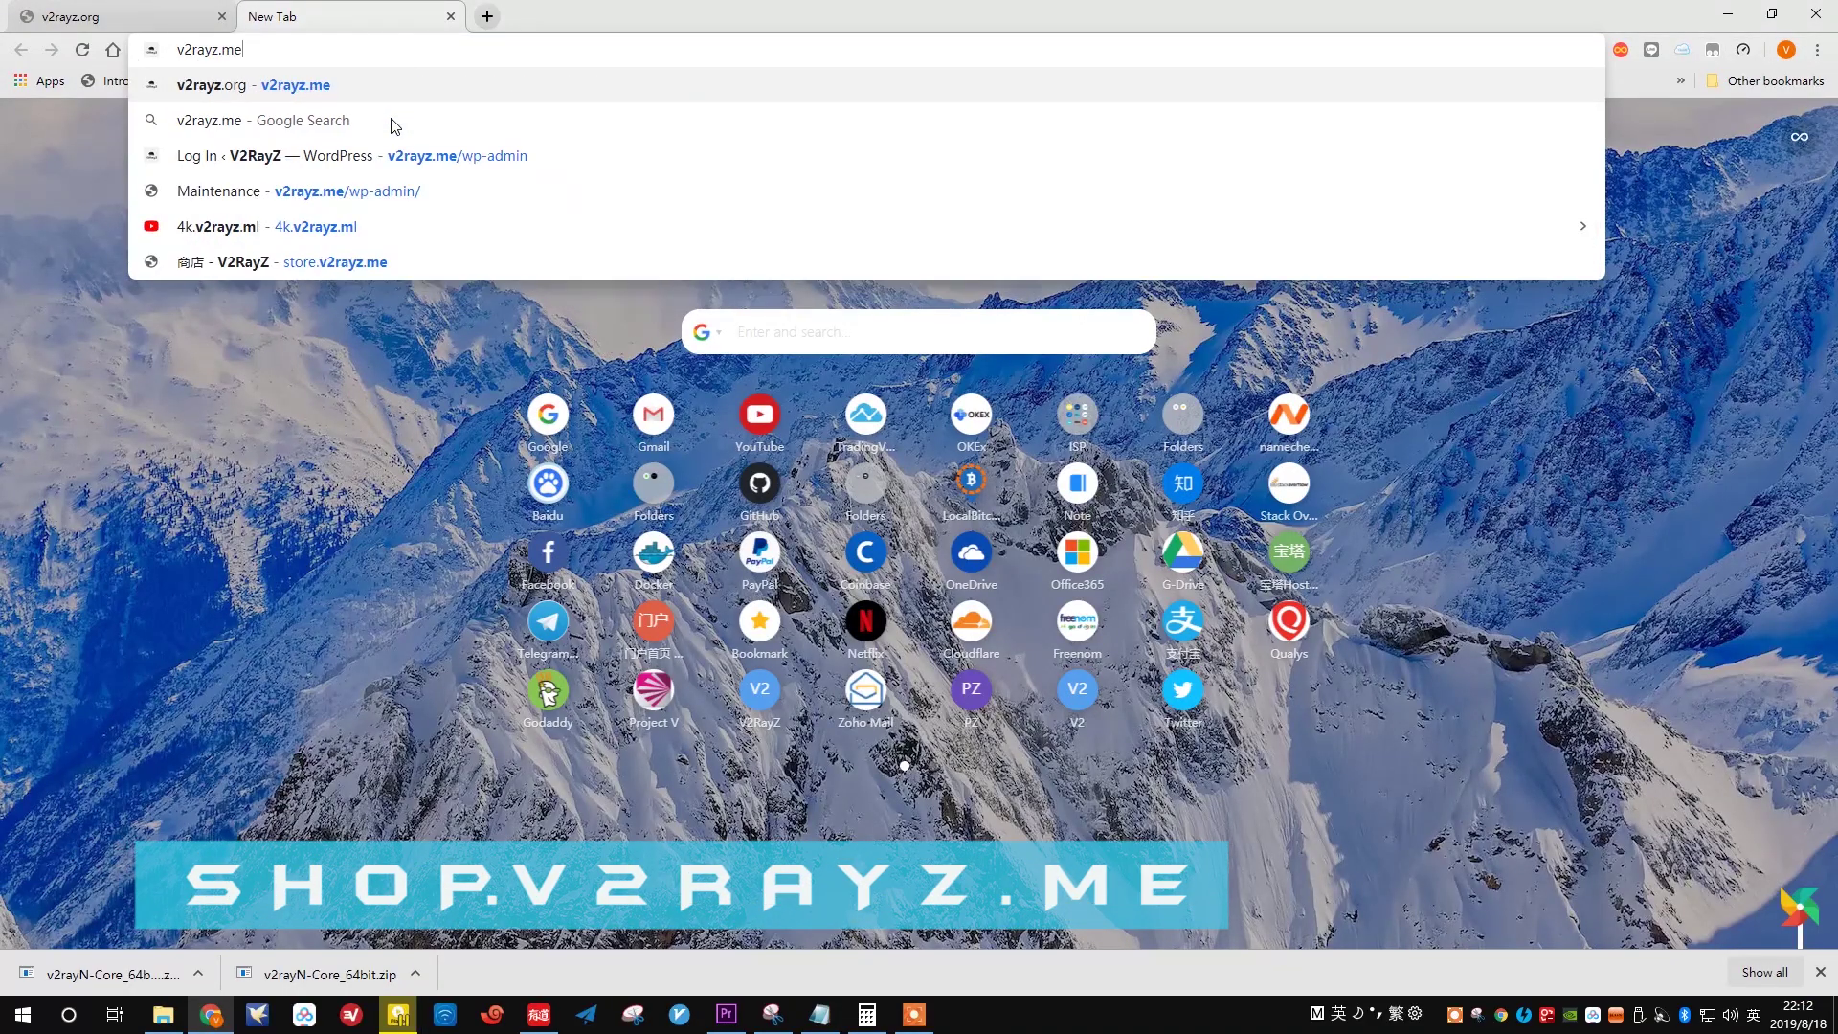
{"action": "key", "text": "Return"}
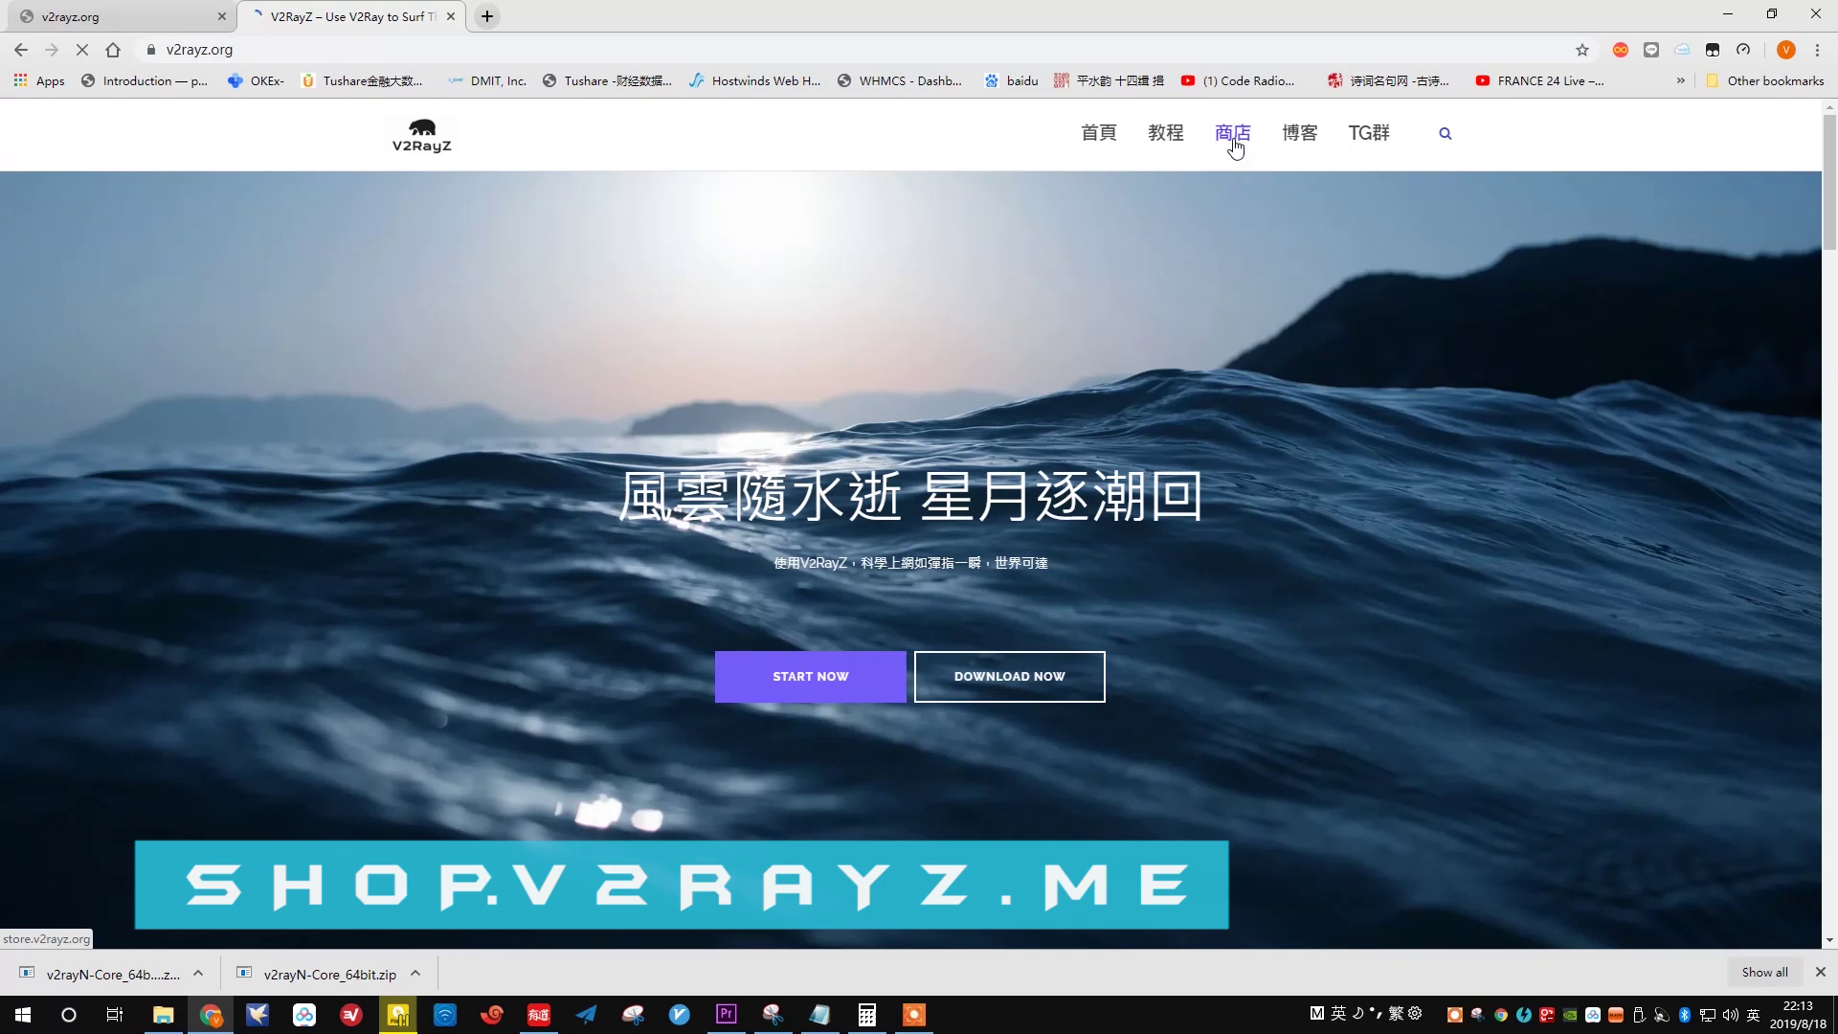
{"action": "left_click", "coordinate": [1238, 141]}
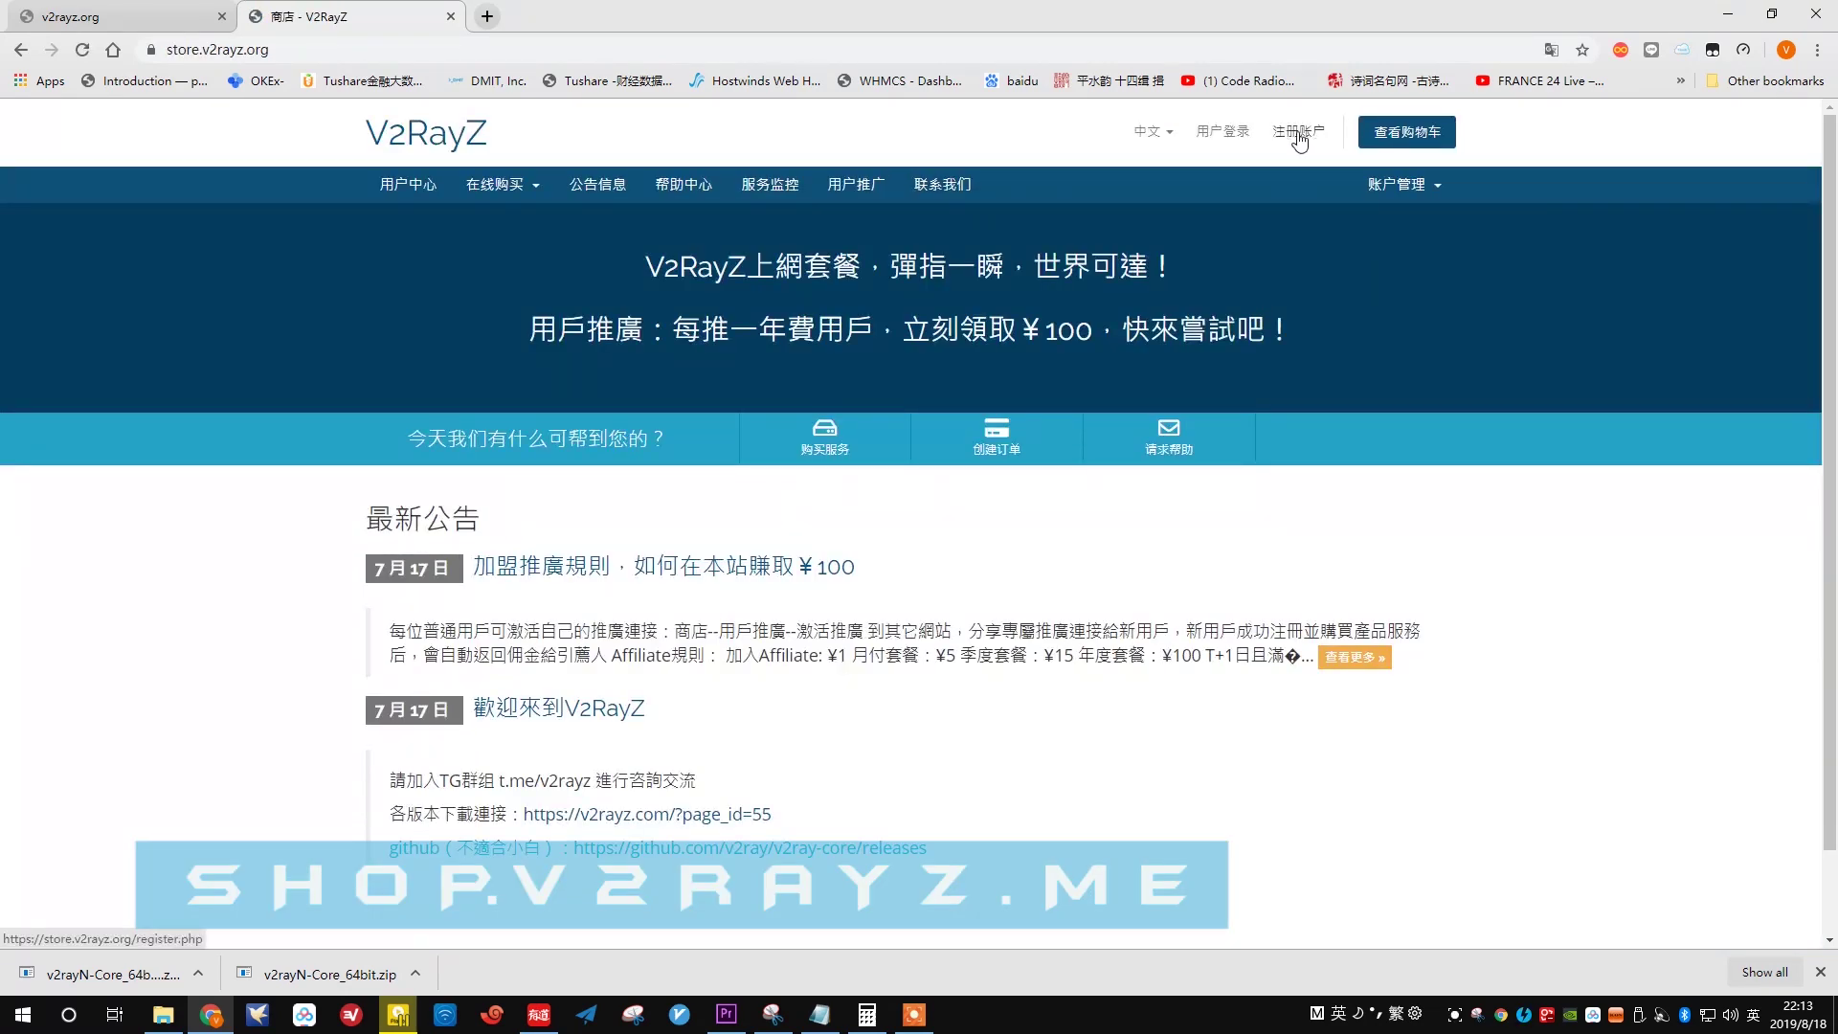
Step: Switch the V2RayZ store language to English, then move from Register to the Login page
{"action": "left_click", "coordinate": [1150, 131]}
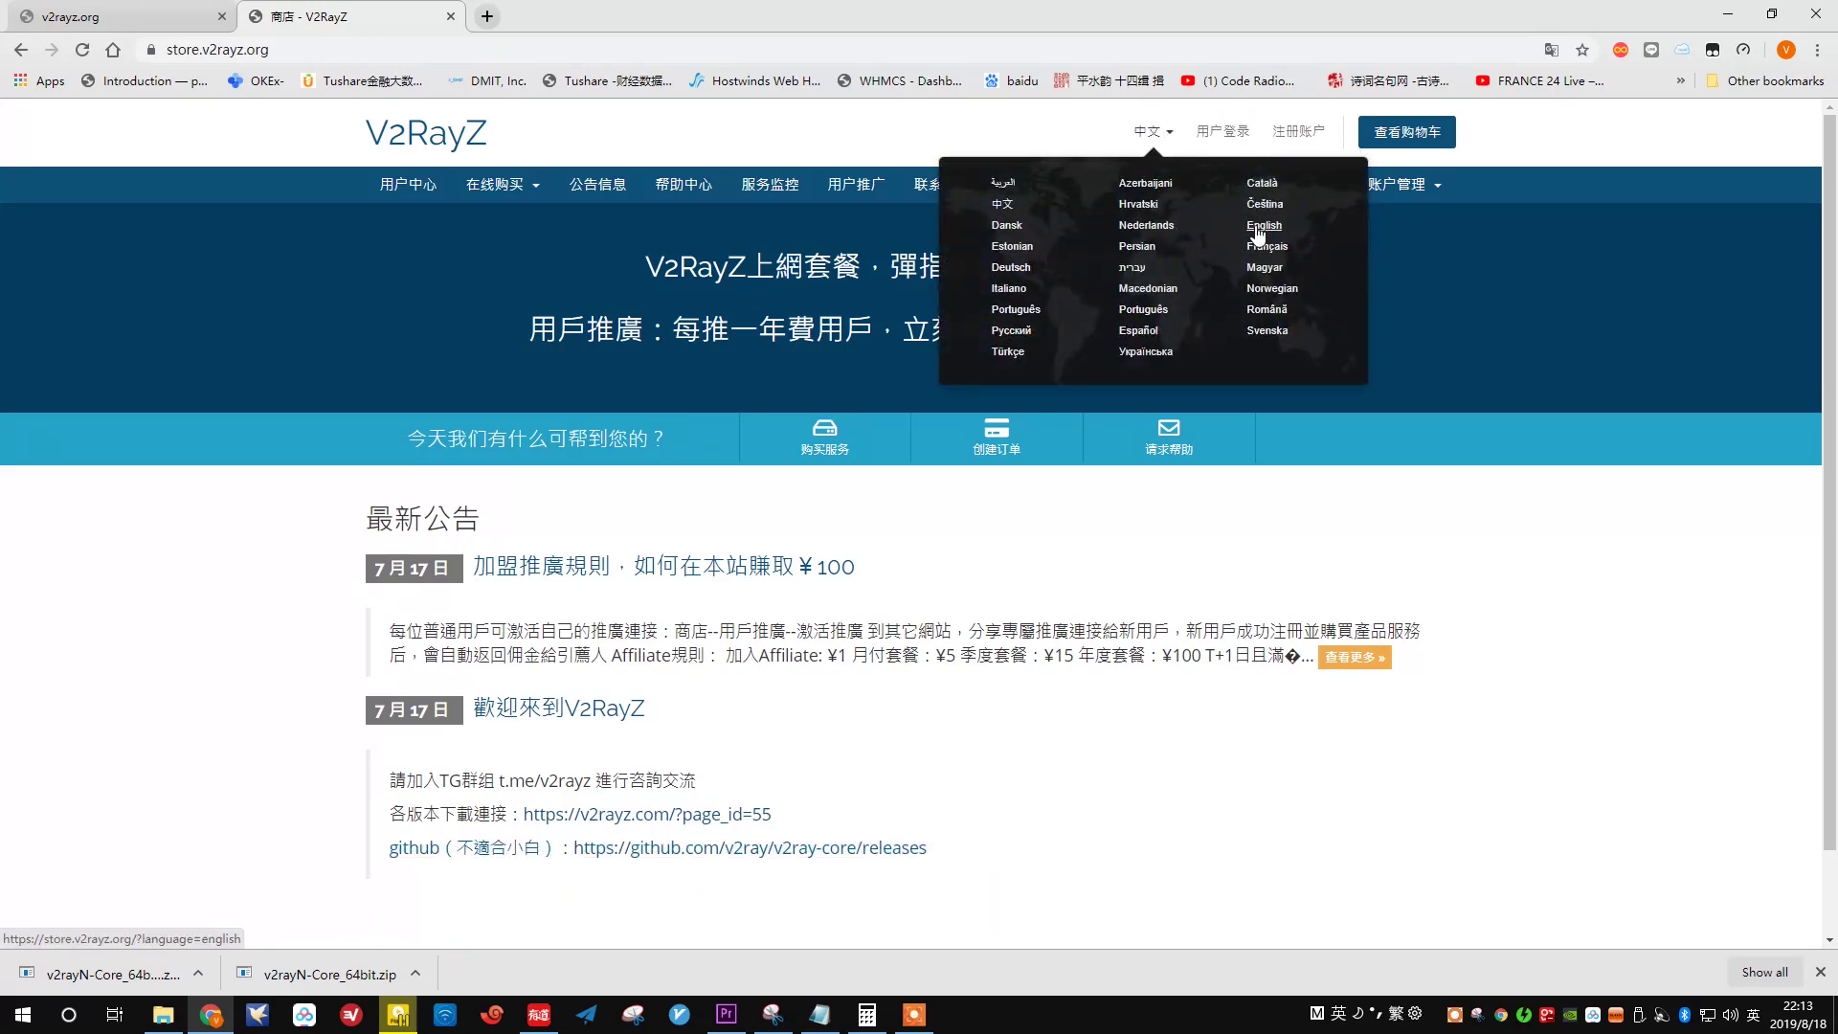
{"action": "left_click", "coordinate": [1259, 233]}
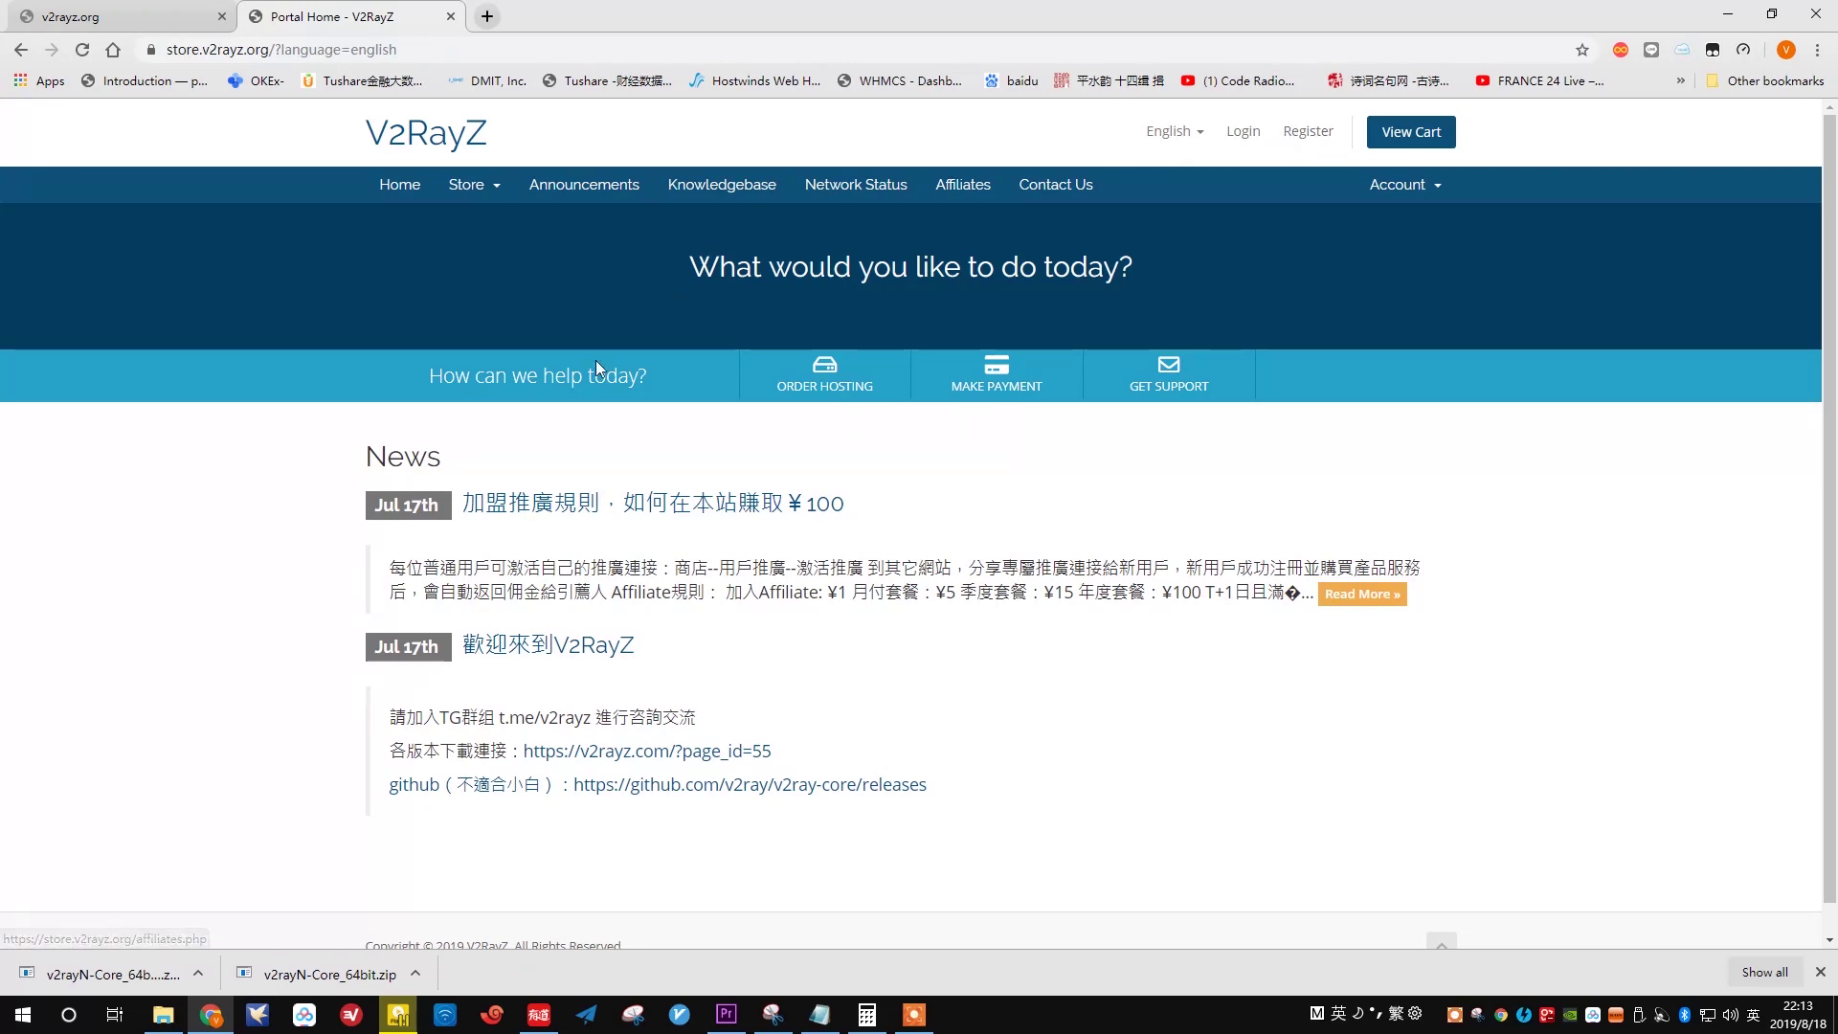
{"action": "left_click", "coordinate": [1307, 134]}
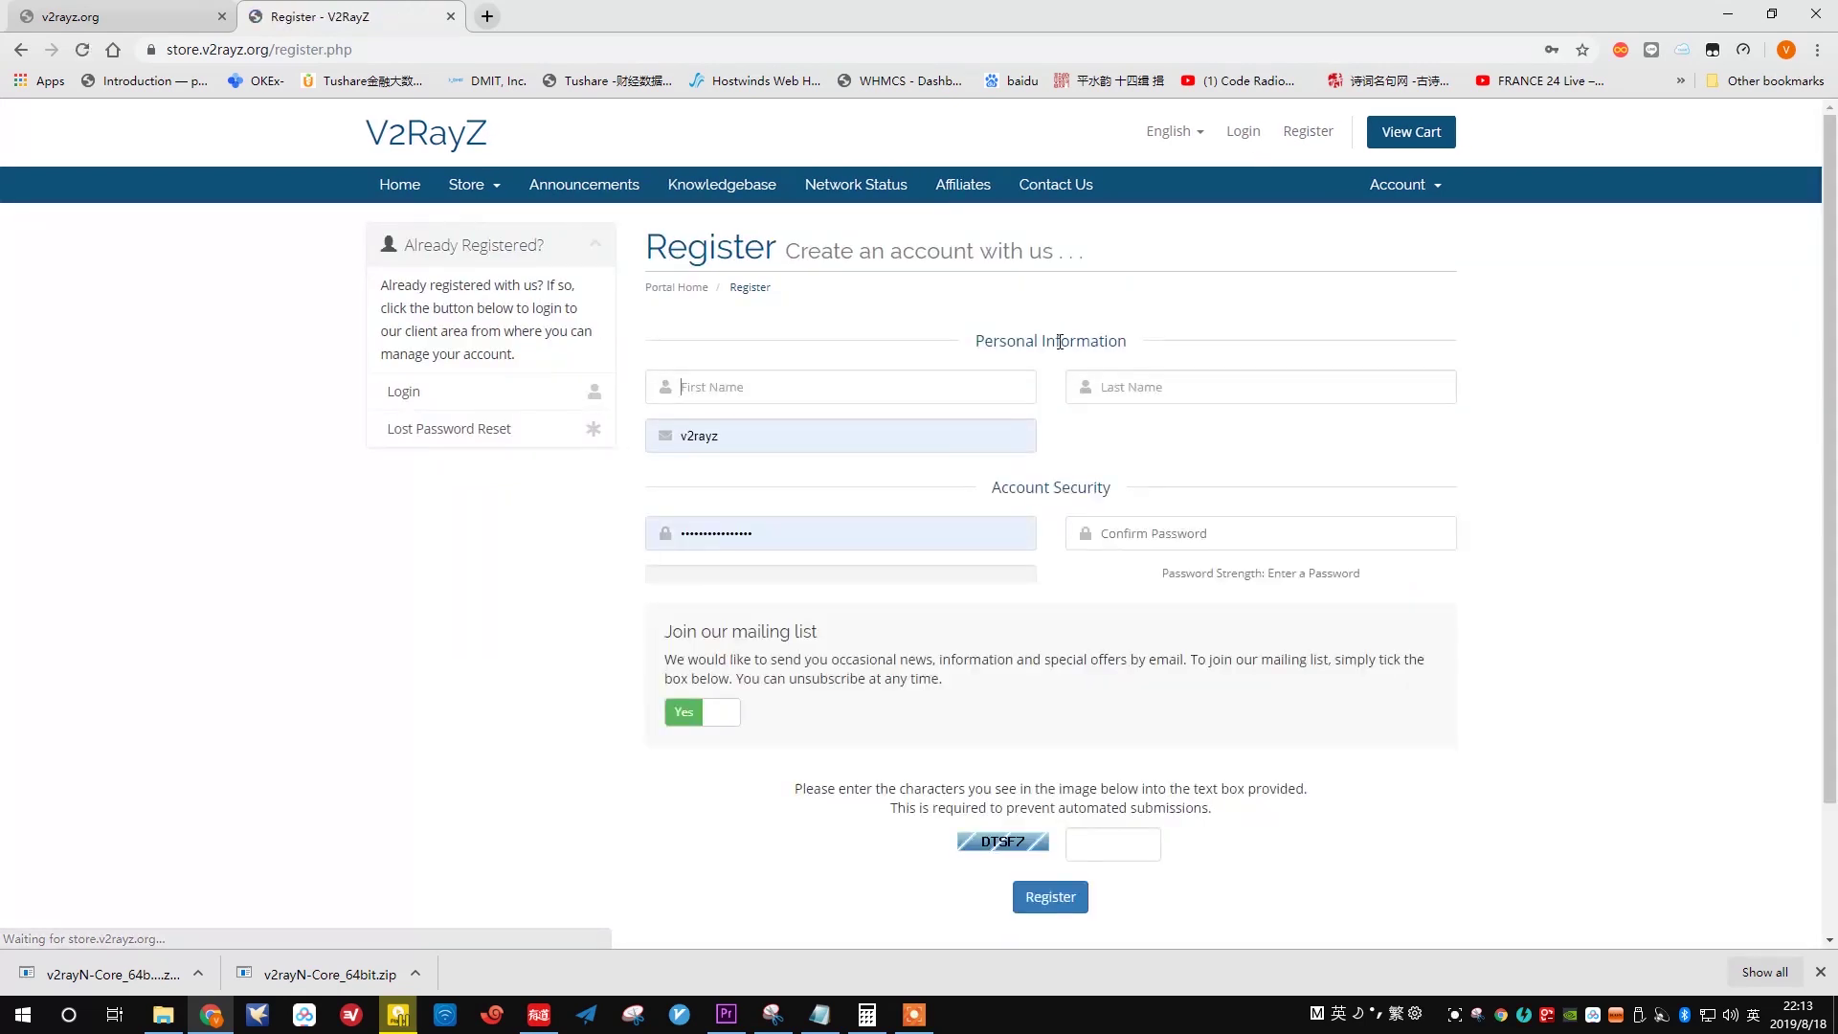
{"action": "scroll", "coordinate": [1061, 478], "scroll_direction": "down", "scroll_amount": 1}
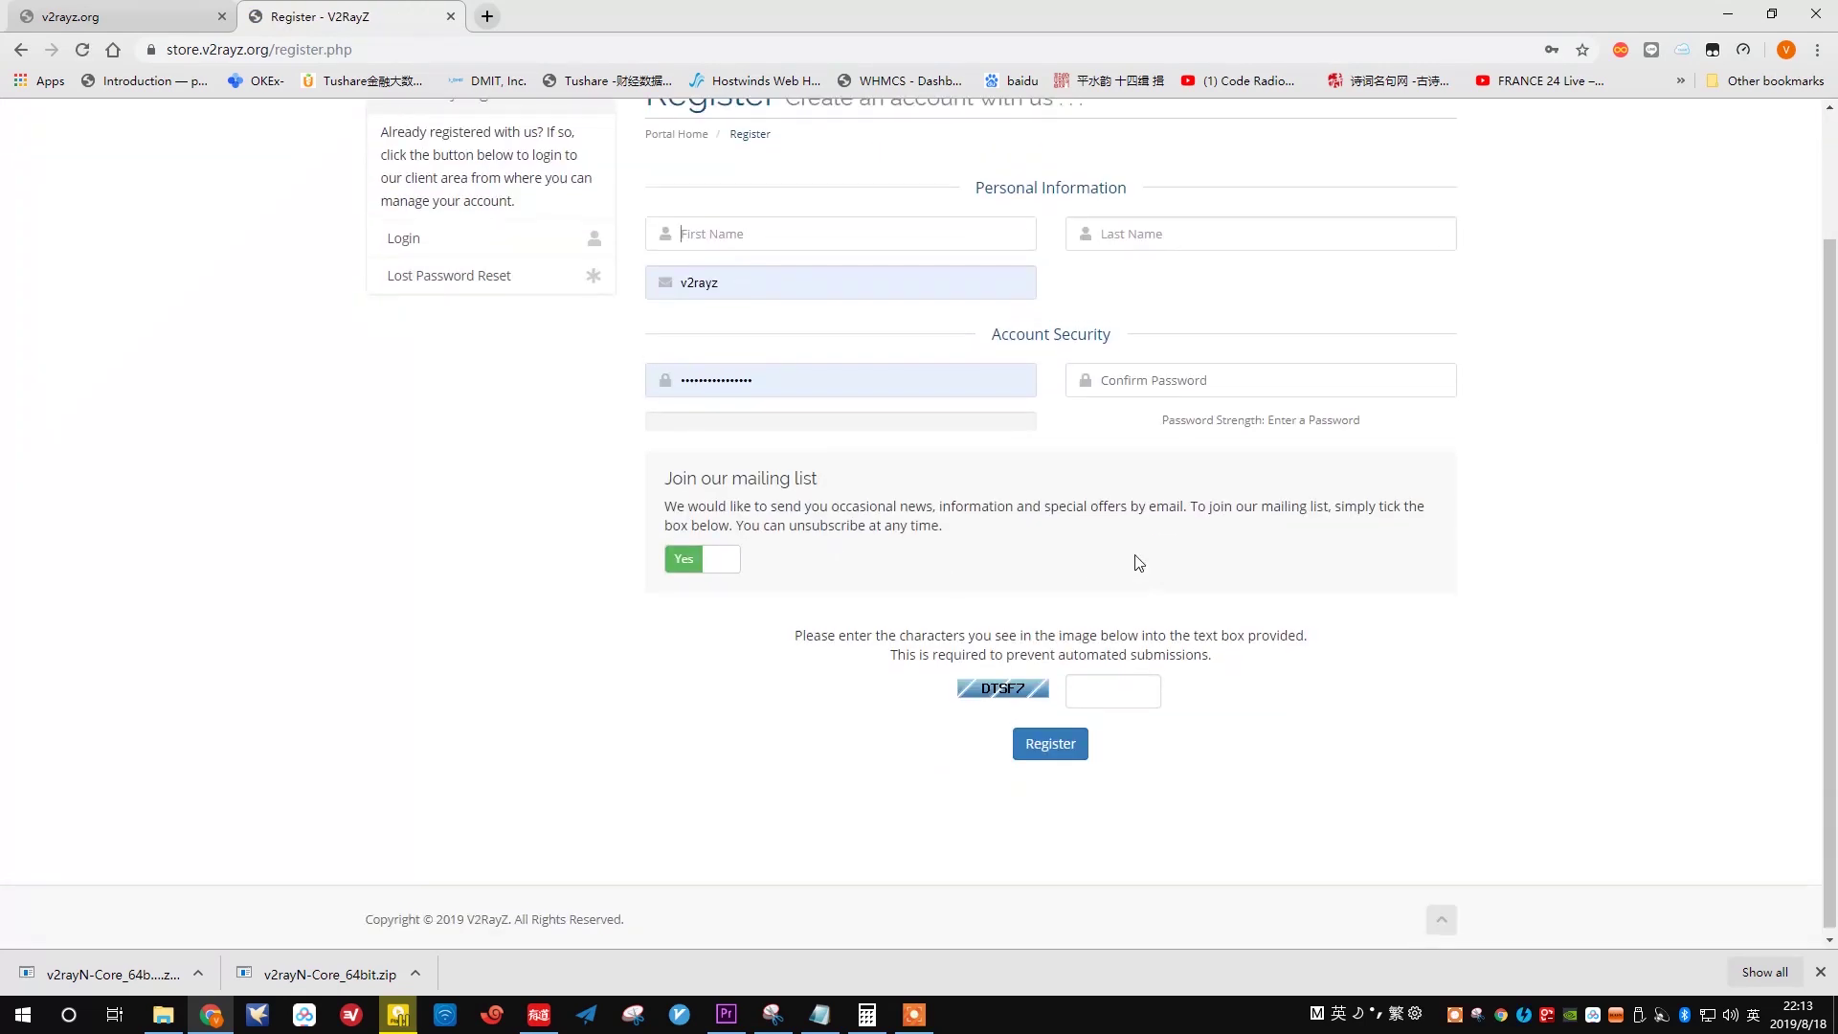
{"action": "scroll", "coordinate": [1187, 498], "scroll_direction": "up", "scroll_amount": 2}
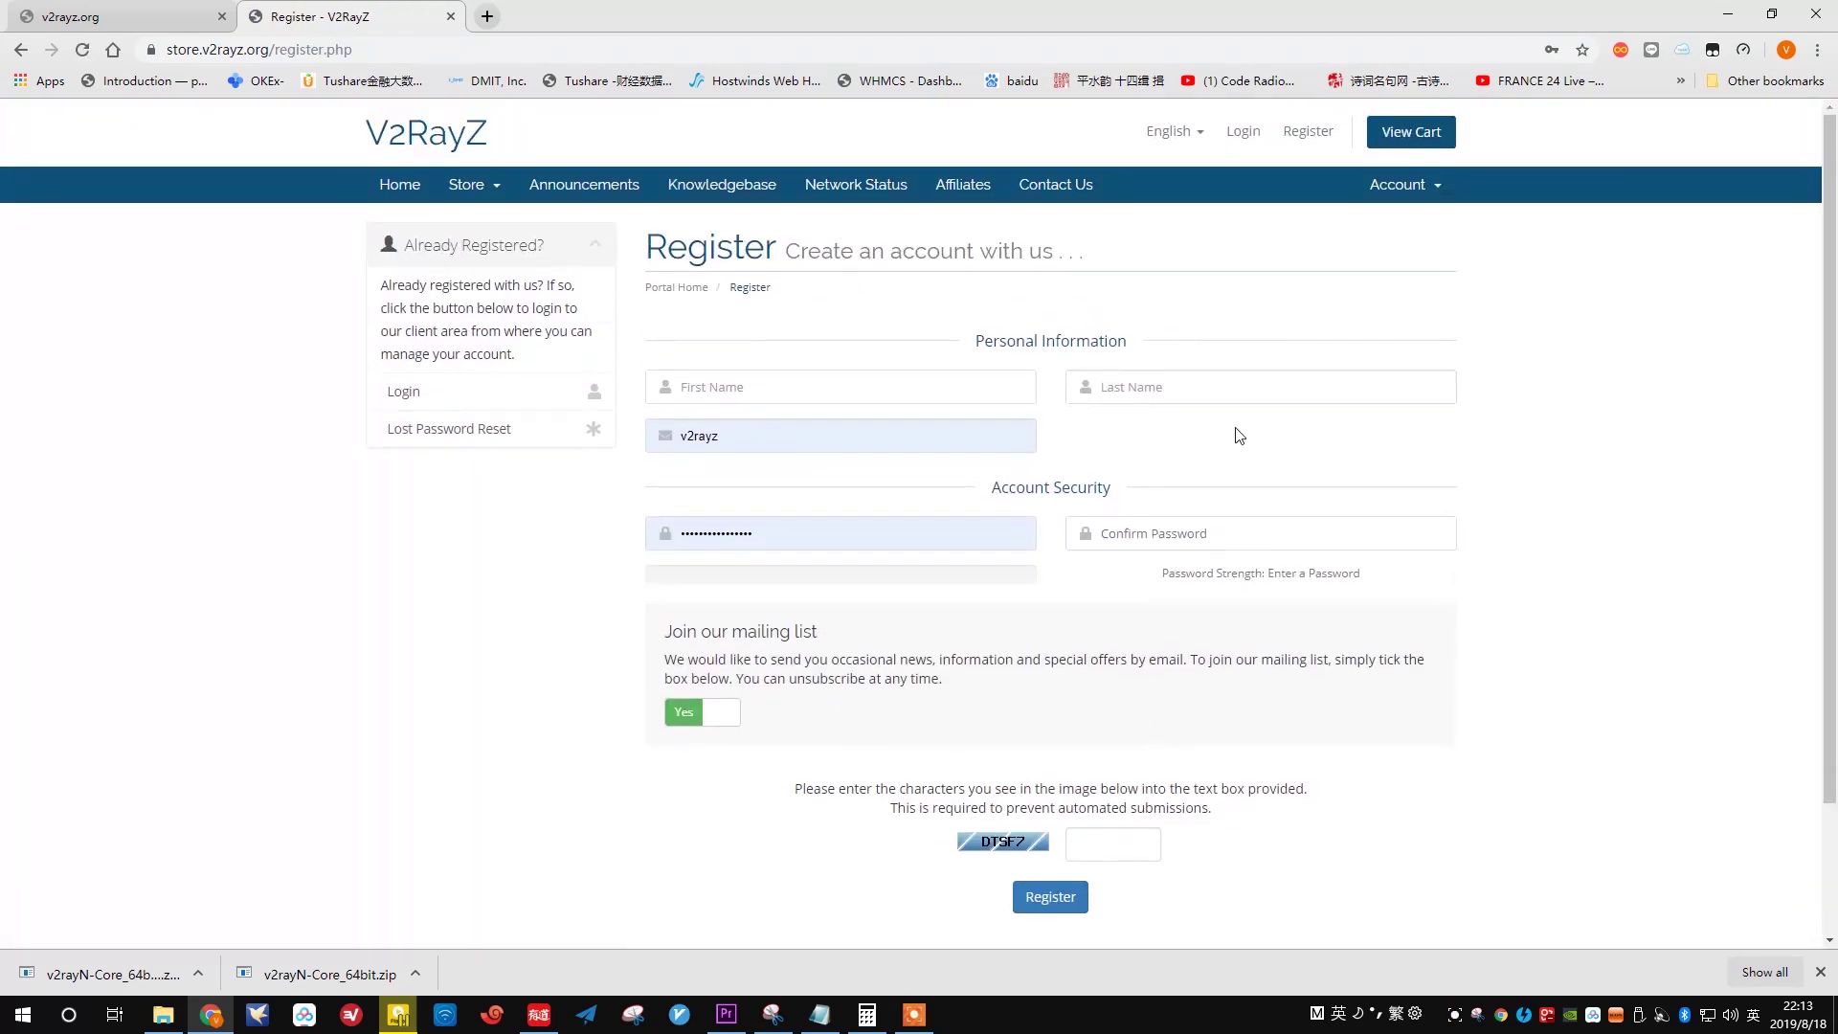
{"action": "left_click", "coordinate": [1242, 134]}
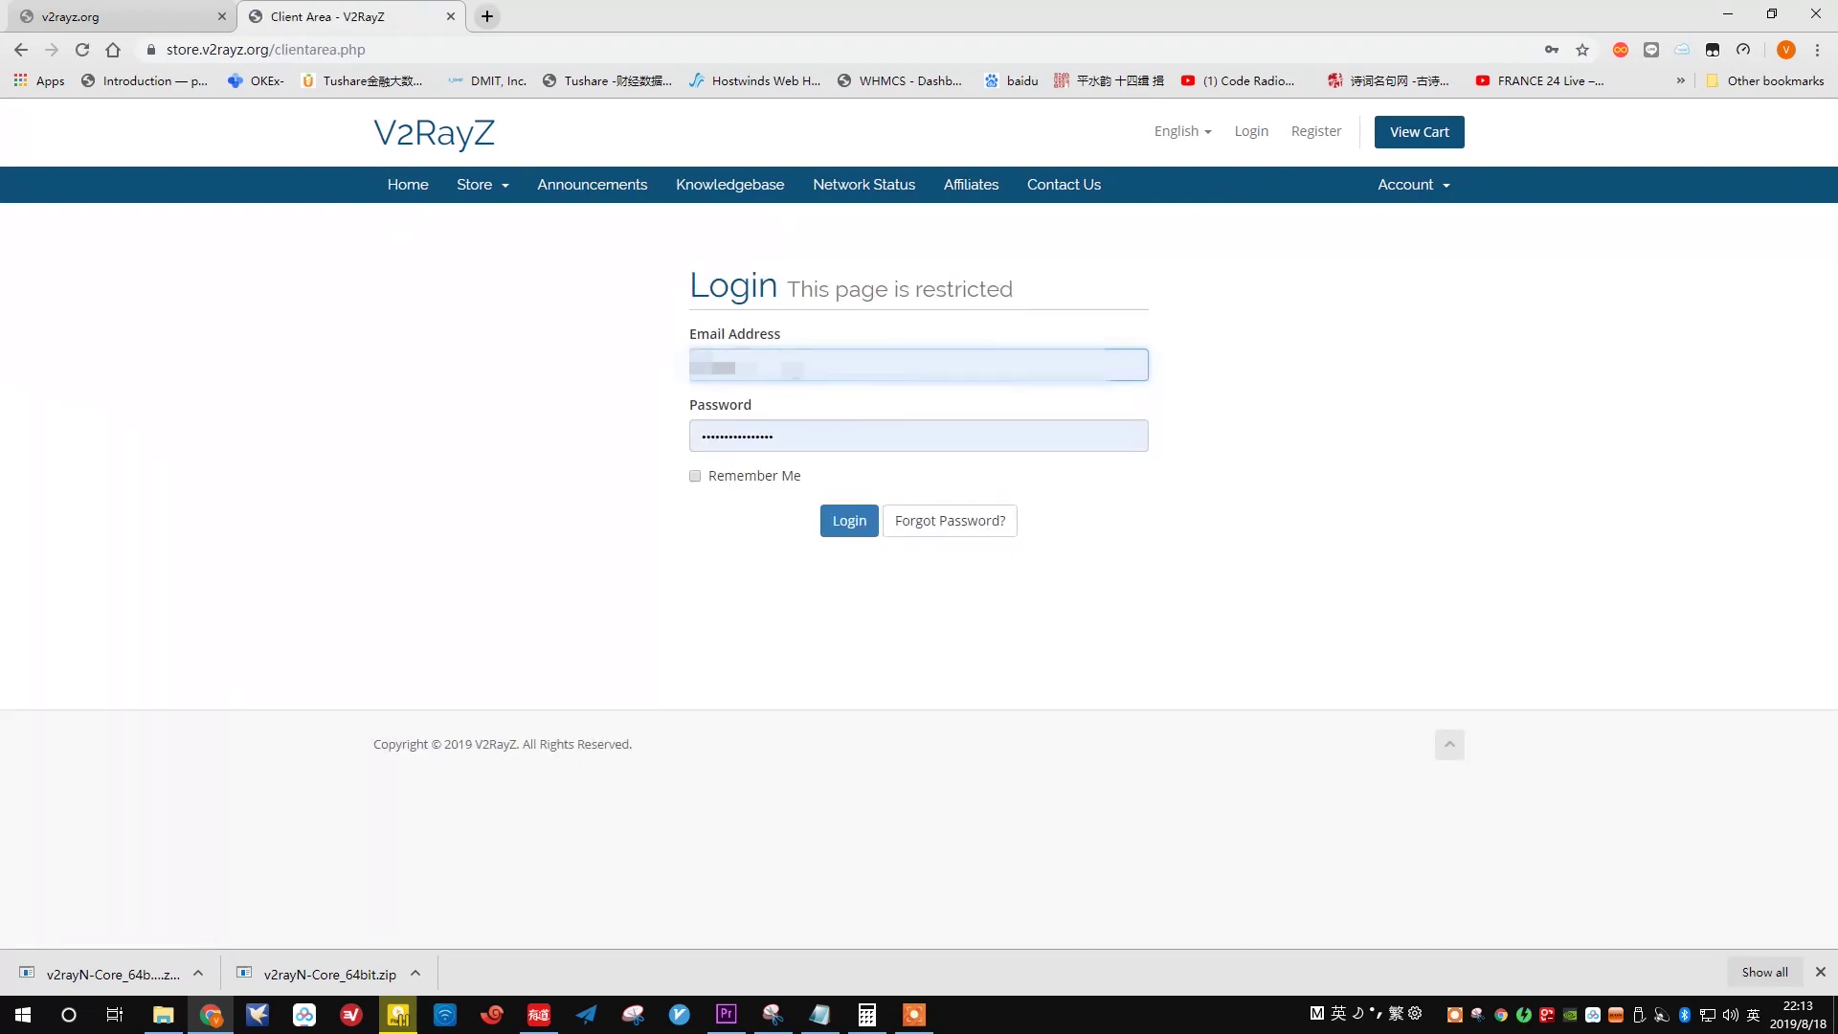
Step: Log in with the saved account's autofilled credentials and choose Services > Order New Services
{"action": "left_click", "coordinate": [793, 368]}
{"action": "left_click", "coordinate": [833, 644]}
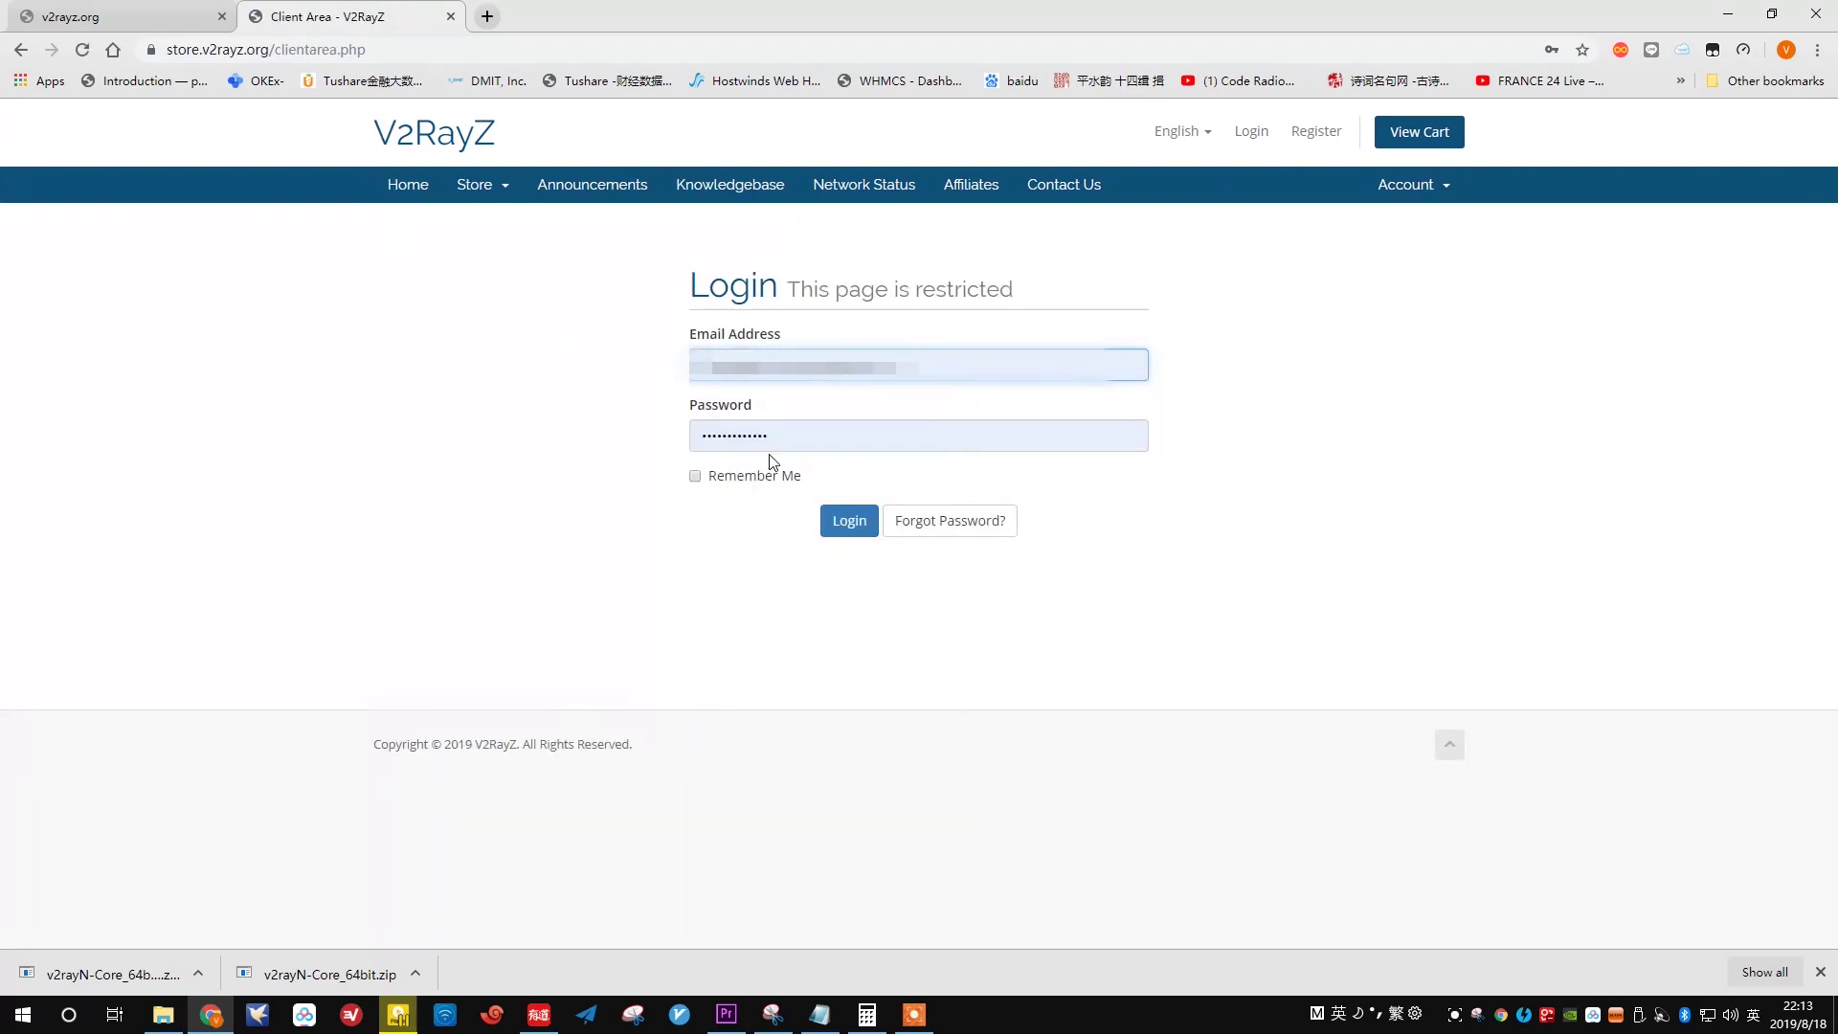
{"action": "left_click", "coordinate": [850, 524]}
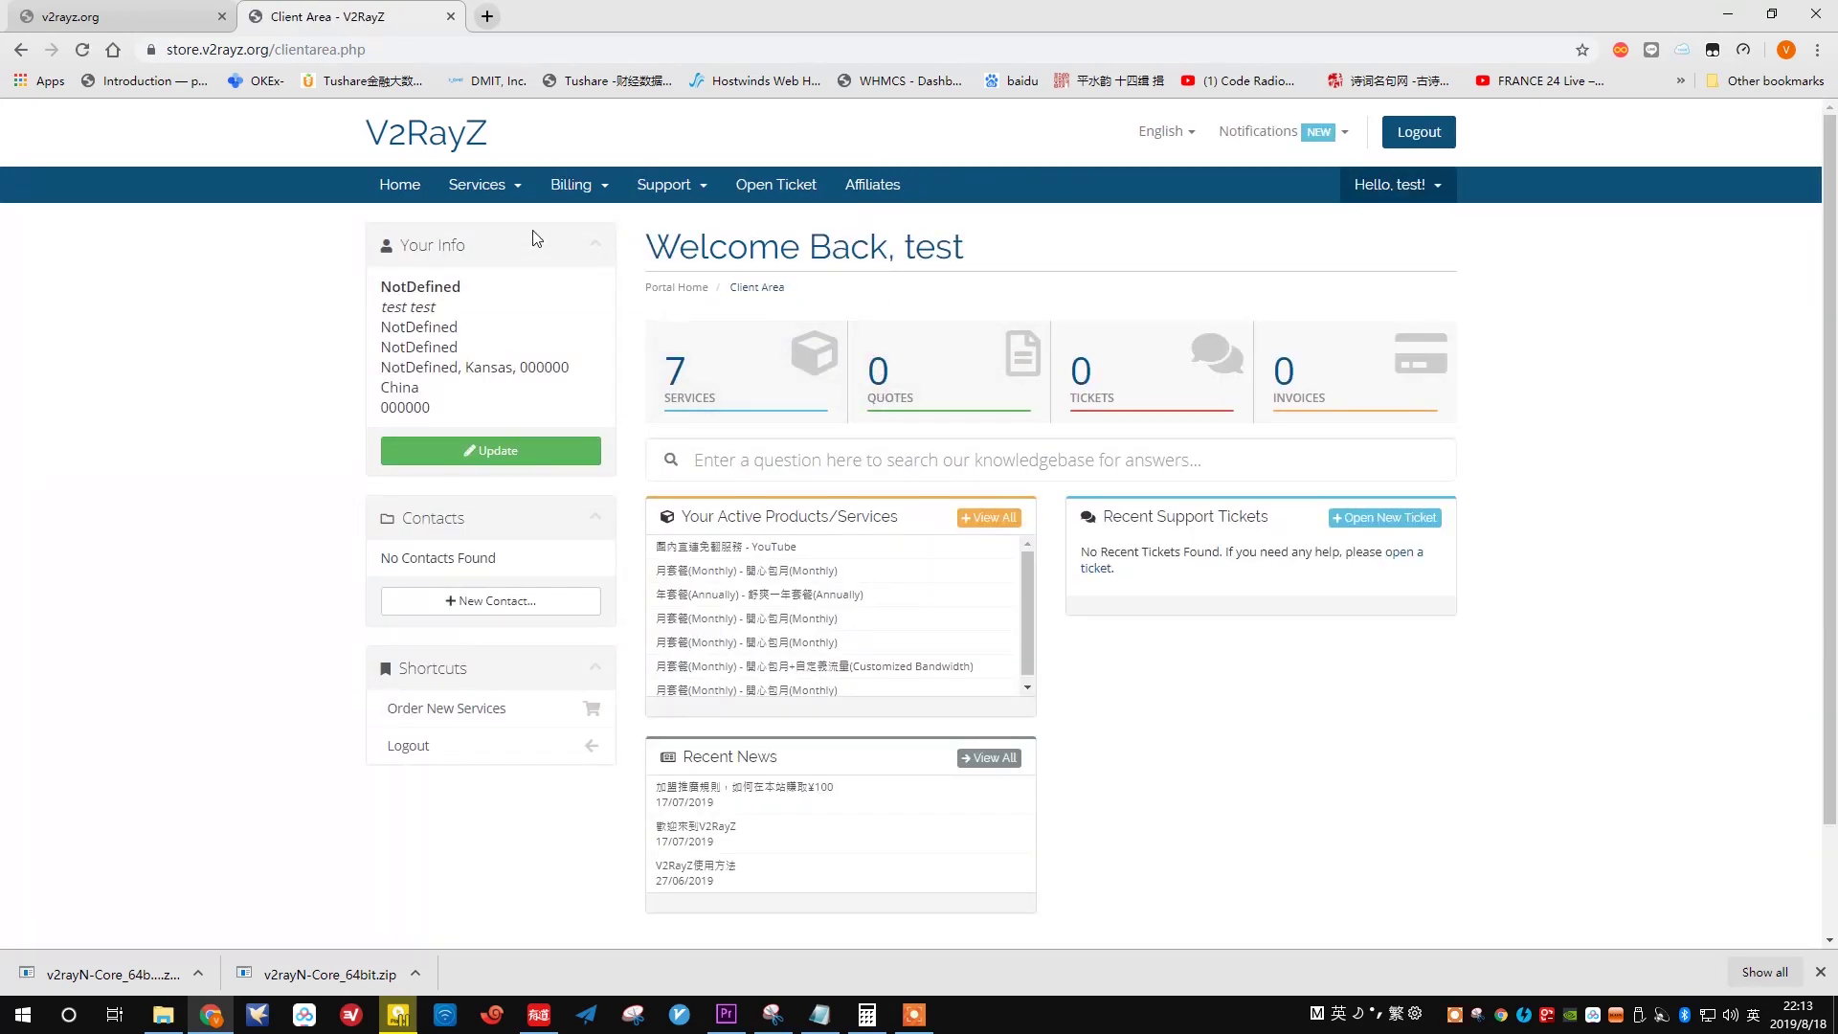
{"action": "left_click", "coordinate": [498, 190]}
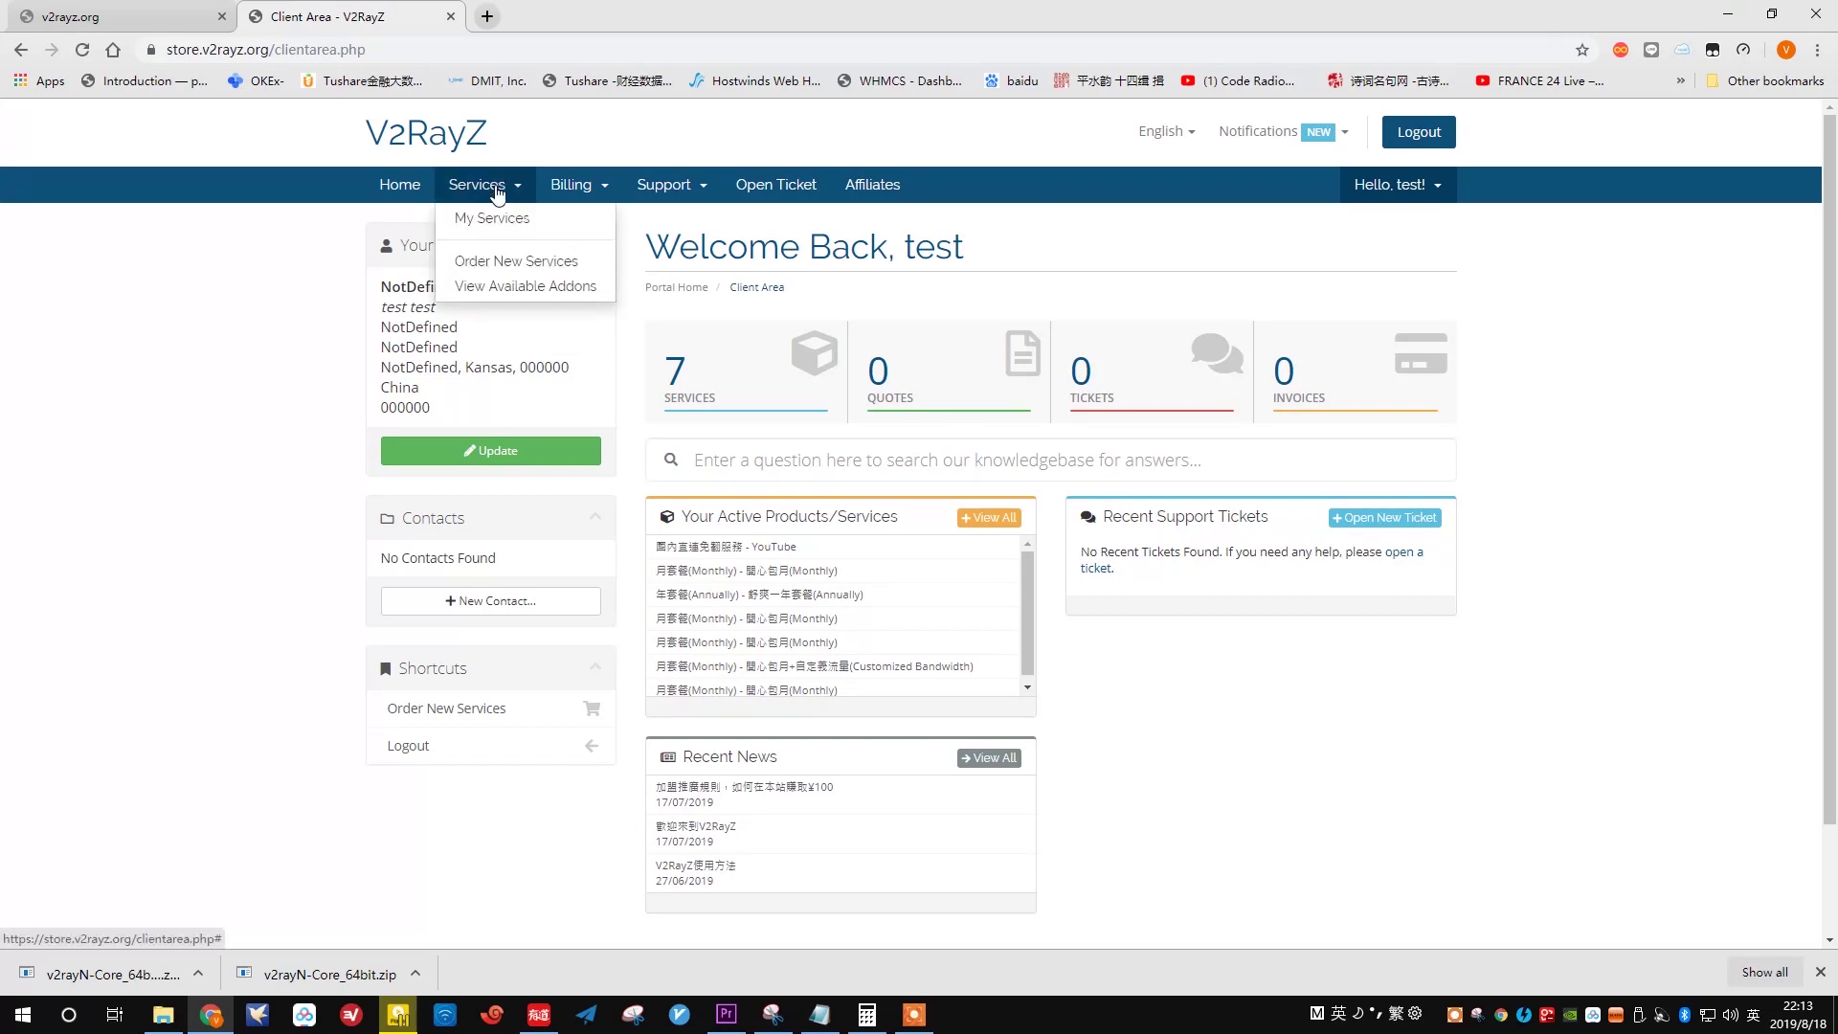
{"action": "left_click", "coordinate": [490, 267]}
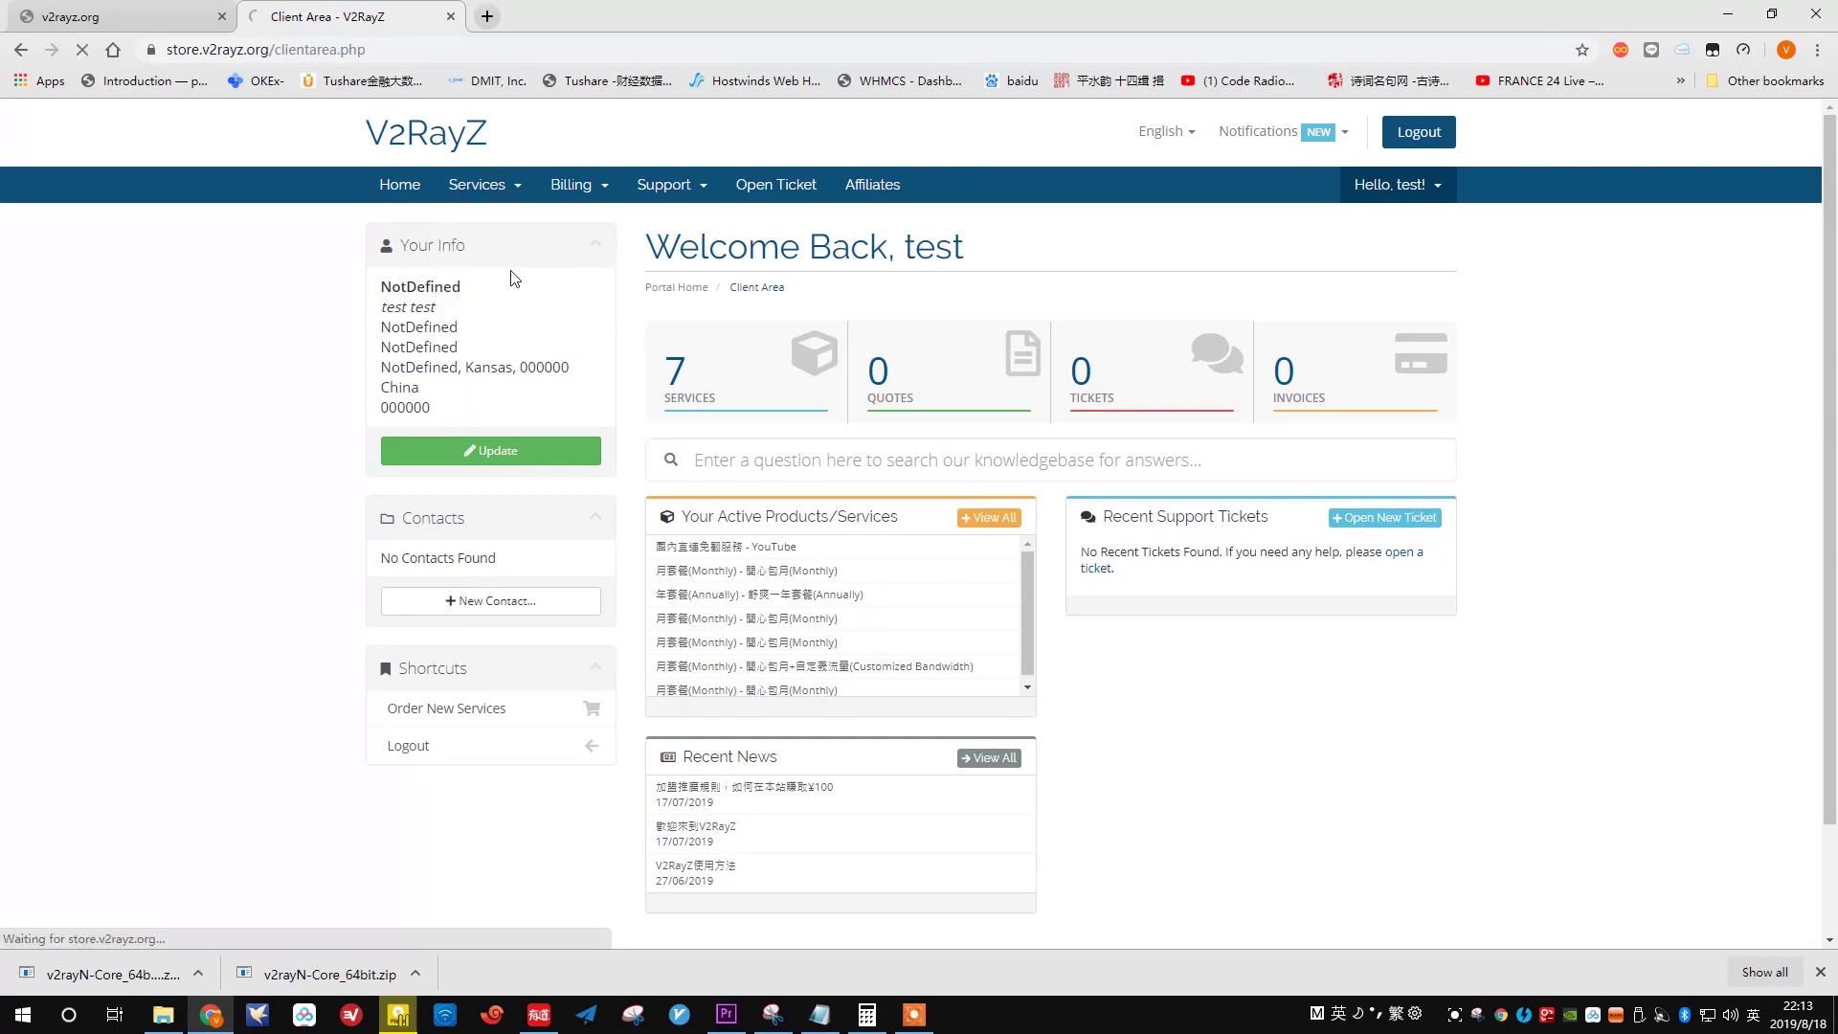
Step: Filter to the 年套餐(Annually) category and order the ¥328.00 舒爽一年套餐 plan
{"action": "scroll", "coordinate": [732, 580], "scroll_direction": "down", "scroll_amount": 2}
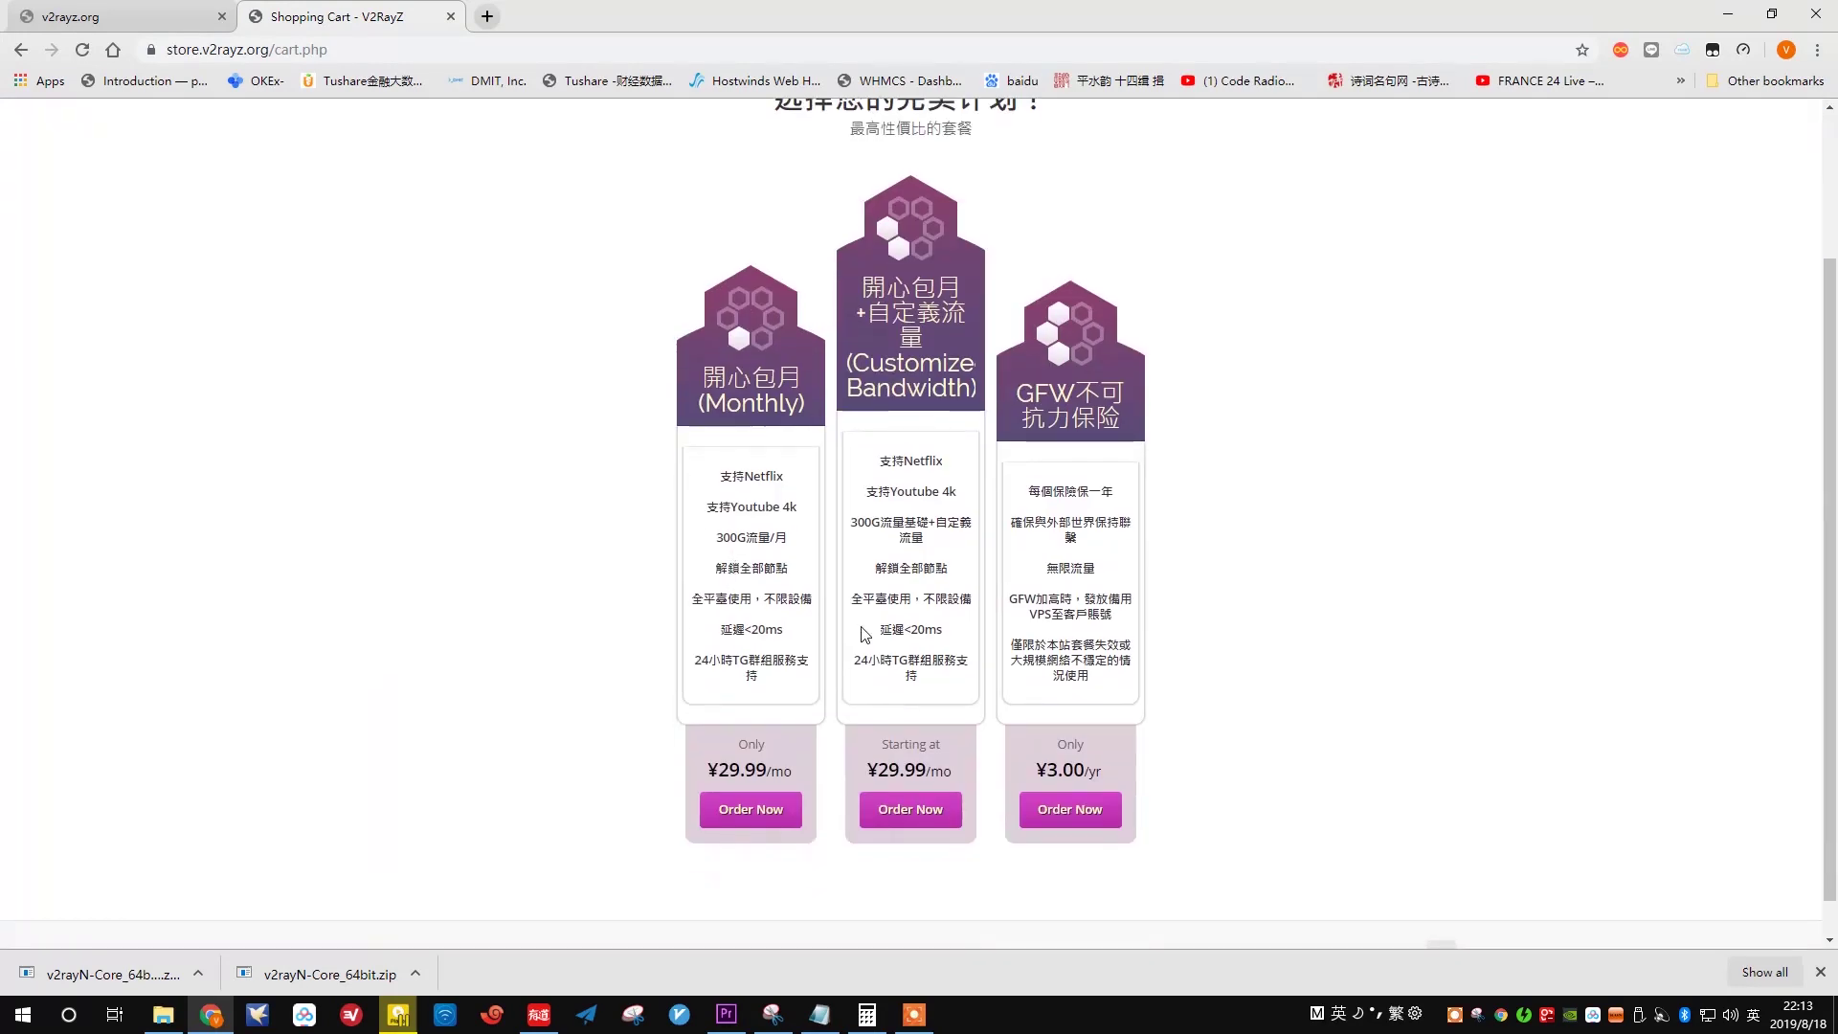
{"action": "scroll", "coordinate": [479, 411], "scroll_direction": "up", "scroll_amount": 2}
{"action": "left_click", "coordinate": [410, 237]}
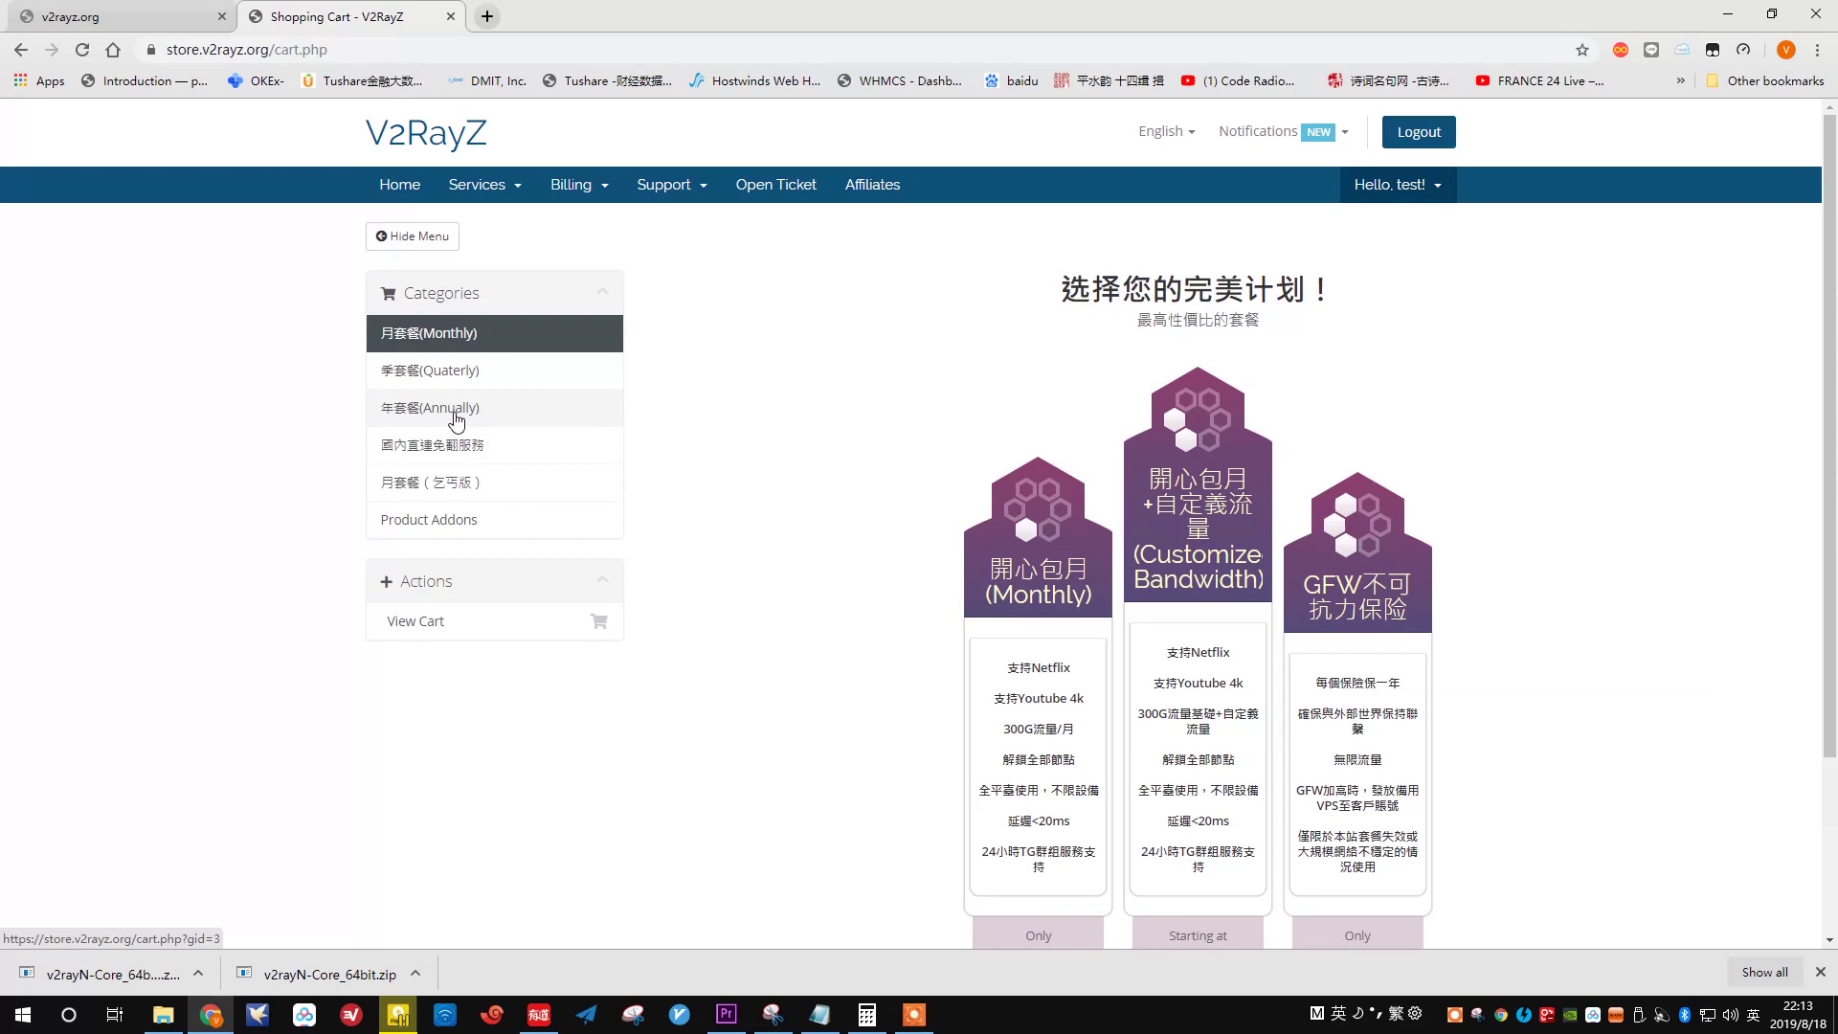
{"action": "left_click", "coordinate": [456, 415]}
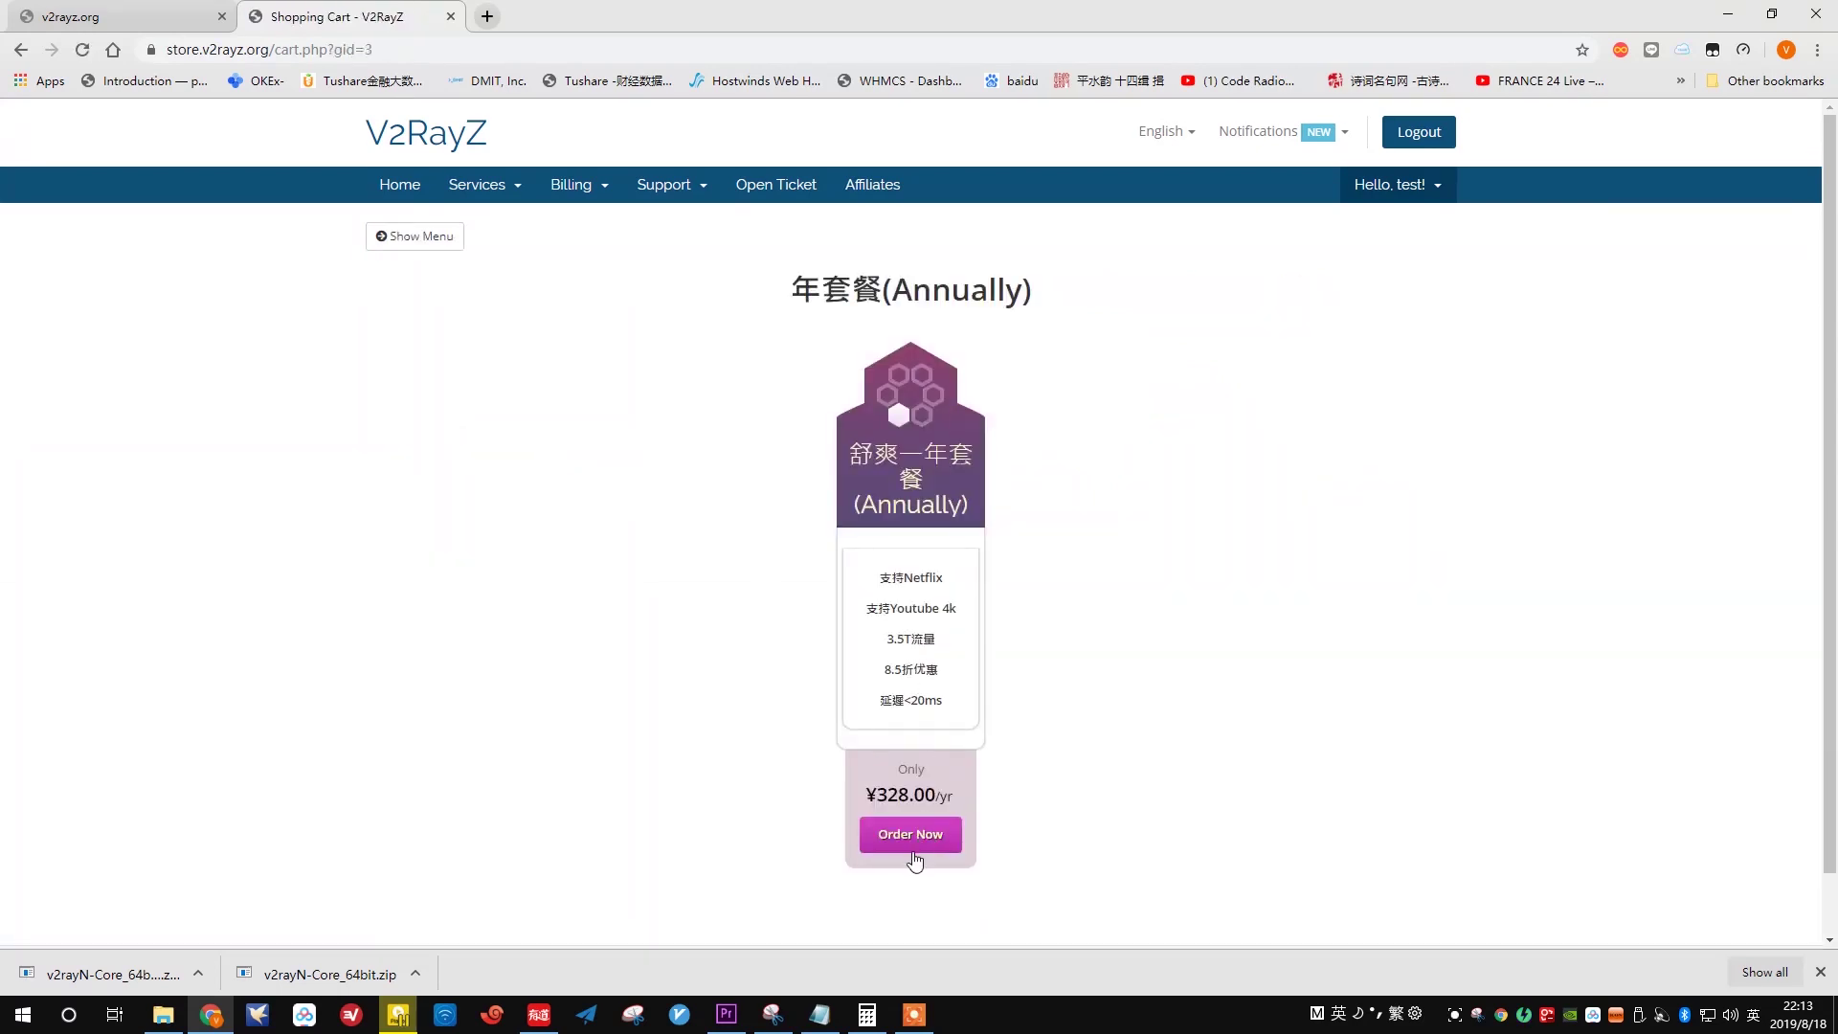
{"action": "left_click", "coordinate": [913, 835]}
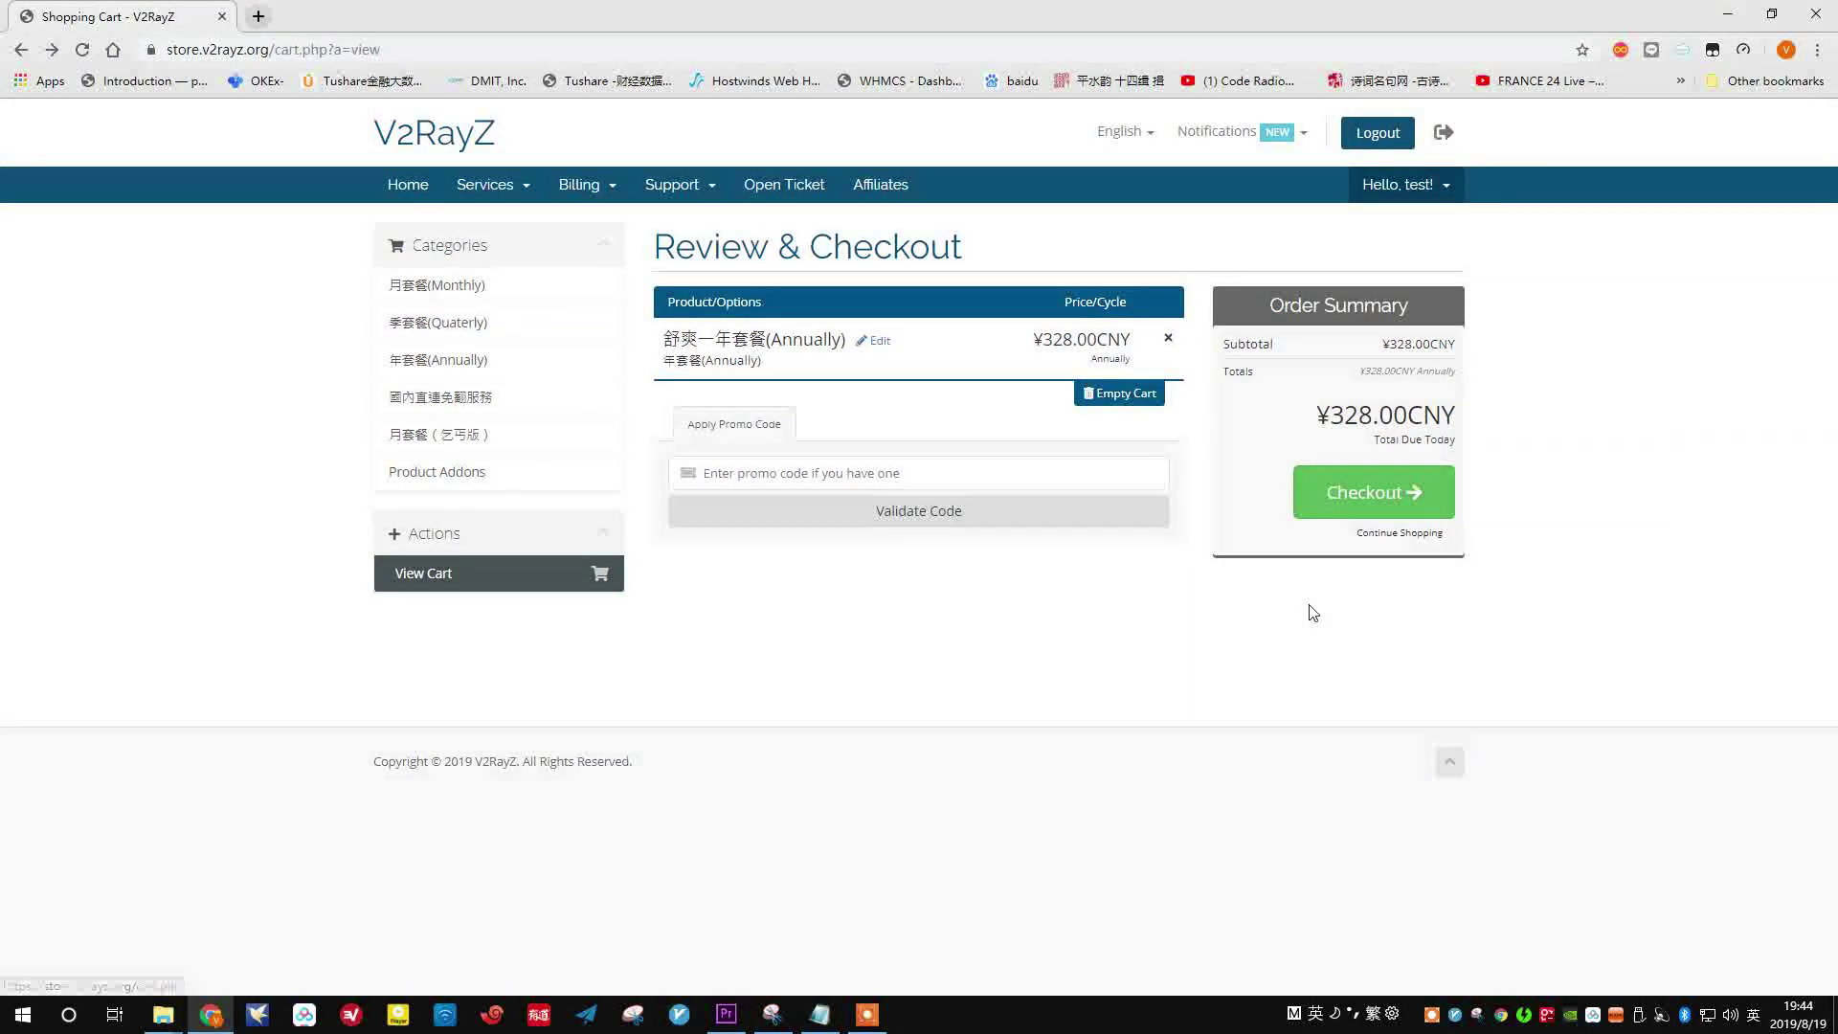
Step: Check out with 'Do not apply any credit' and Alipay, completing the ¥328.00 order
{"action": "left_click", "coordinate": [1375, 492]}
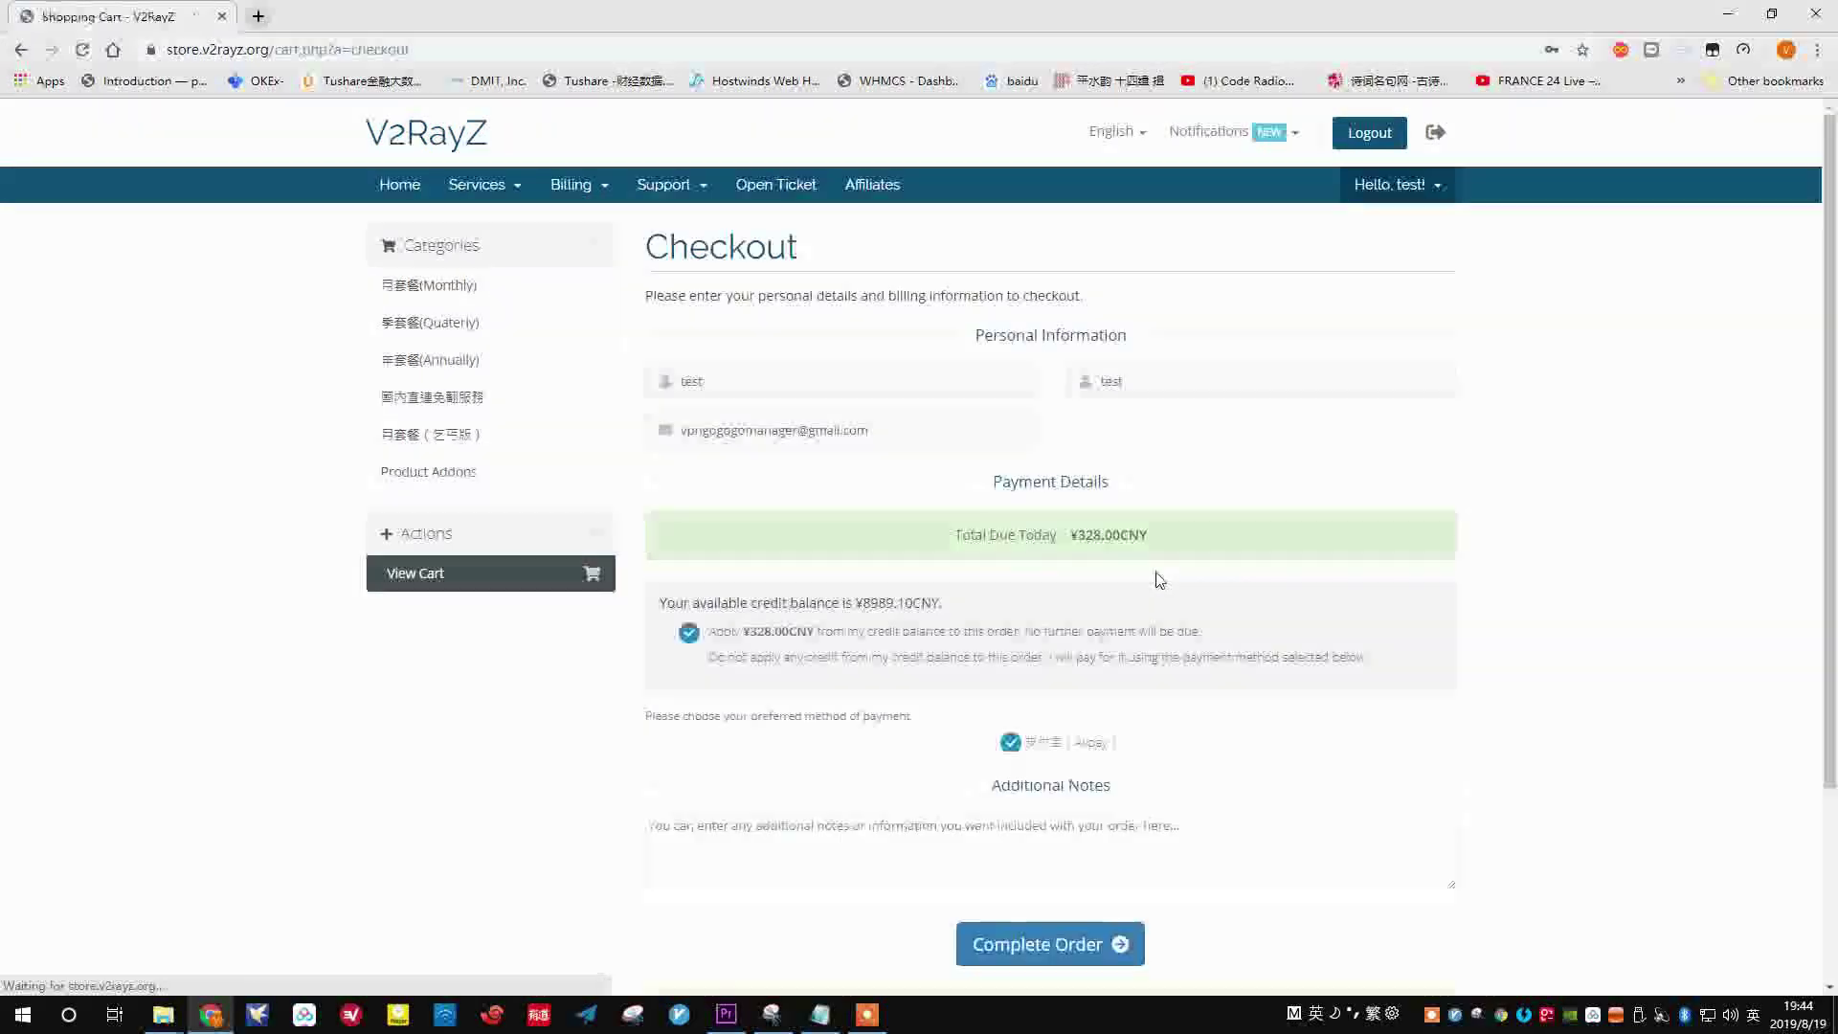
{"action": "left_click", "coordinate": [753, 662]}
{"action": "scroll", "coordinate": [1012, 757], "scroll_direction": "down", "scroll_amount": 1}
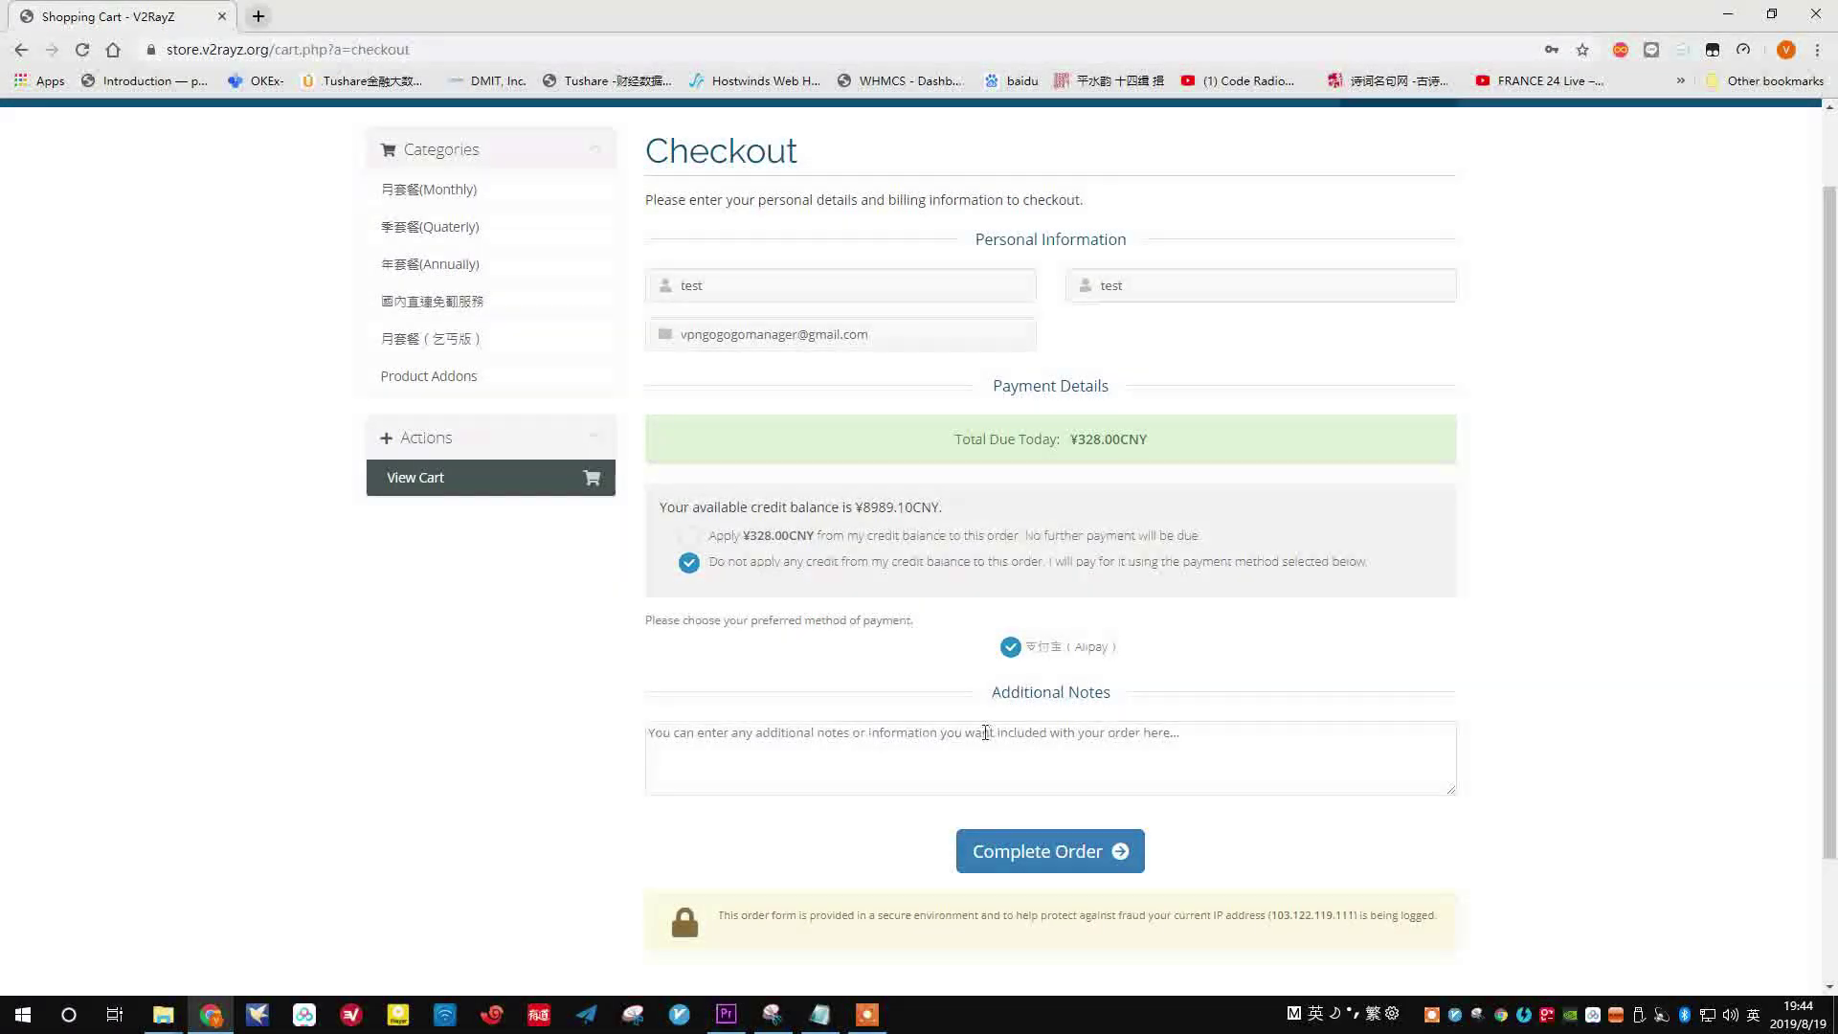
{"action": "left_click", "coordinate": [1047, 844]}
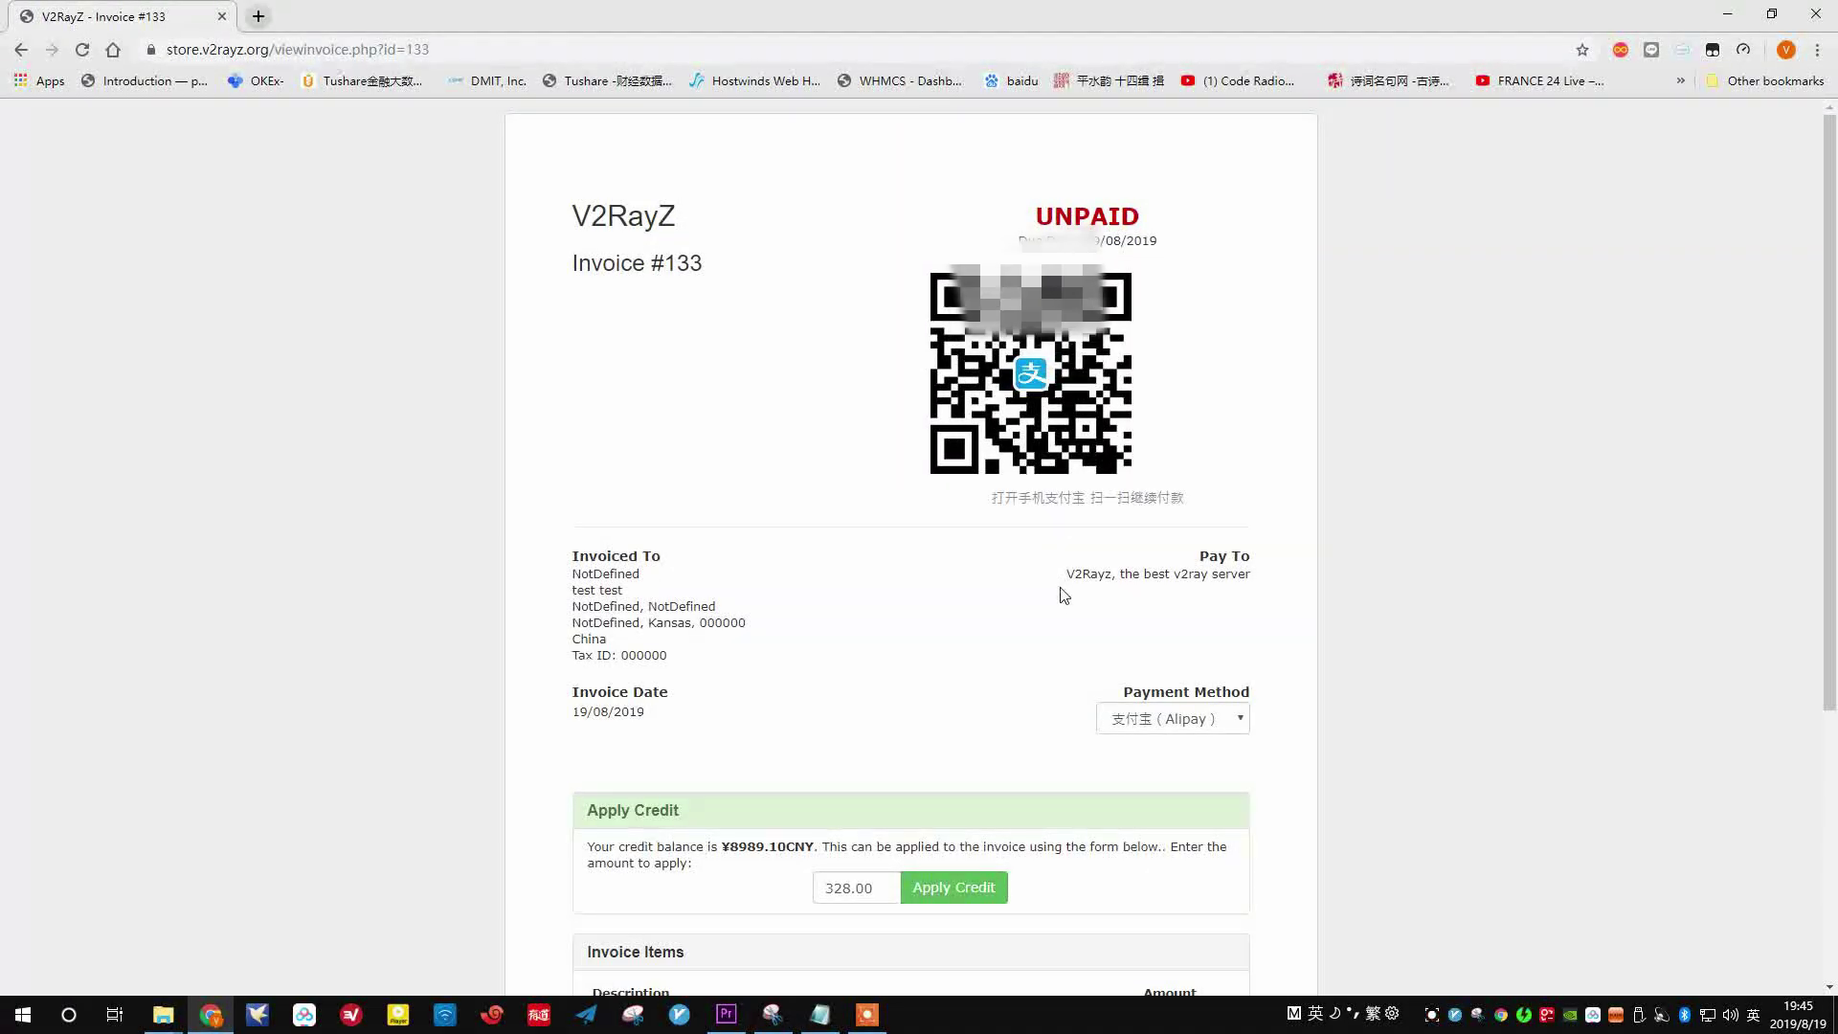
Step: Leave Invoice #133 for the Client Area and open Services > My Services
{"action": "scroll", "coordinate": [1062, 595], "scroll_direction": "down", "scroll_amount": 1}
{"action": "scroll", "coordinate": [1044, 618], "scroll_direction": "down", "scroll_amount": 2}
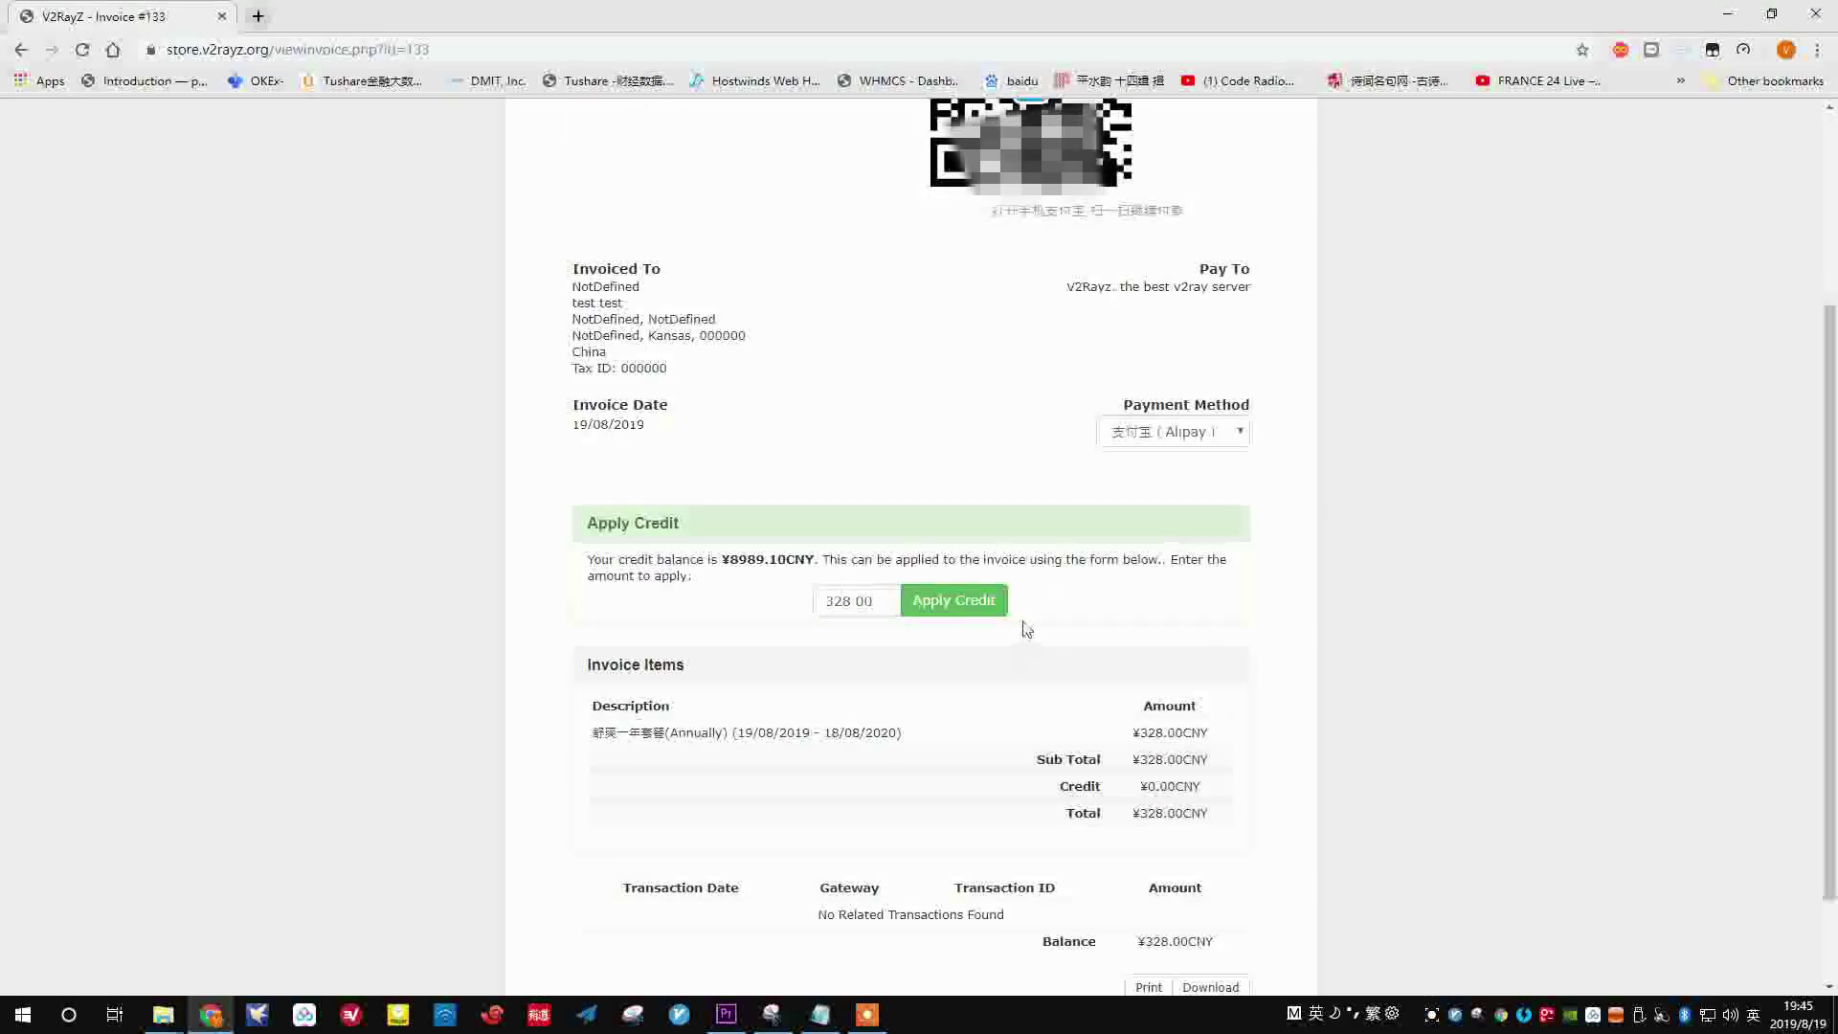
{"action": "scroll", "coordinate": [1029, 623], "scroll_direction": "up", "scroll_amount": 3}
{"action": "scroll", "coordinate": [1033, 633], "scroll_direction": "down", "scroll_amount": 4}
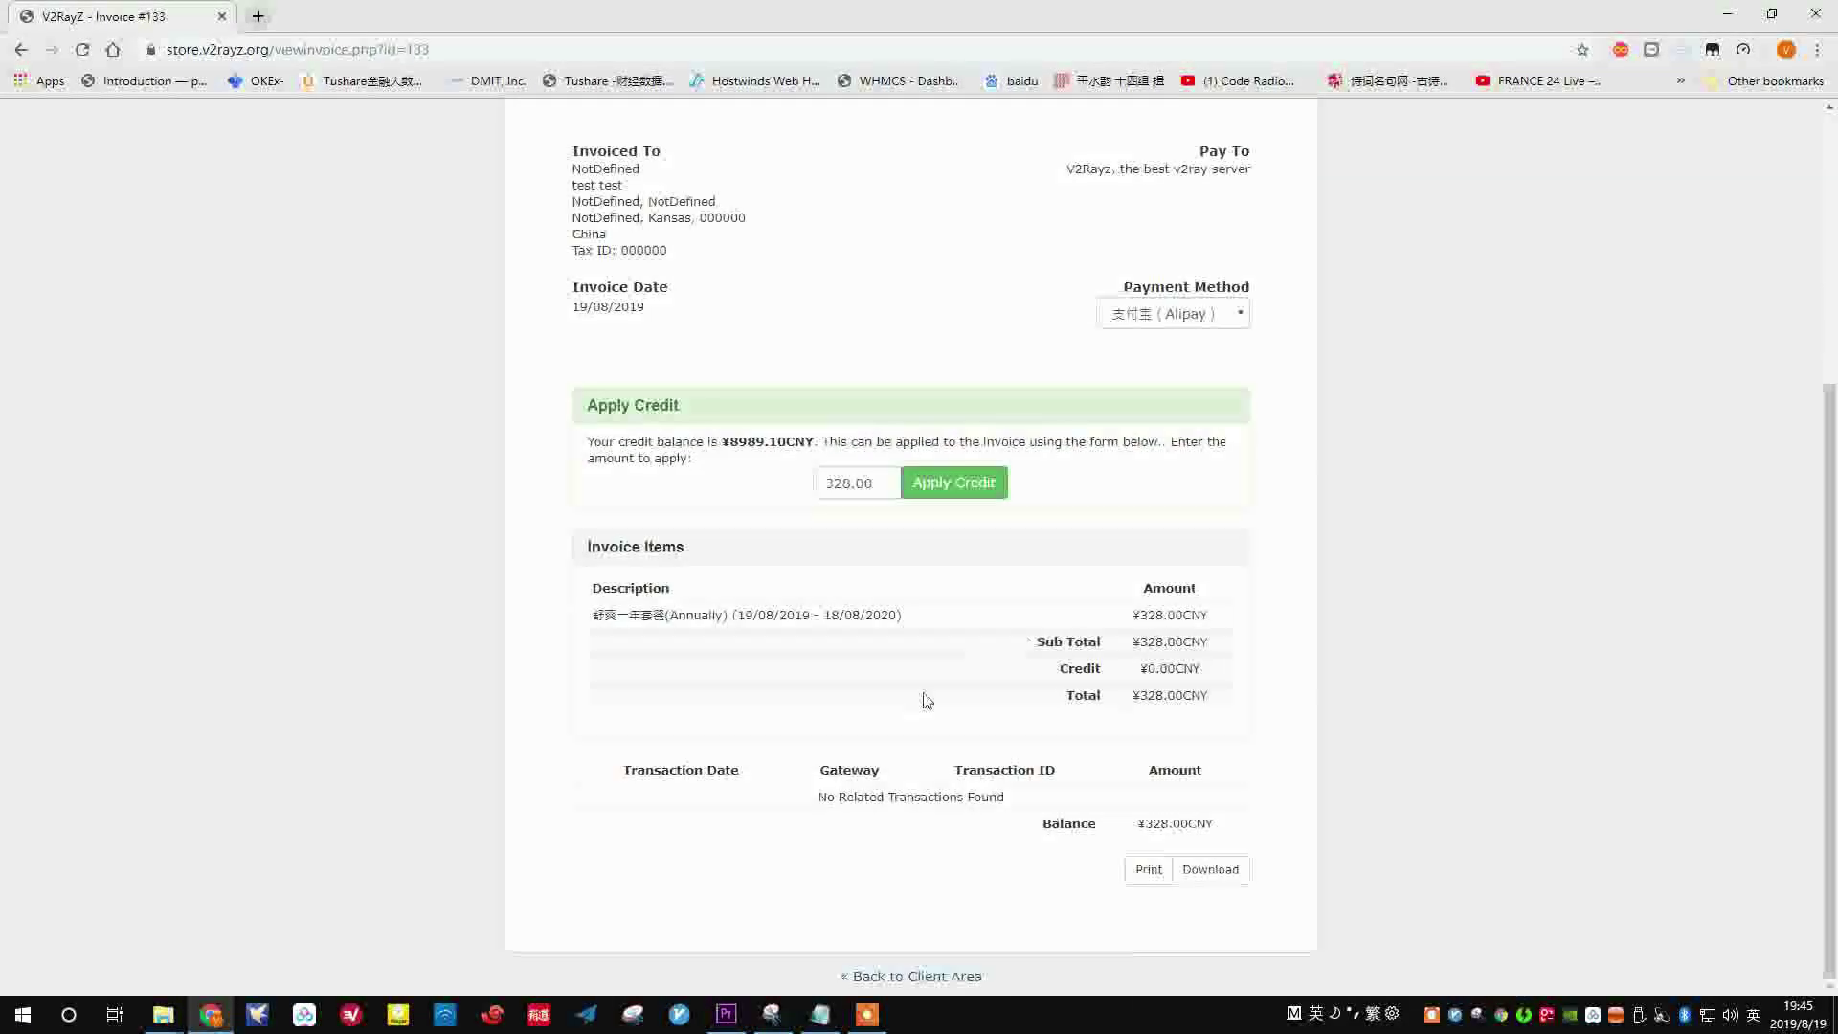
{"action": "left_click", "coordinate": [885, 977]}
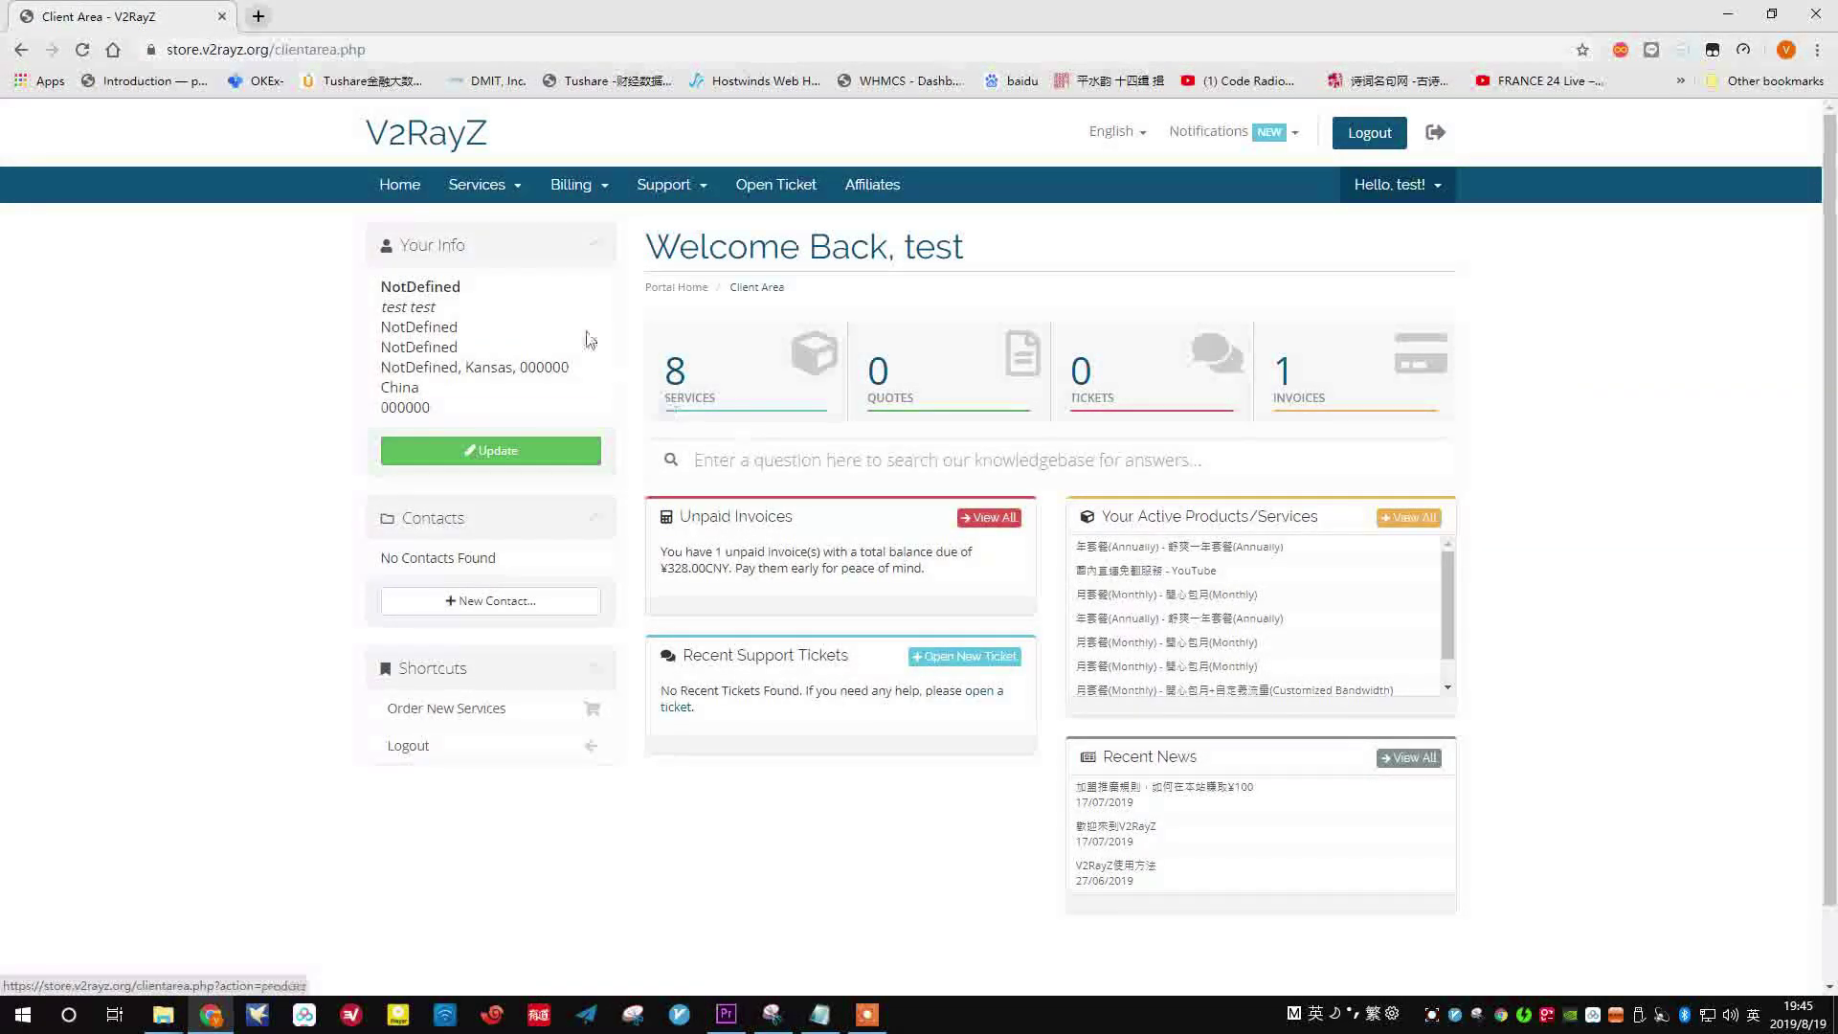
{"action": "left_click", "coordinate": [488, 189]}
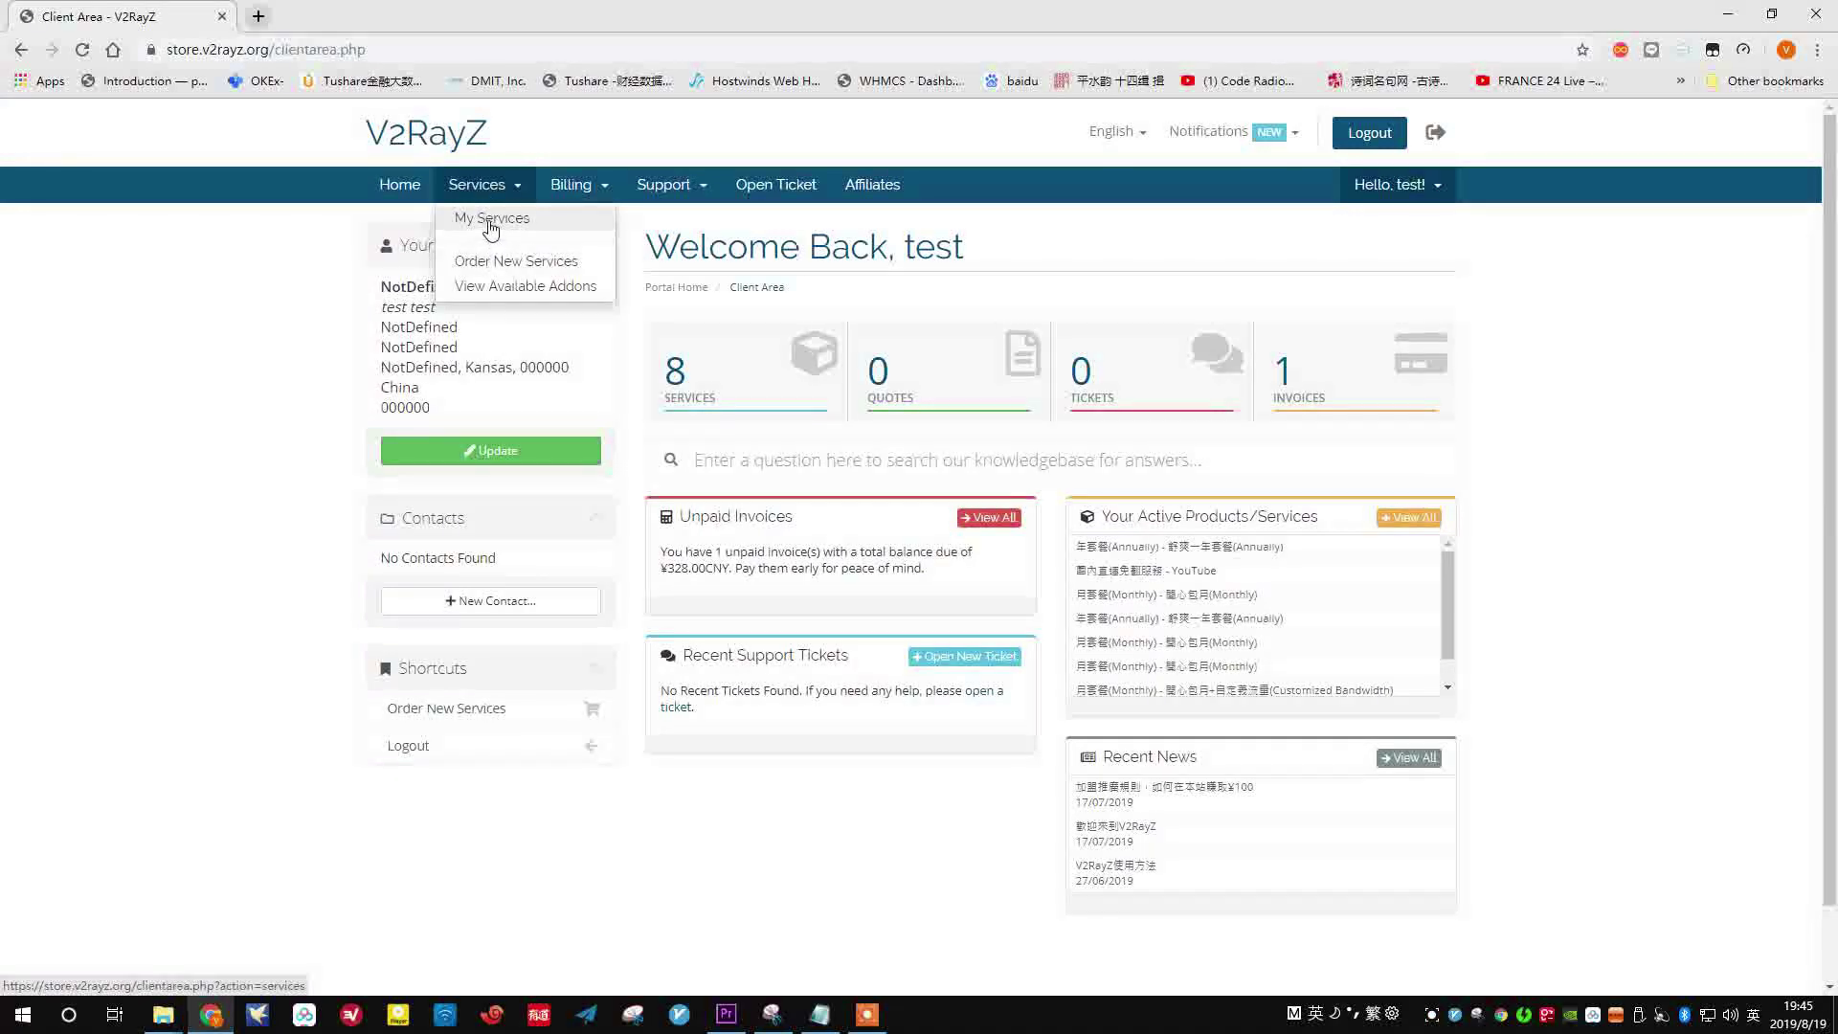
{"action": "left_click", "coordinate": [490, 224]}
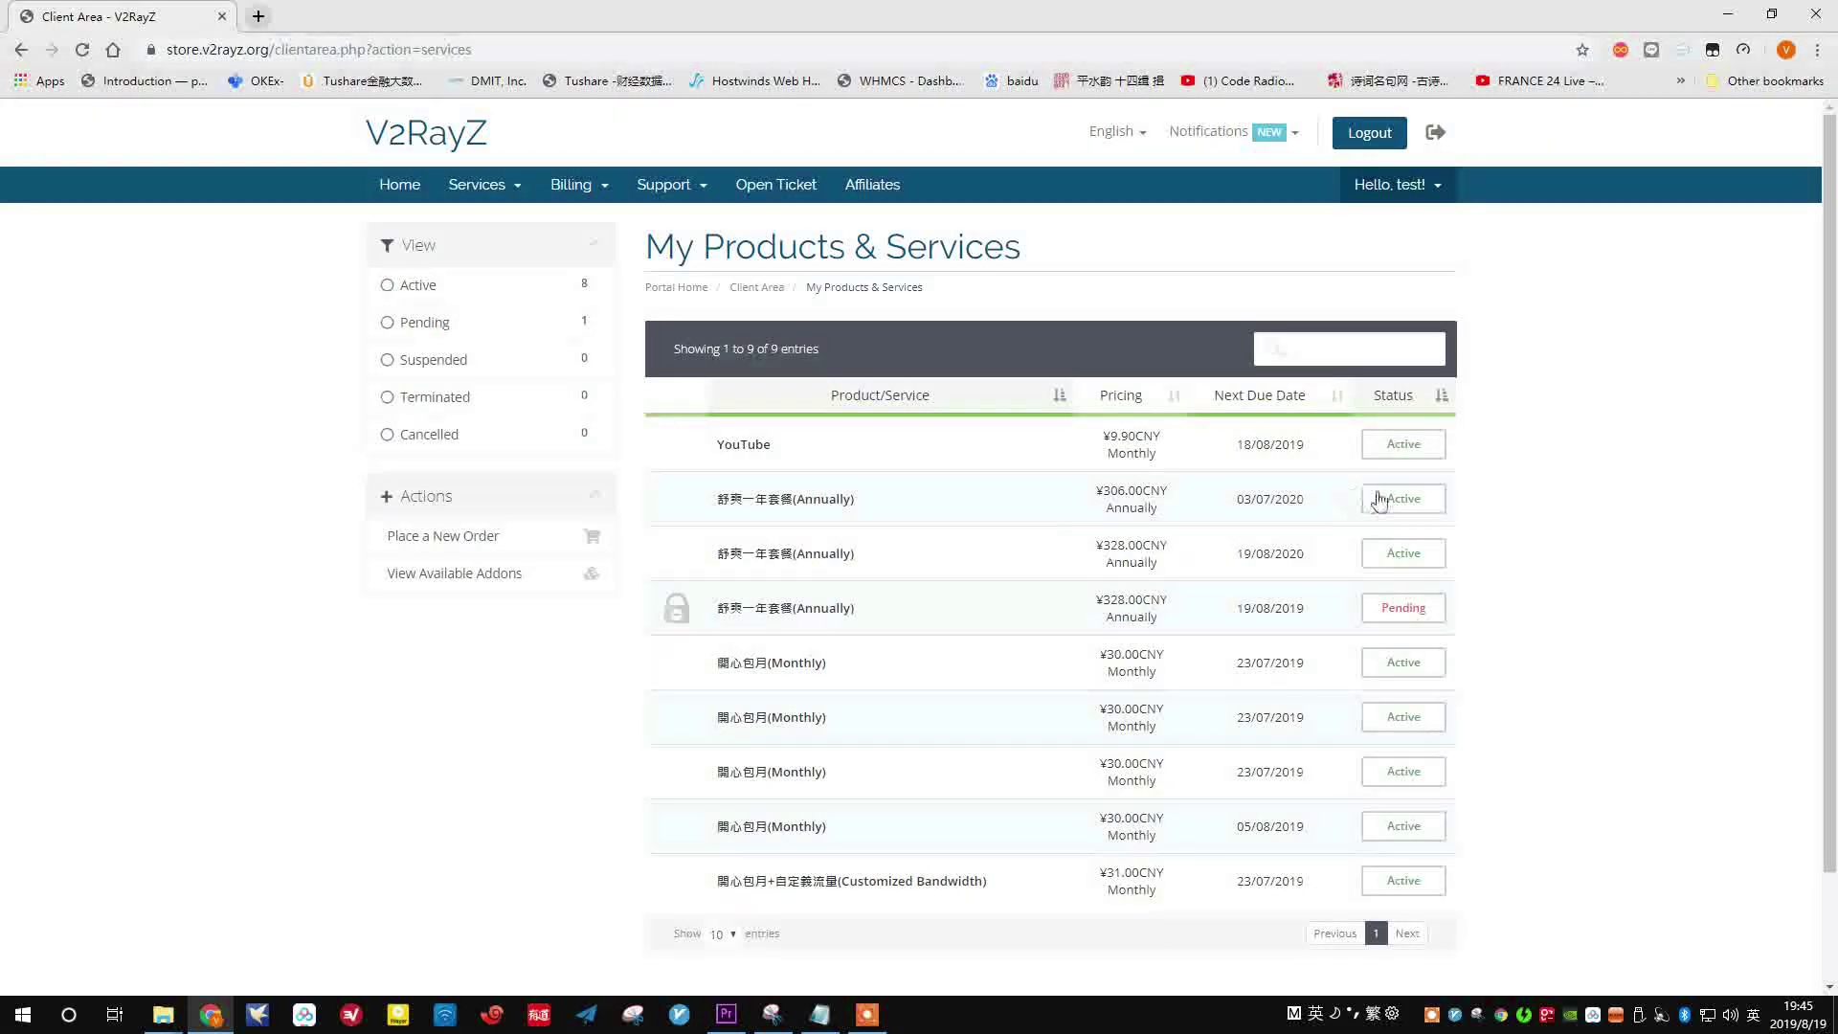
Step: From the ¥306.00CNY annual plan's ROUTES table, copy the U.S.(PolarBear) route's URL for v2rayN
{"action": "left_click", "coordinate": [1378, 499]}
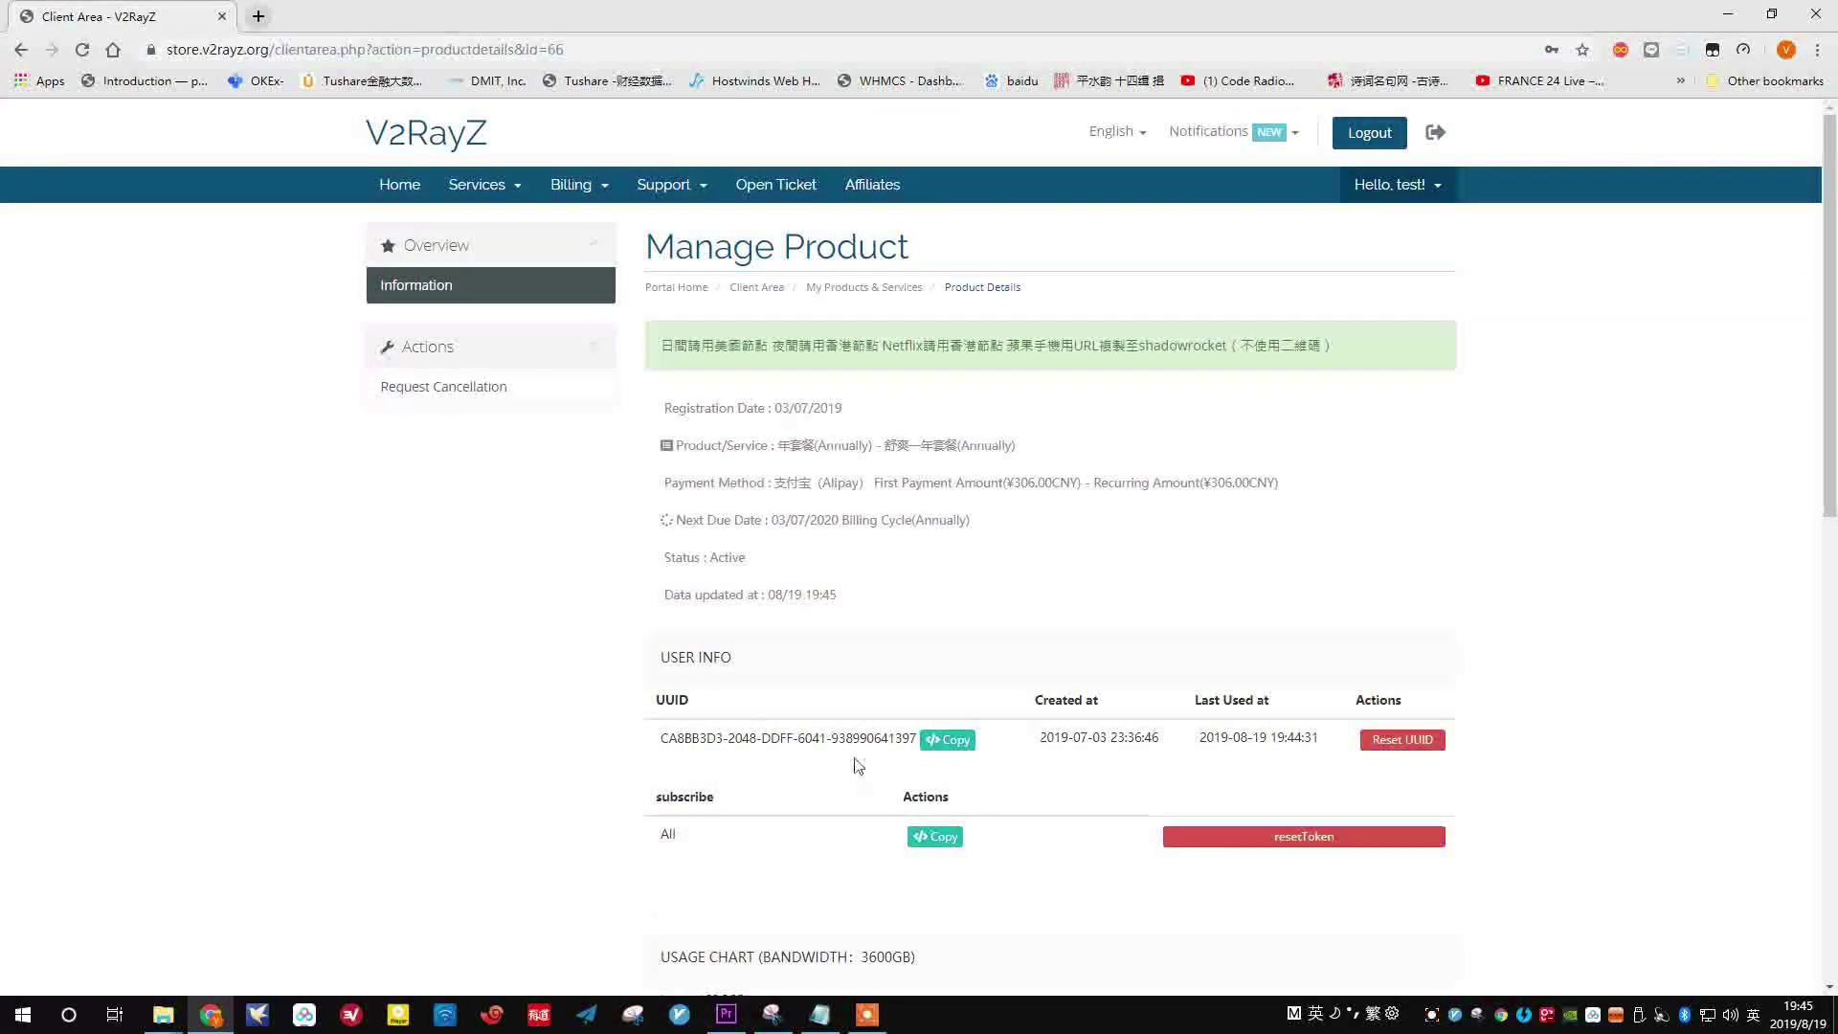
{"action": "scroll", "coordinate": [858, 765], "scroll_direction": "down", "scroll_amount": 8}
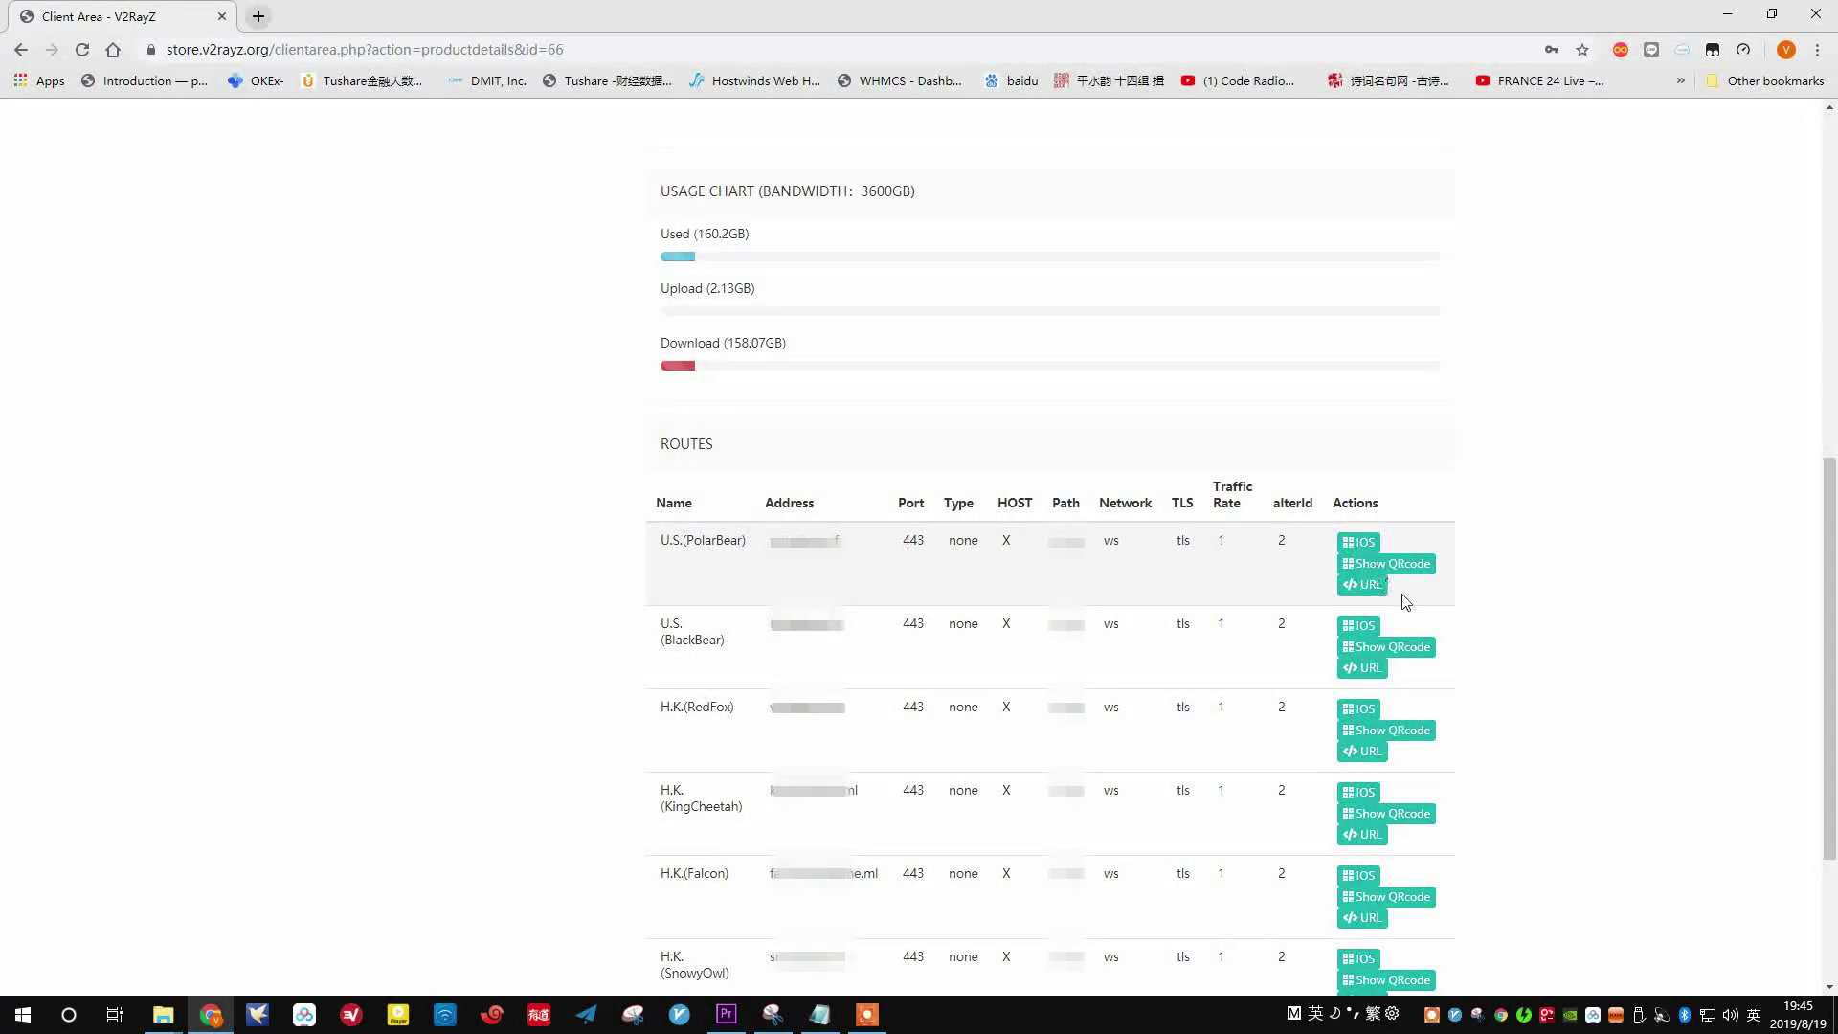
{"action": "left_click", "coordinate": [1376, 587]}
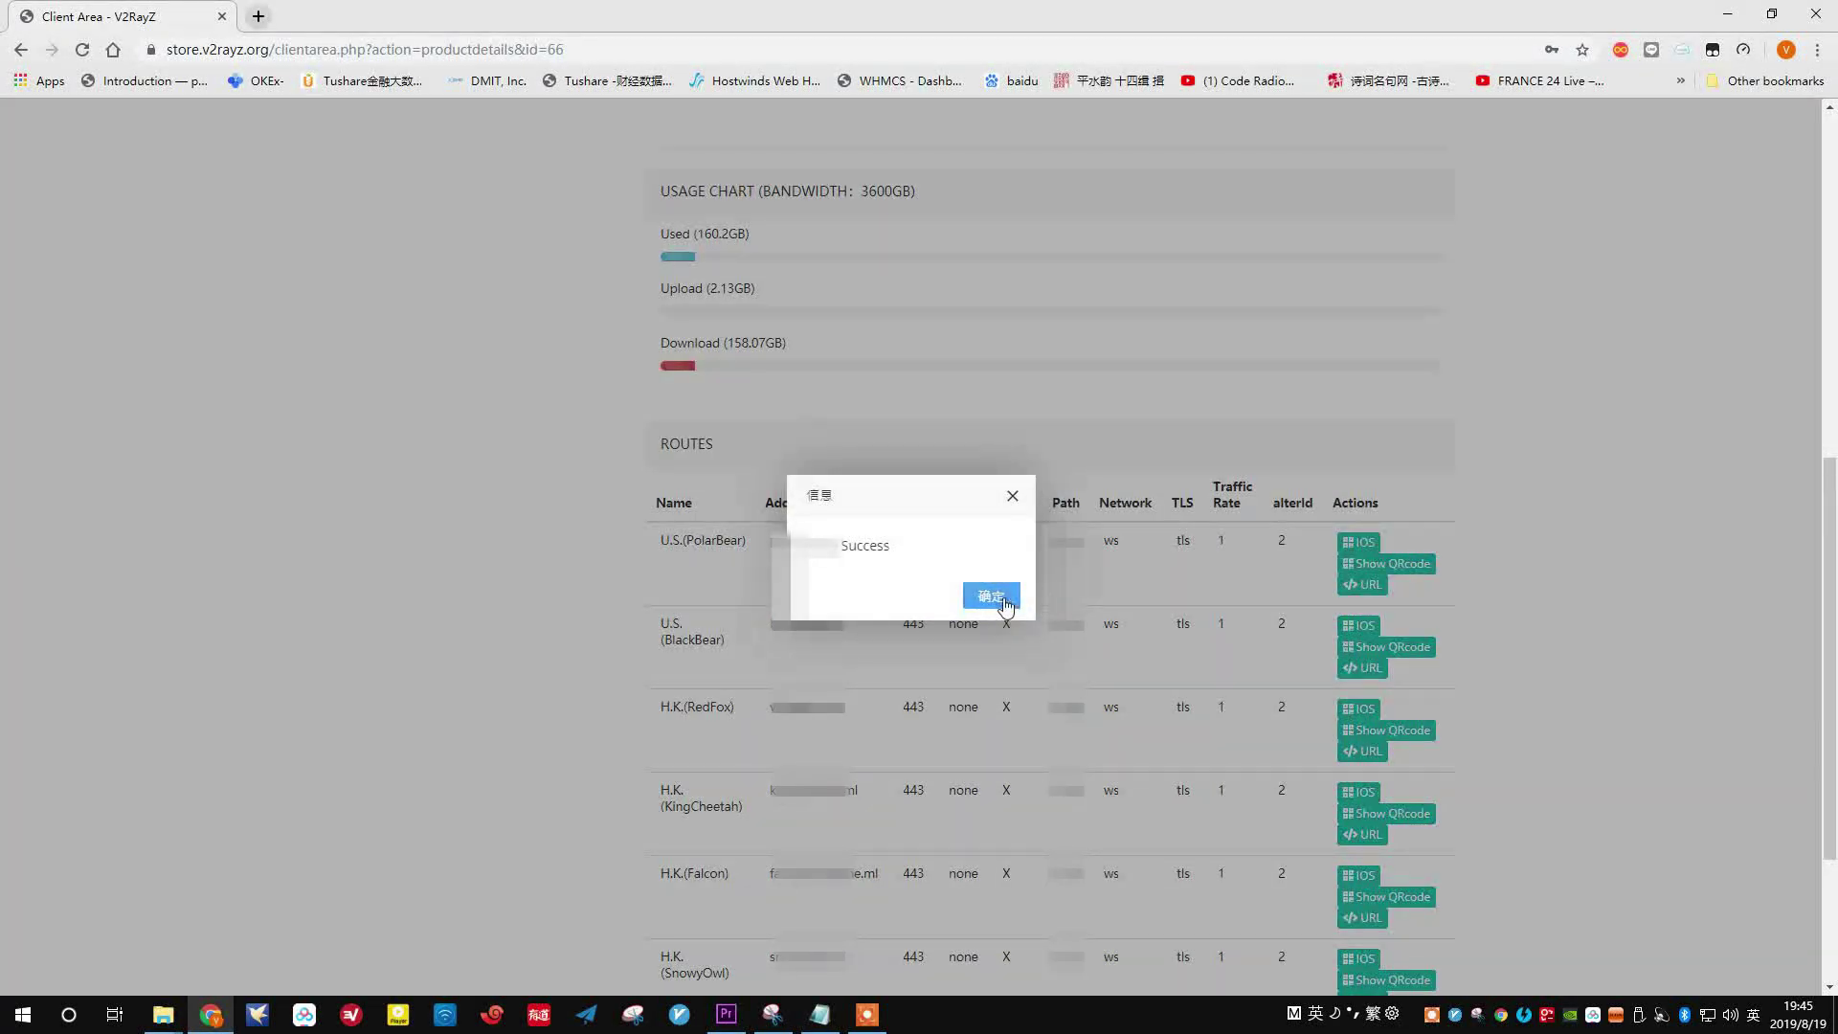
{"action": "left_click", "coordinate": [991, 595]}
{"action": "left_click", "coordinate": [678, 1014]}
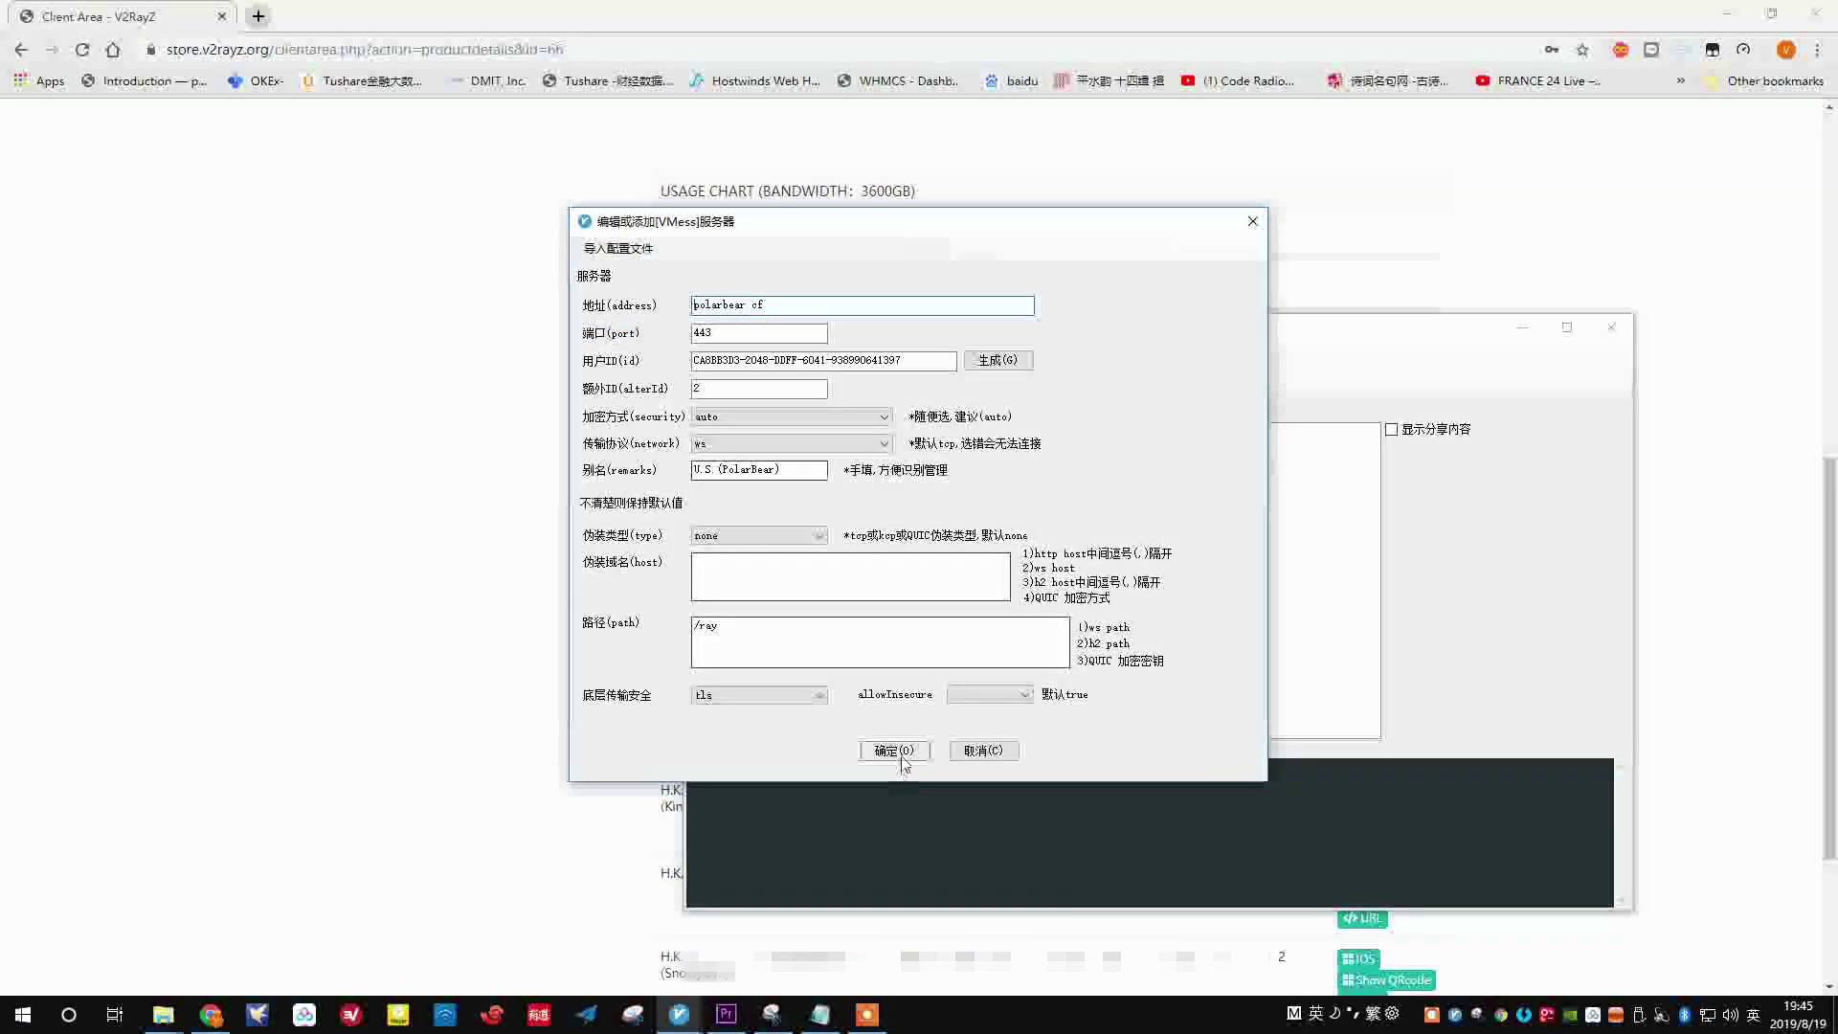
Step: Save the imported PolarBear VMess server (polarbear.cf, 443, ws, /ray, tls) to the list
{"action": "left_click", "coordinate": [900, 750]}
{"action": "left_click", "coordinate": [591, 598]}
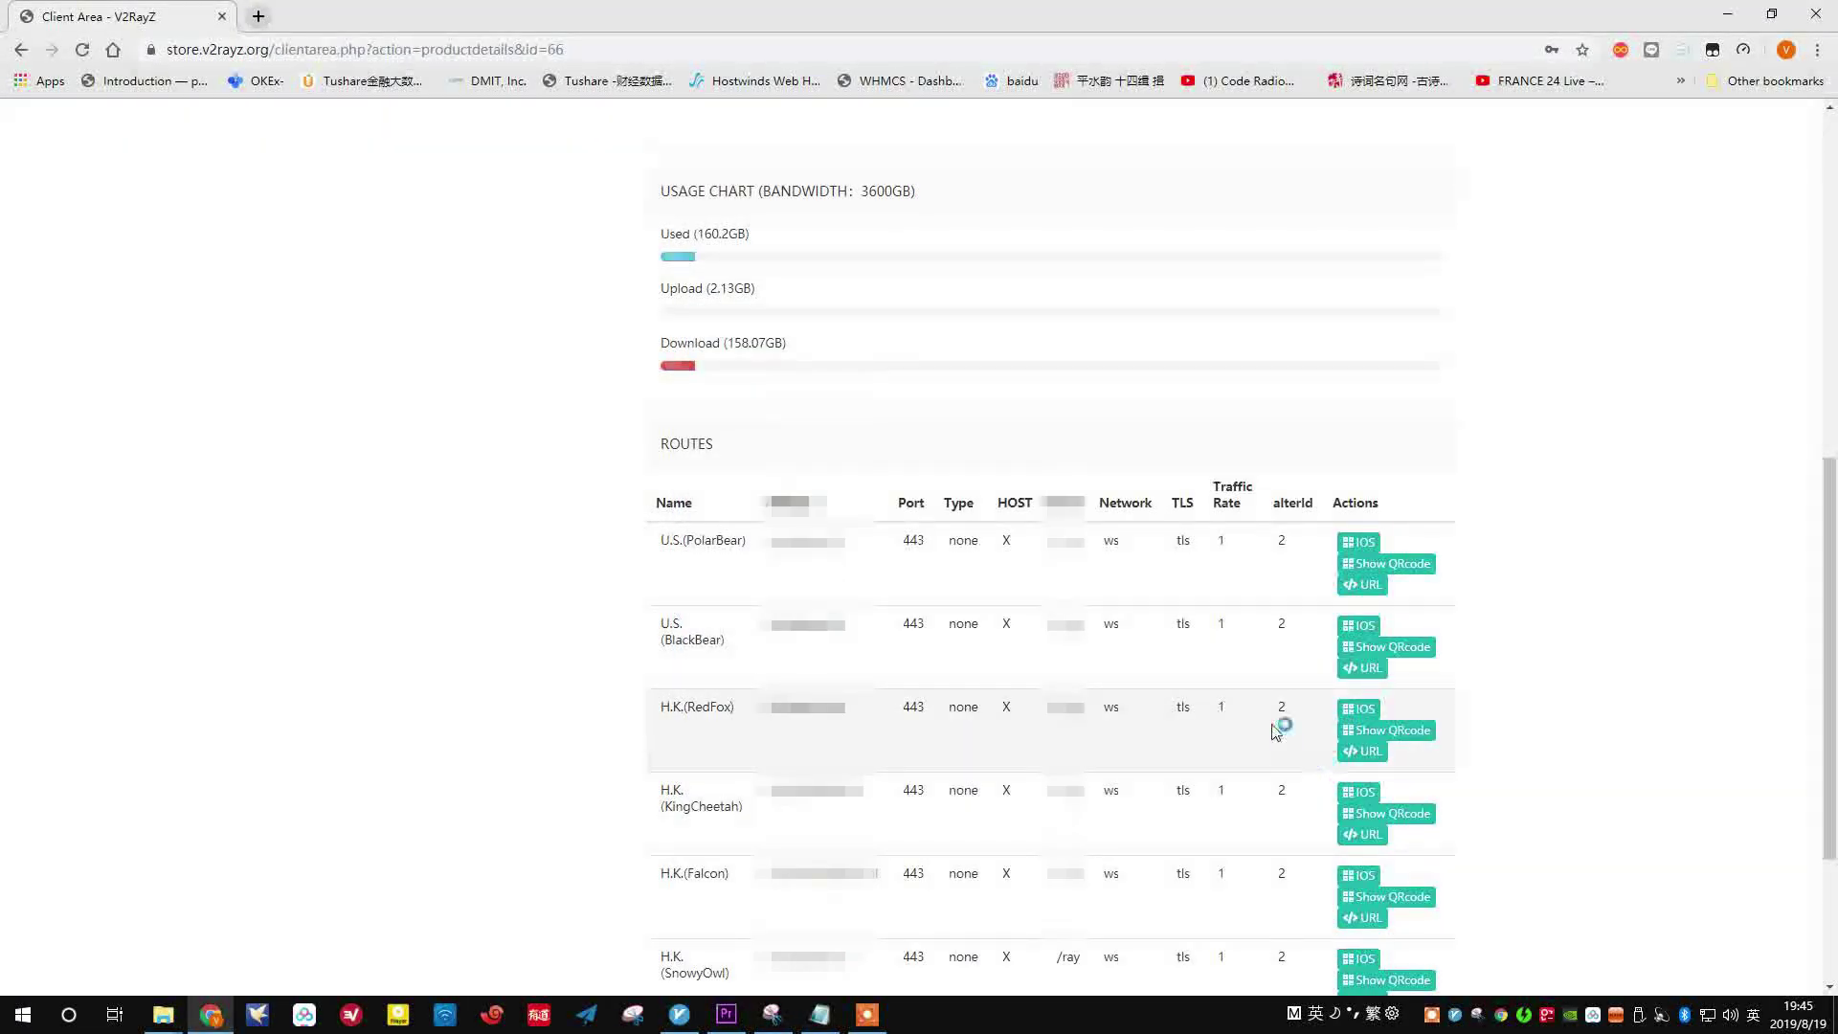
{"action": "scroll", "coordinate": [1283, 689], "scroll_direction": "down", "scroll_amount": 1}
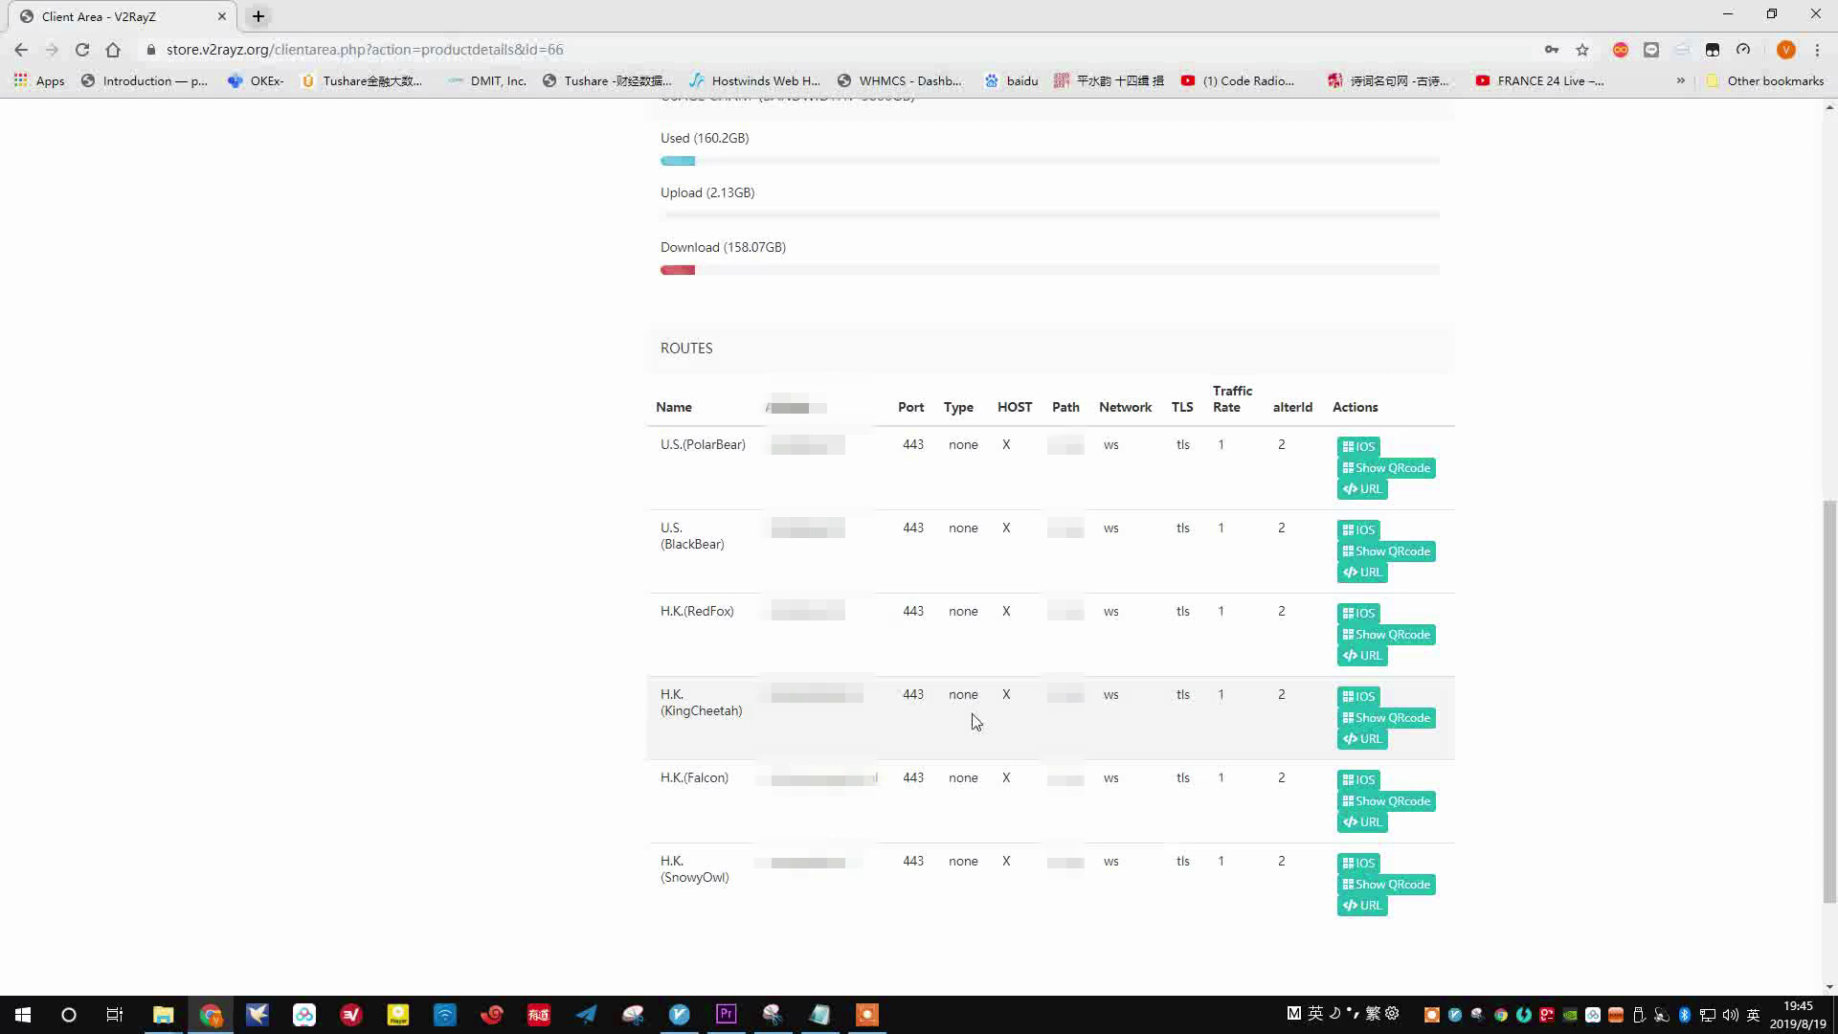
{"action": "scroll", "coordinate": [872, 698], "scroll_direction": "up", "scroll_amount": 1}
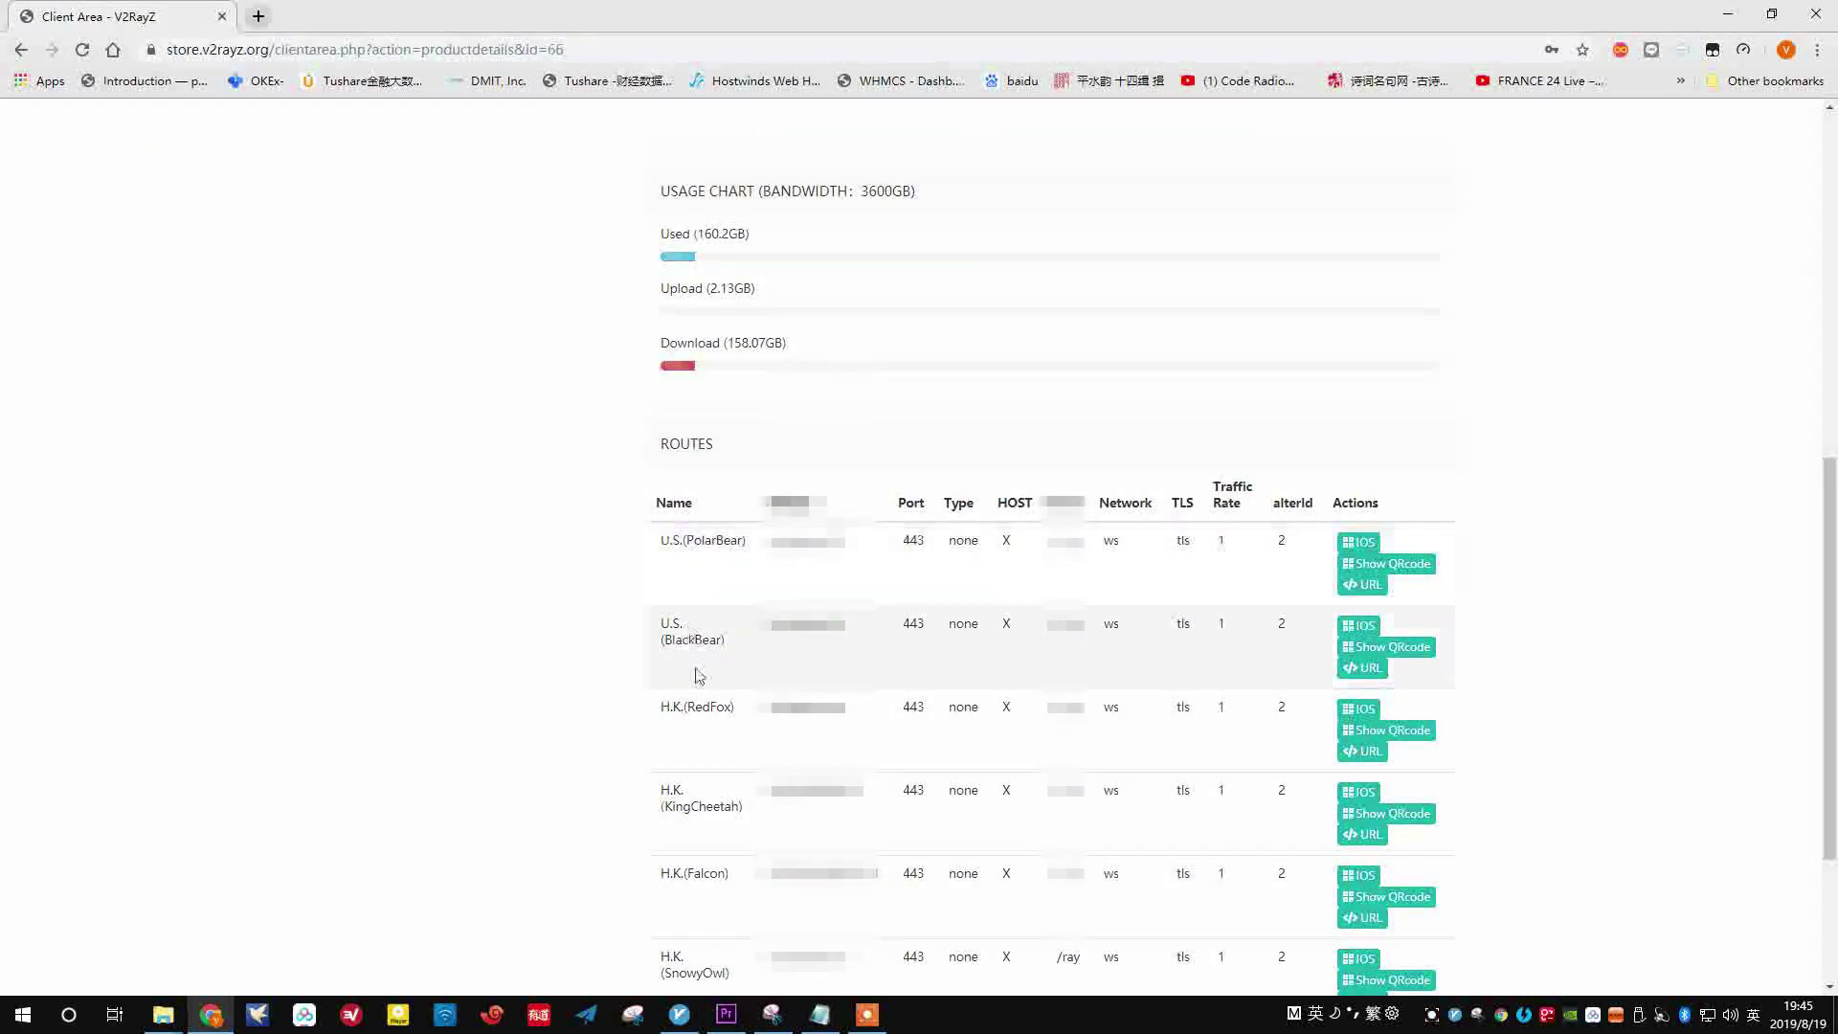
{"action": "scroll", "coordinate": [732, 734], "scroll_direction": "down", "scroll_amount": 1}
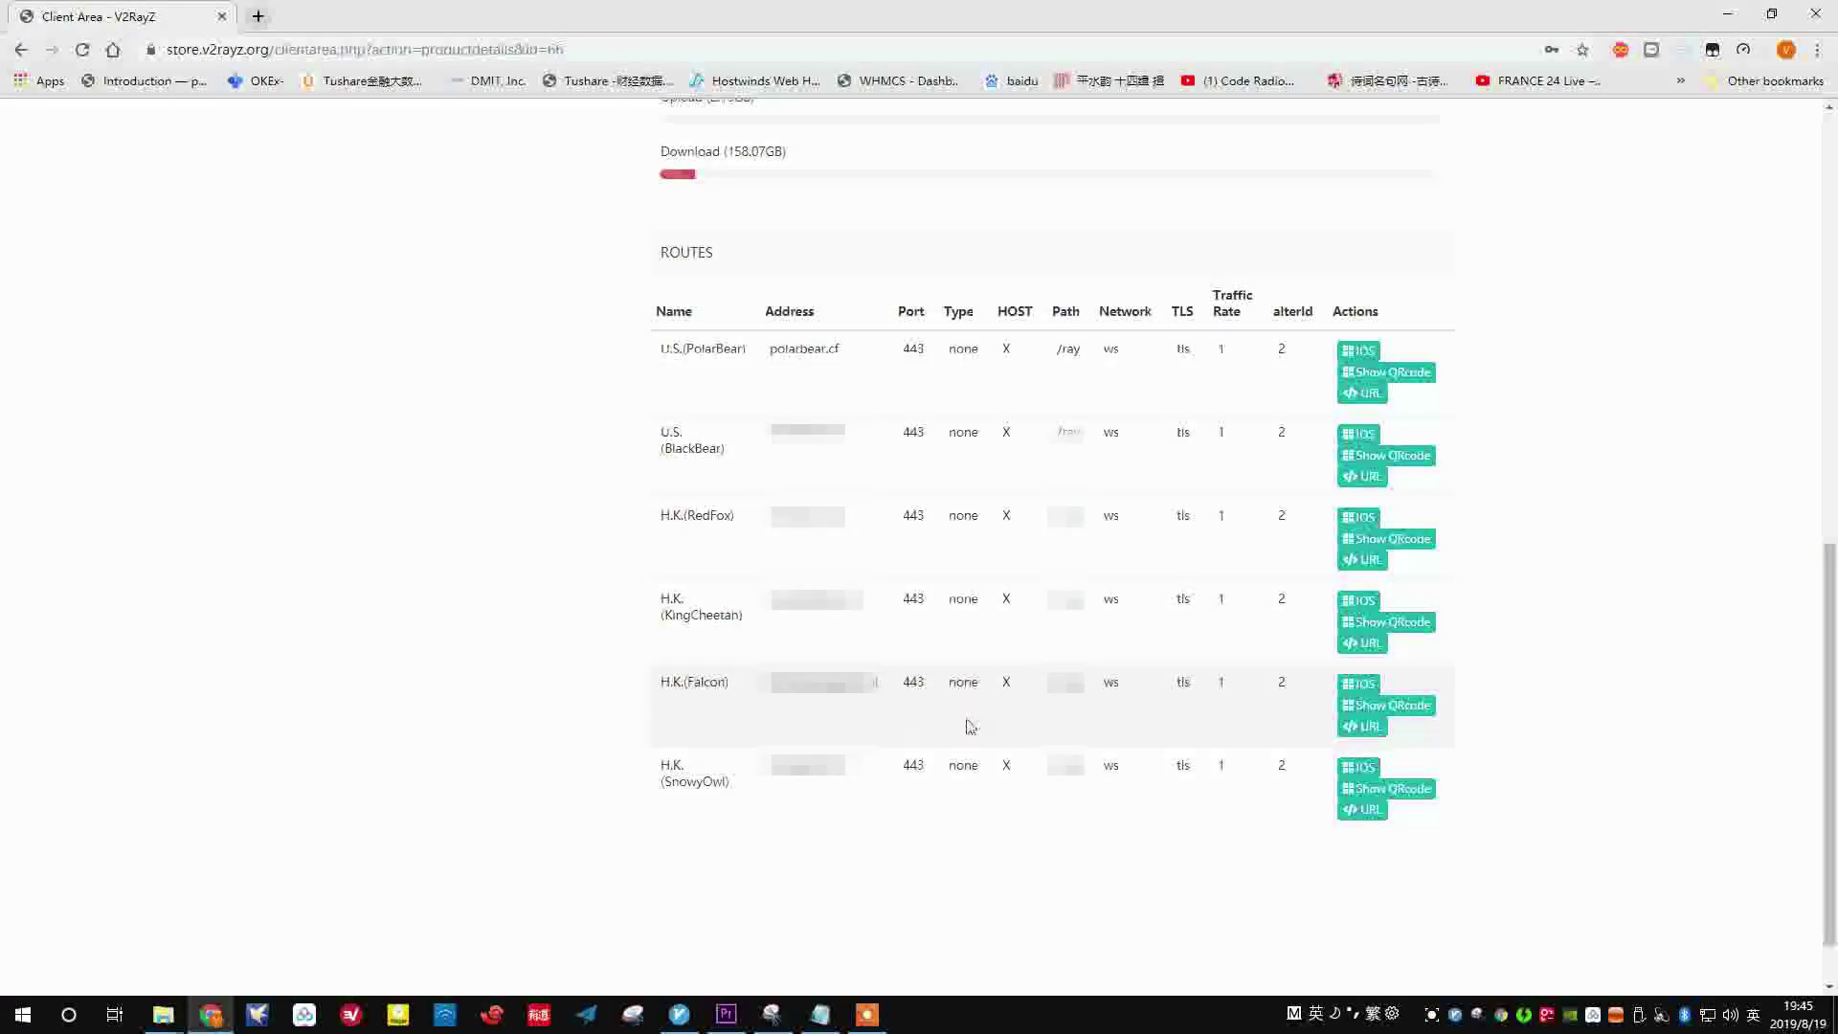
{"action": "scroll", "coordinate": [734, 590], "scroll_direction": "up", "scroll_amount": 1}
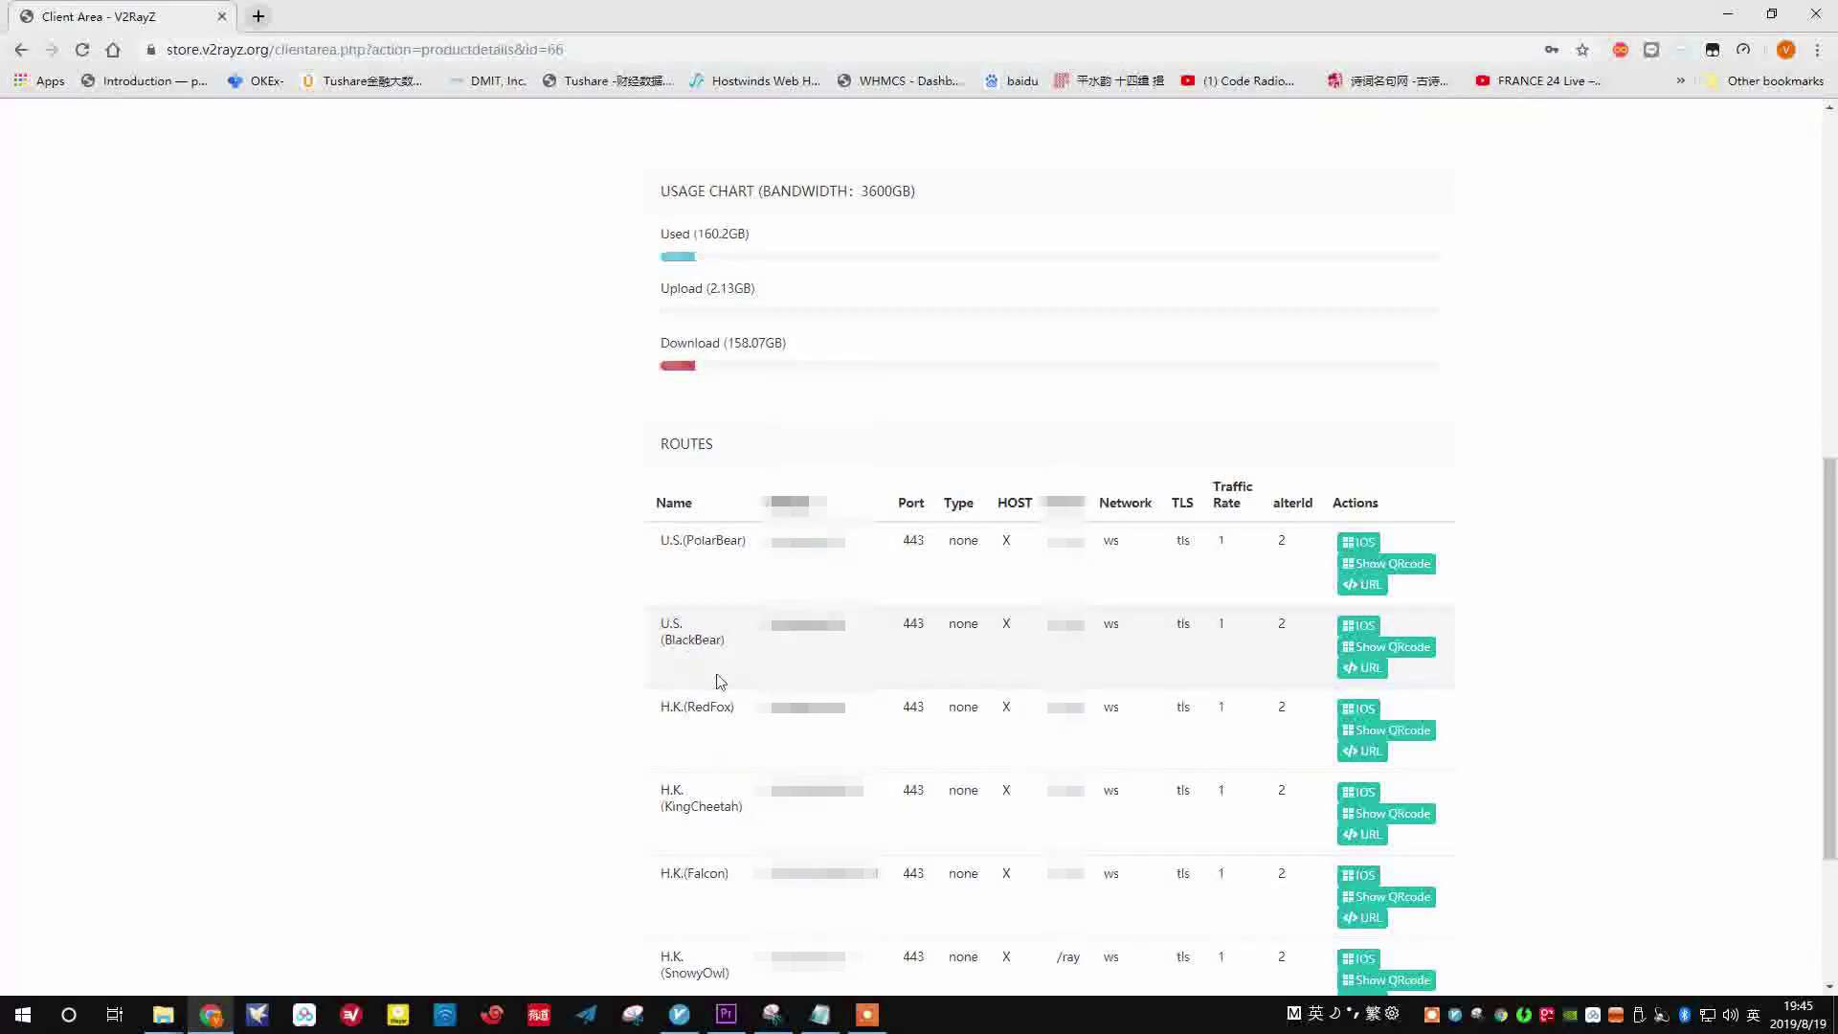
{"action": "scroll", "coordinate": [732, 814], "scroll_direction": "down", "scroll_amount": 1}
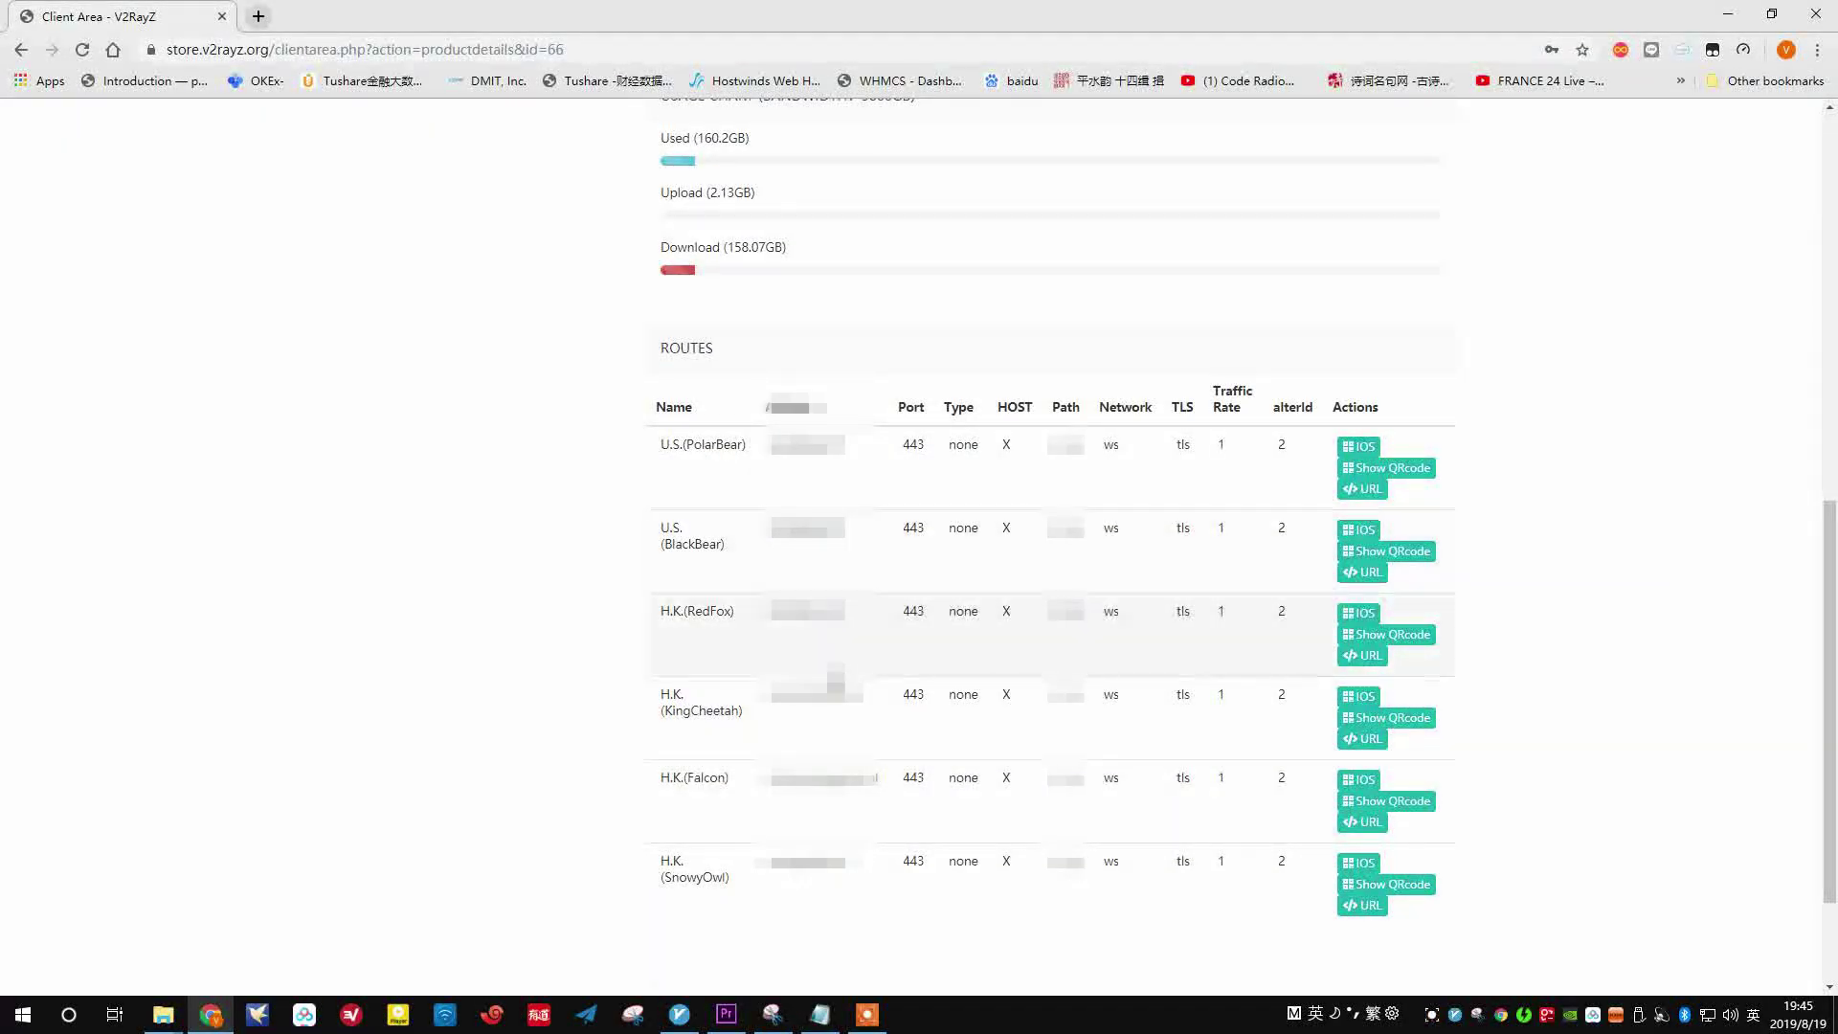
{"action": "scroll", "coordinate": [1015, 685], "scroll_direction": "up", "scroll_amount": 2}
{"action": "scroll", "coordinate": [1369, 446], "scroll_direction": "down", "scroll_amount": 2}
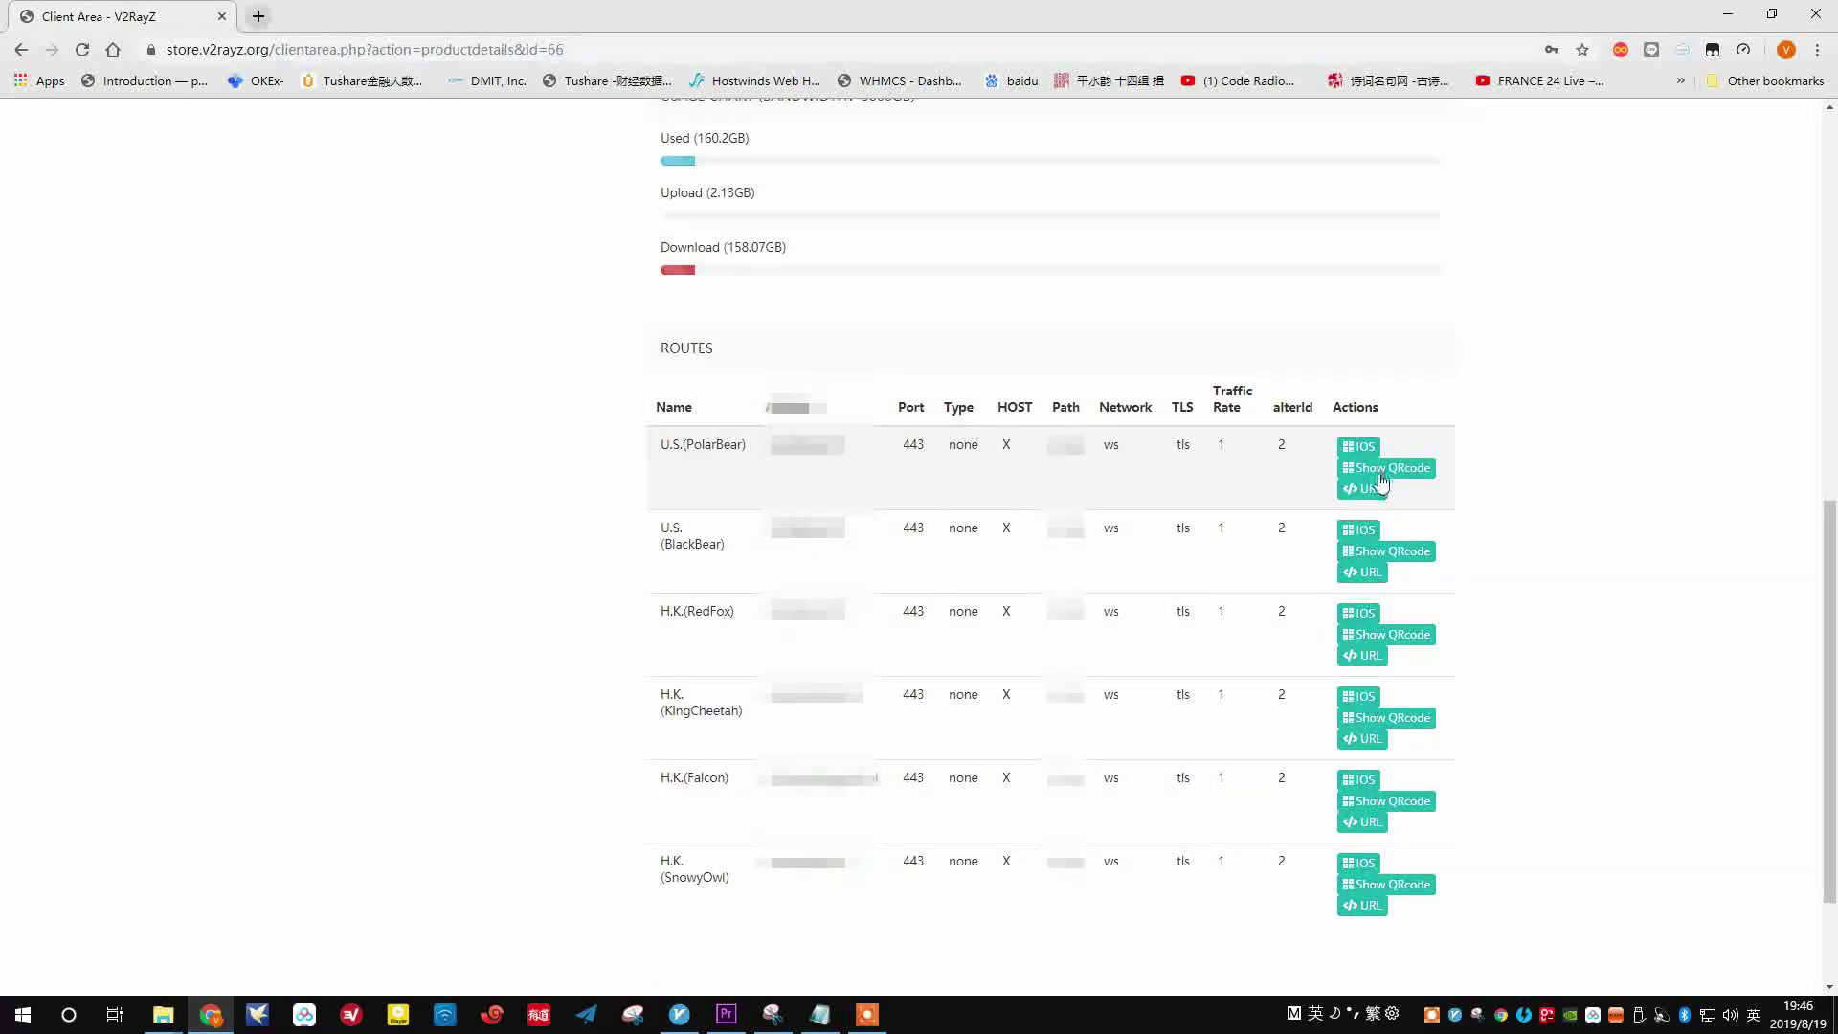
{"action": "left_click", "coordinate": [1380, 471]}
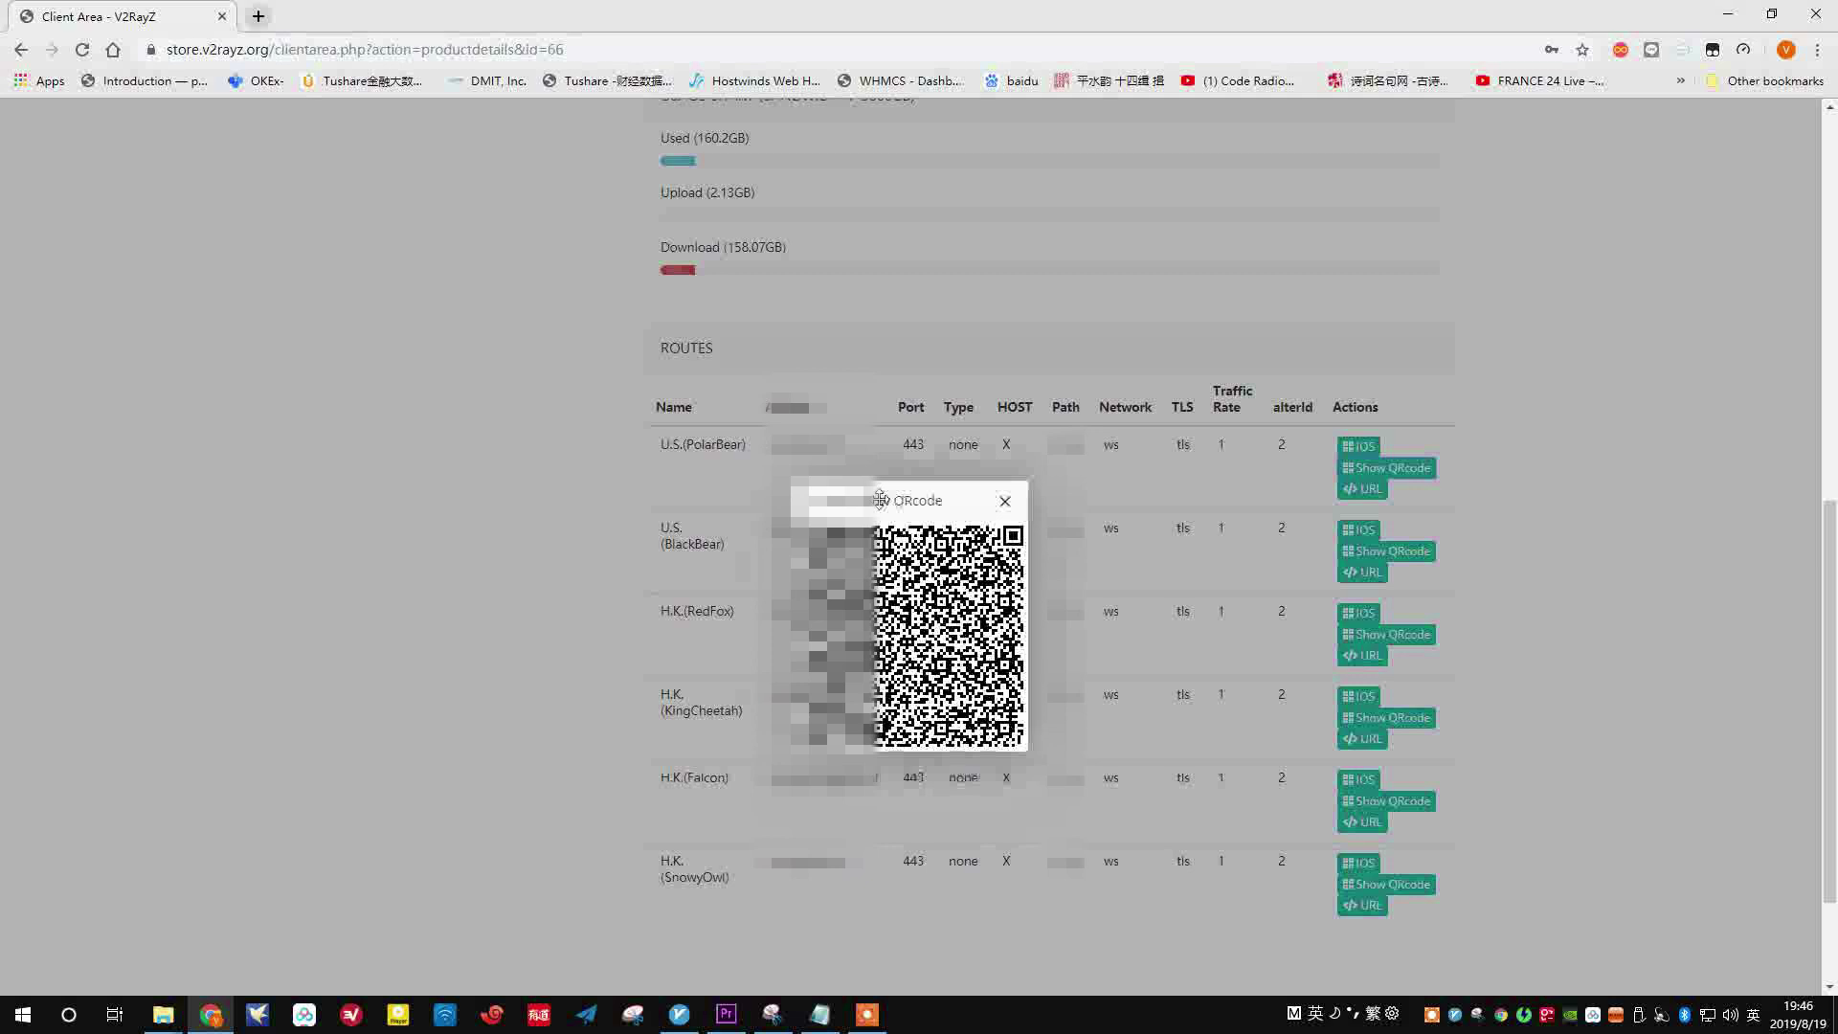
{"action": "left_click_drag", "start_coordinate": [880, 499], "coordinate": [863, 484]}
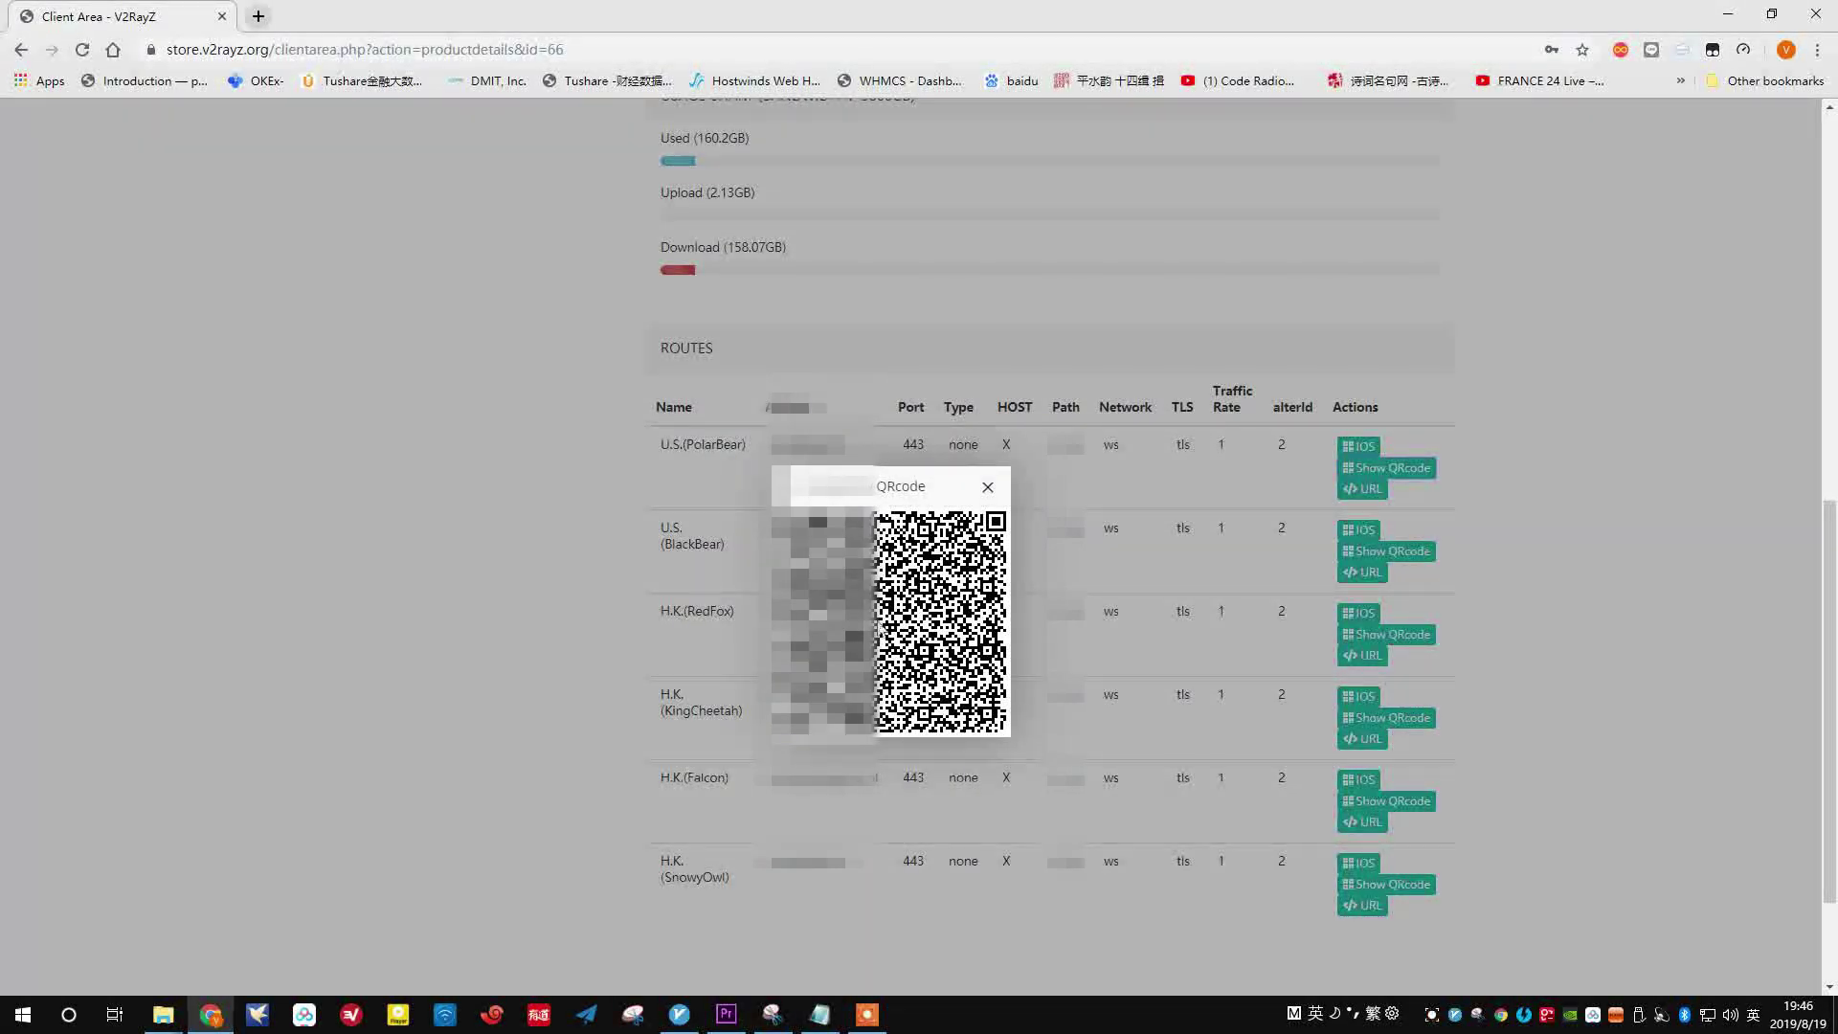
{"action": "left_click", "coordinate": [989, 489]}
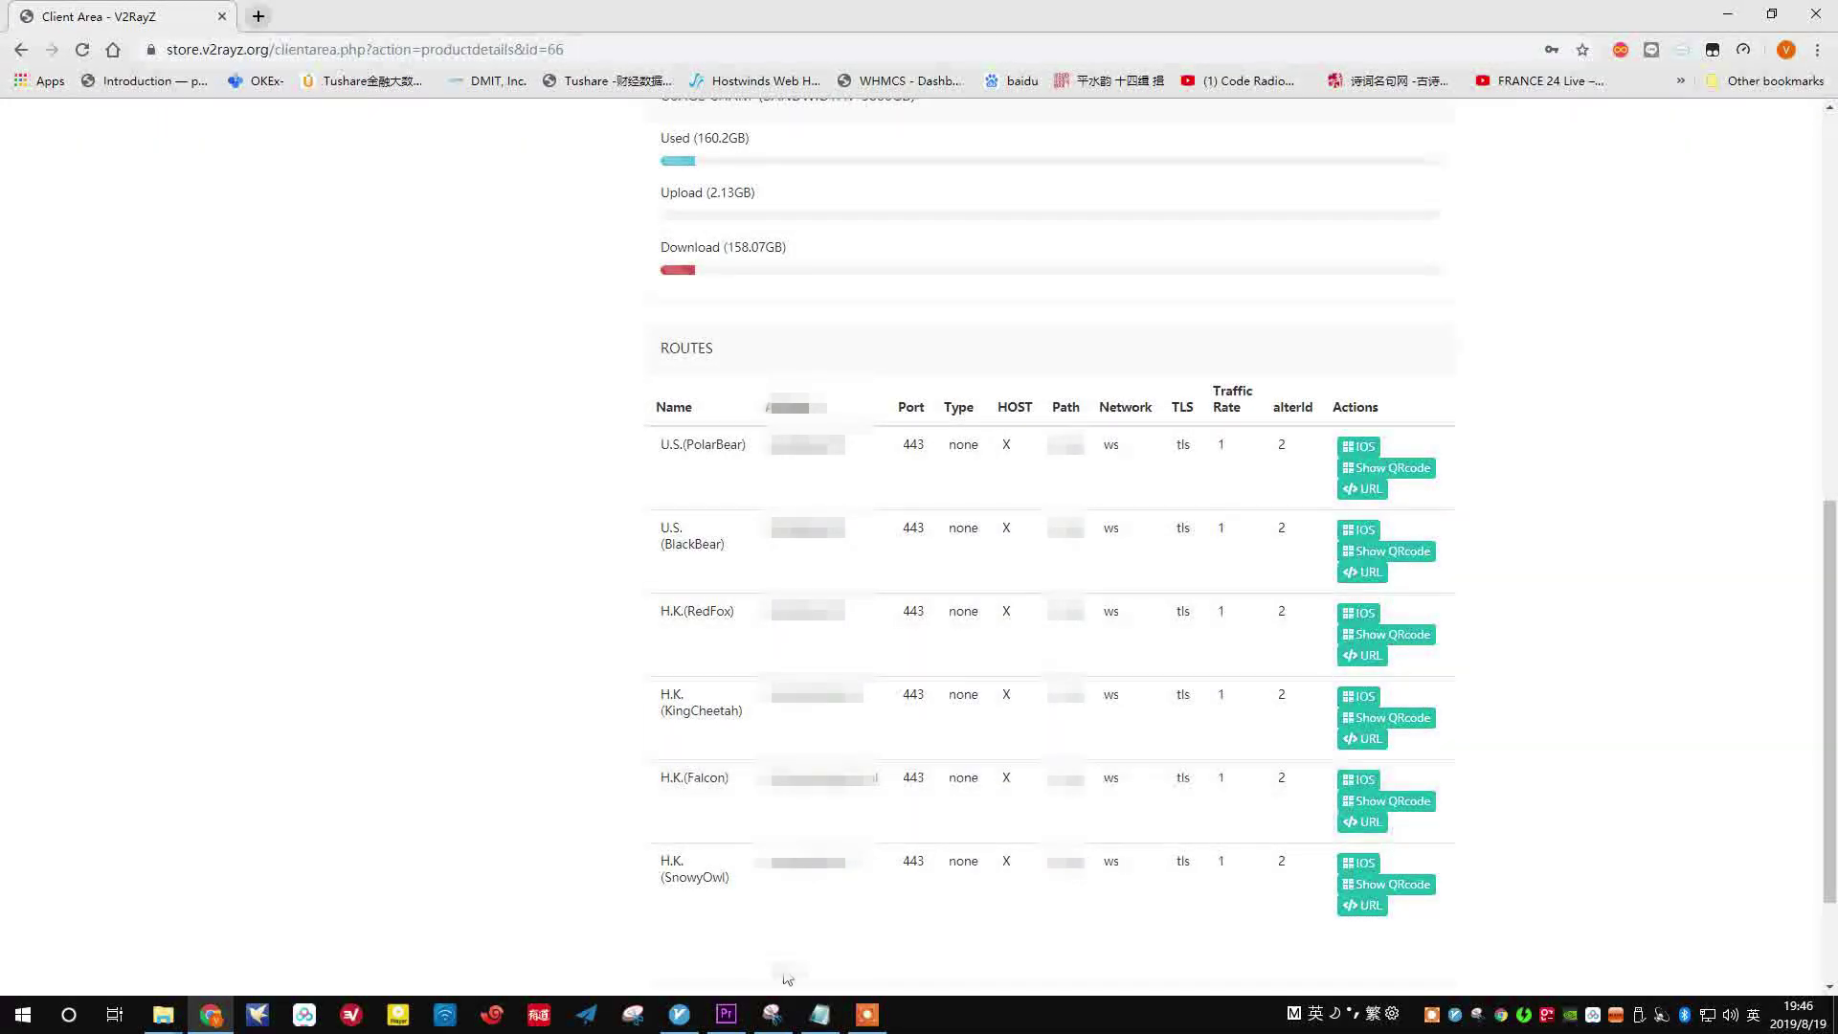
Step: Switch v2rayN to global HTTP proxy mode and activate the U.S.(PolarBear) server
{"action": "right_click", "coordinate": [1457, 1023]}
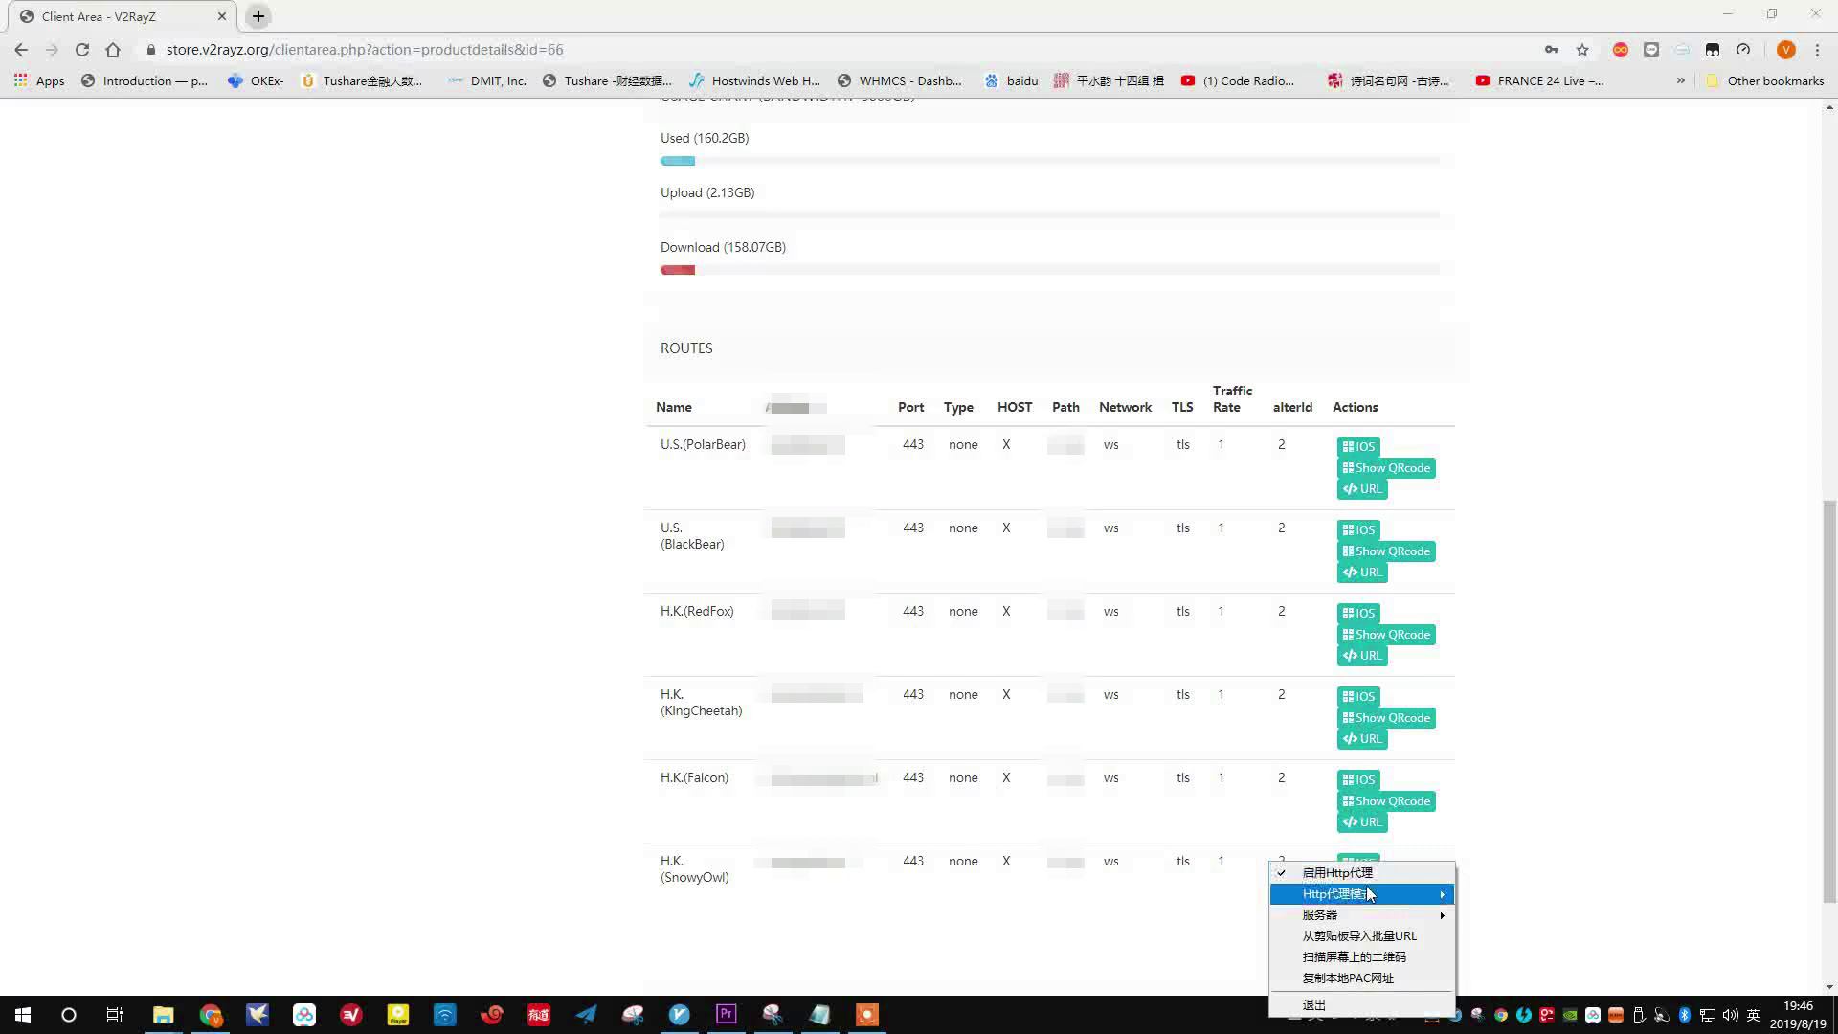
{"action": "mouse_move", "coordinate": [1370, 894]}
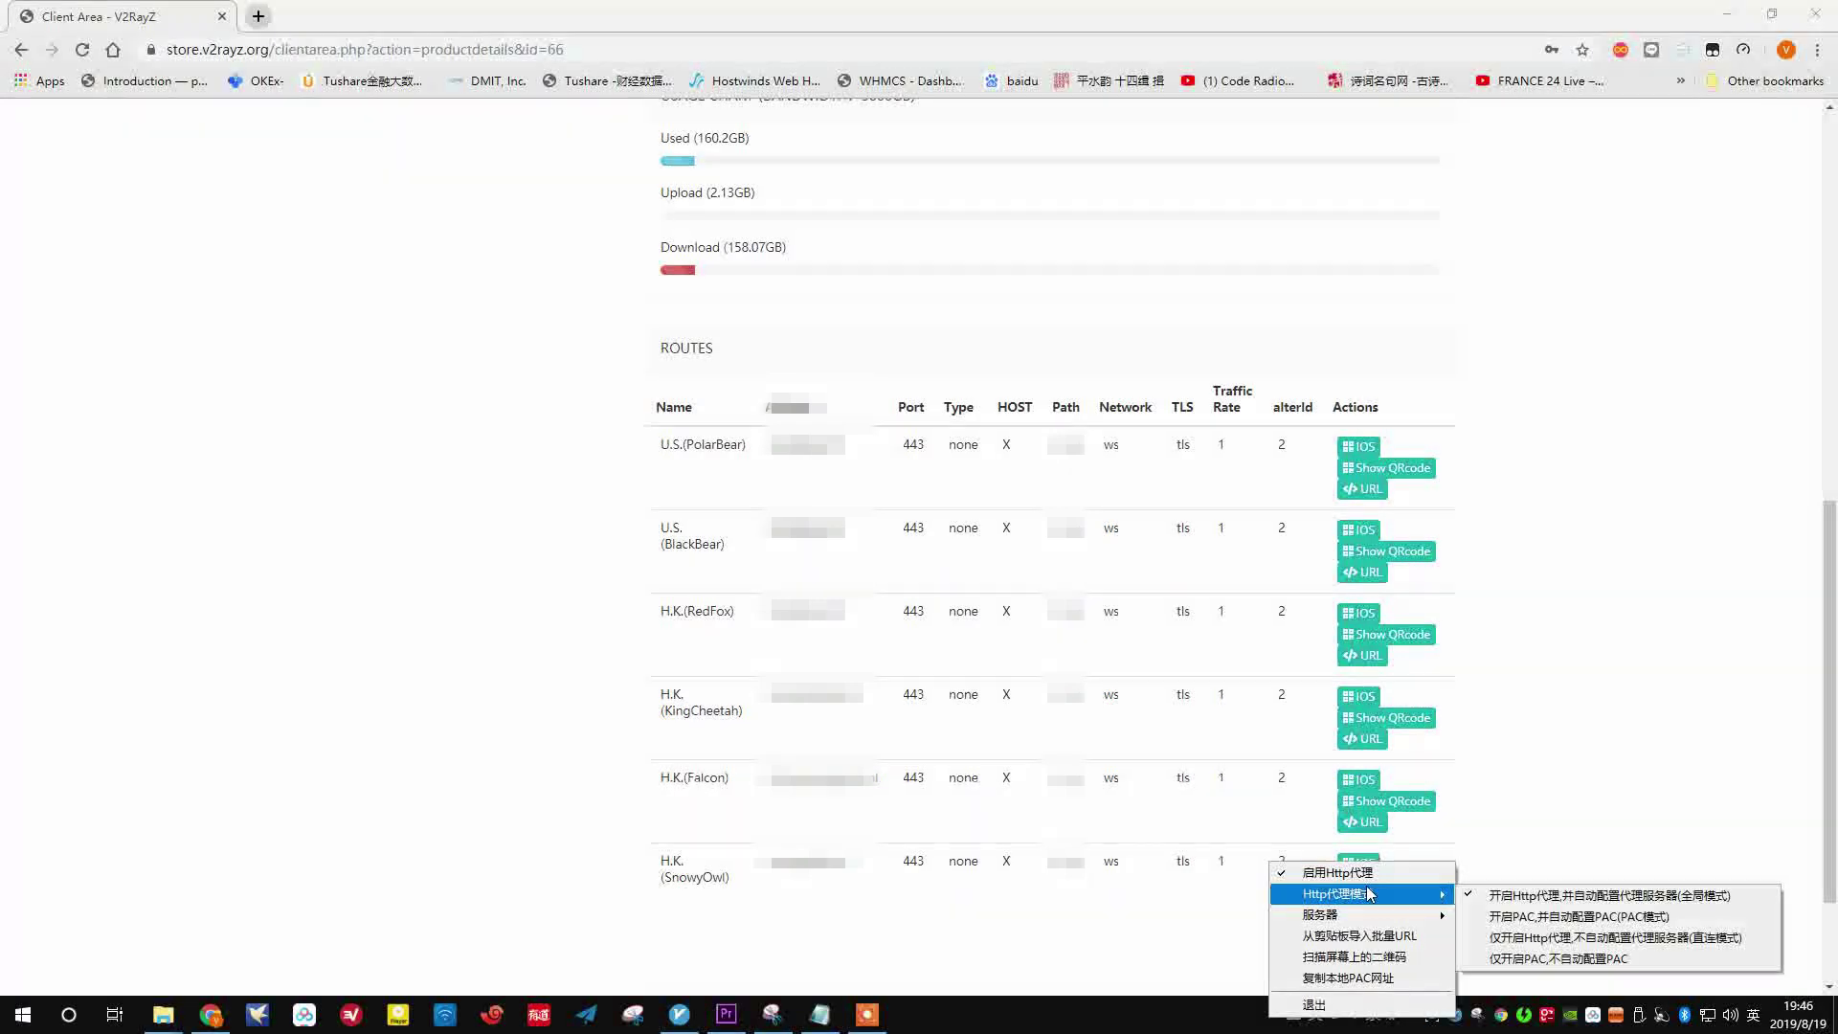
{"action": "left_click", "coordinate": [1703, 897]}
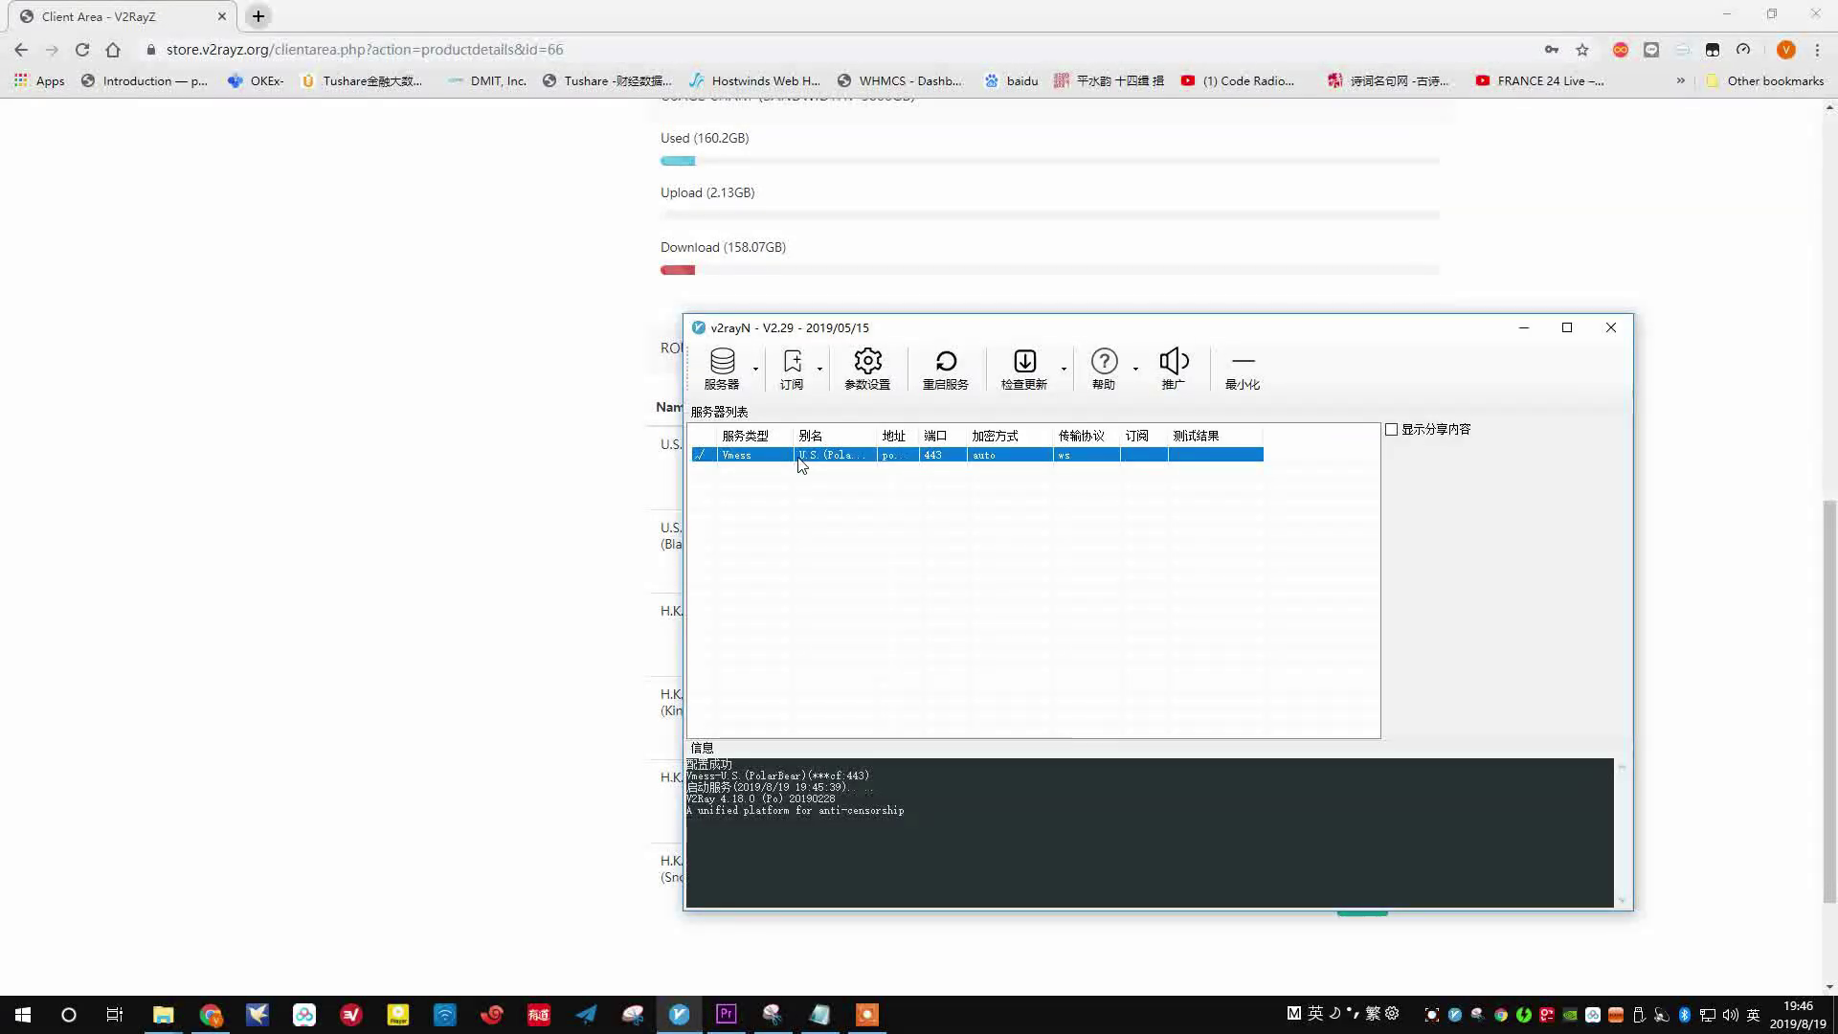
{"action": "double_click", "coordinate": [802, 459]}
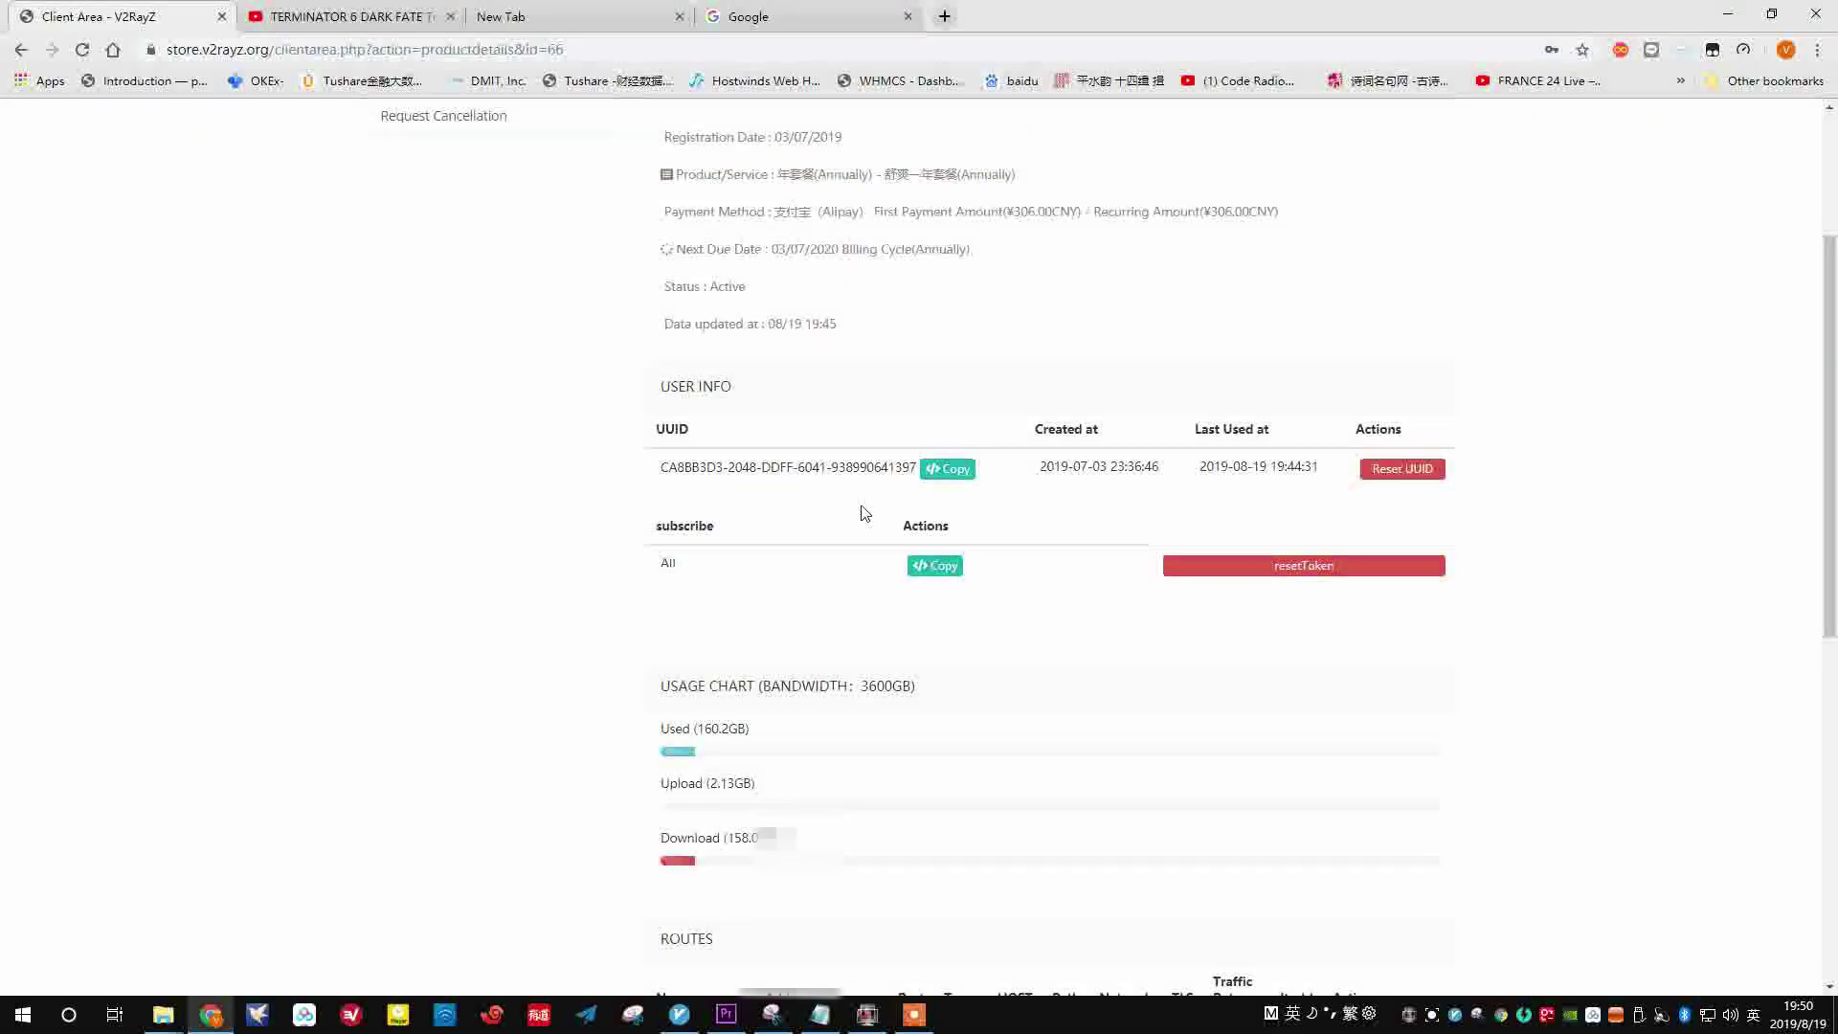
Step: Copy the annual plan's all-routes link from the subscribe row and dismiss the Copy Success dialog
{"action": "scroll", "coordinate": [857, 757], "scroll_direction": "down", "scroll_amount": 5}
{"action": "scroll", "coordinate": [886, 690], "scroll_direction": "up", "scroll_amount": 5}
{"action": "left_click", "coordinate": [935, 564]}
{"action": "left_click", "coordinate": [986, 595]}
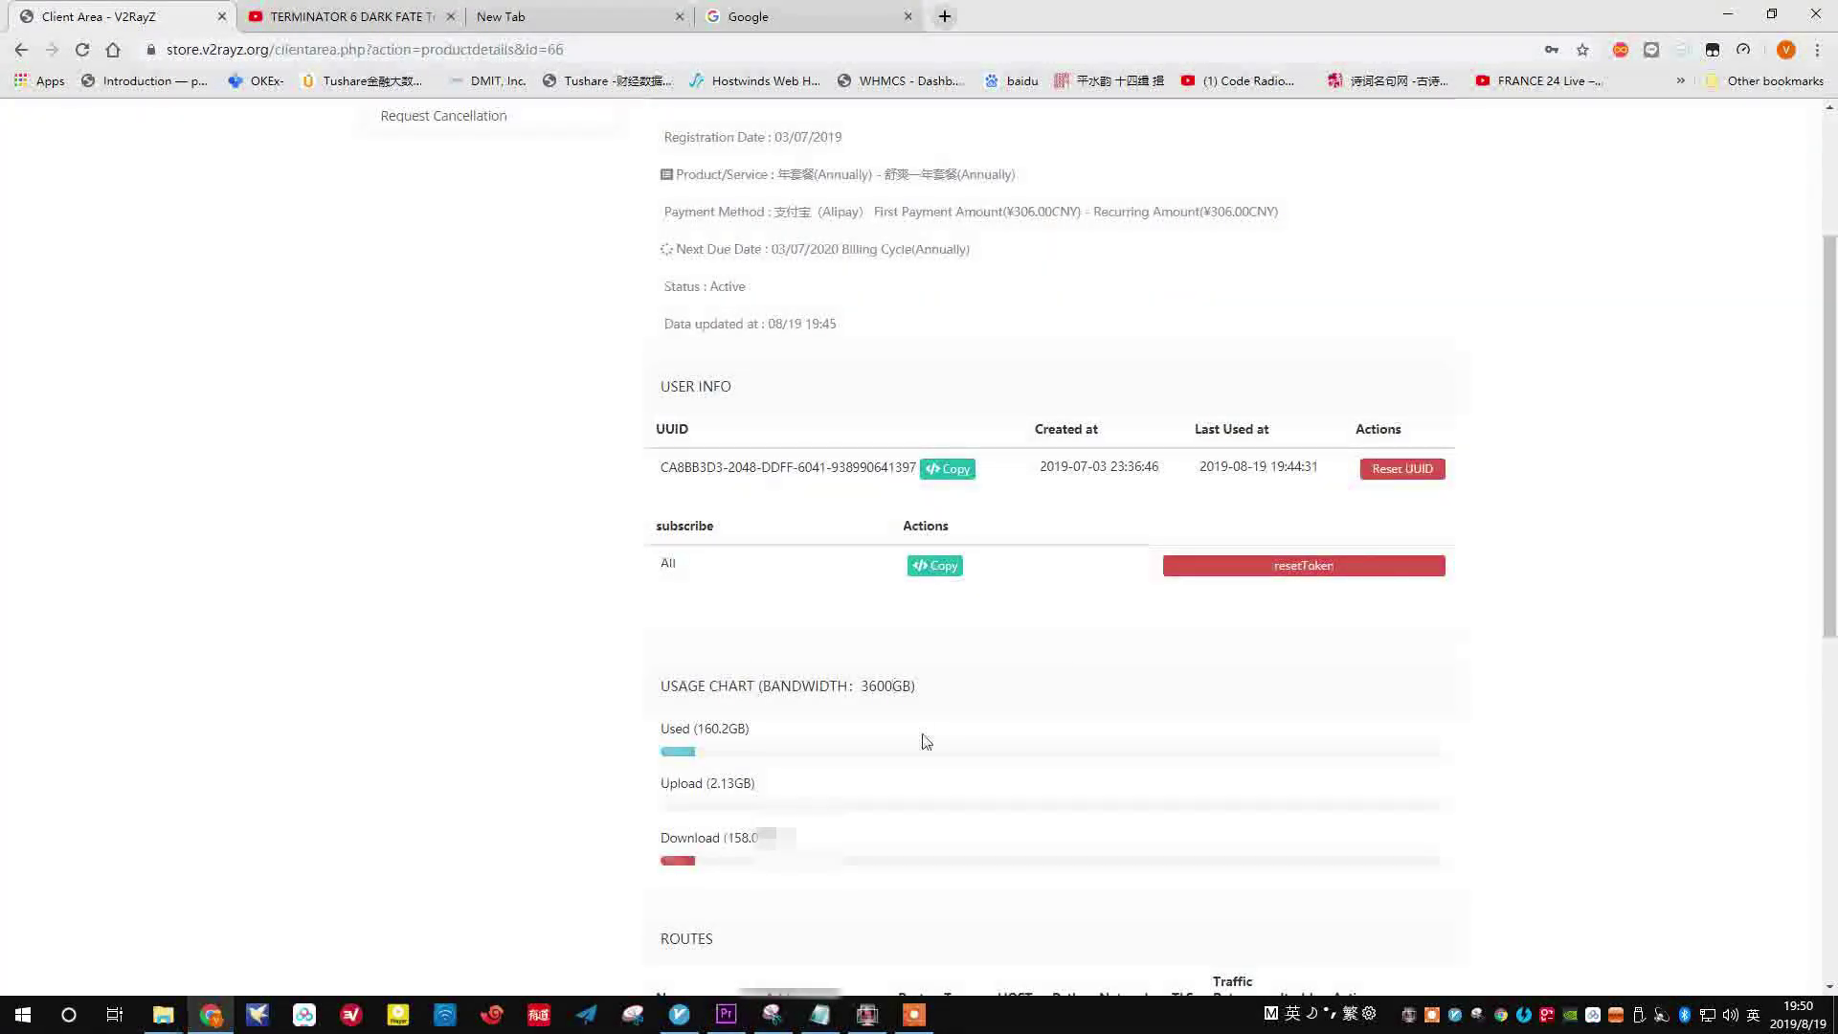
{"action": "scroll", "coordinate": [809, 708], "scroll_direction": "down", "scroll_amount": 2}
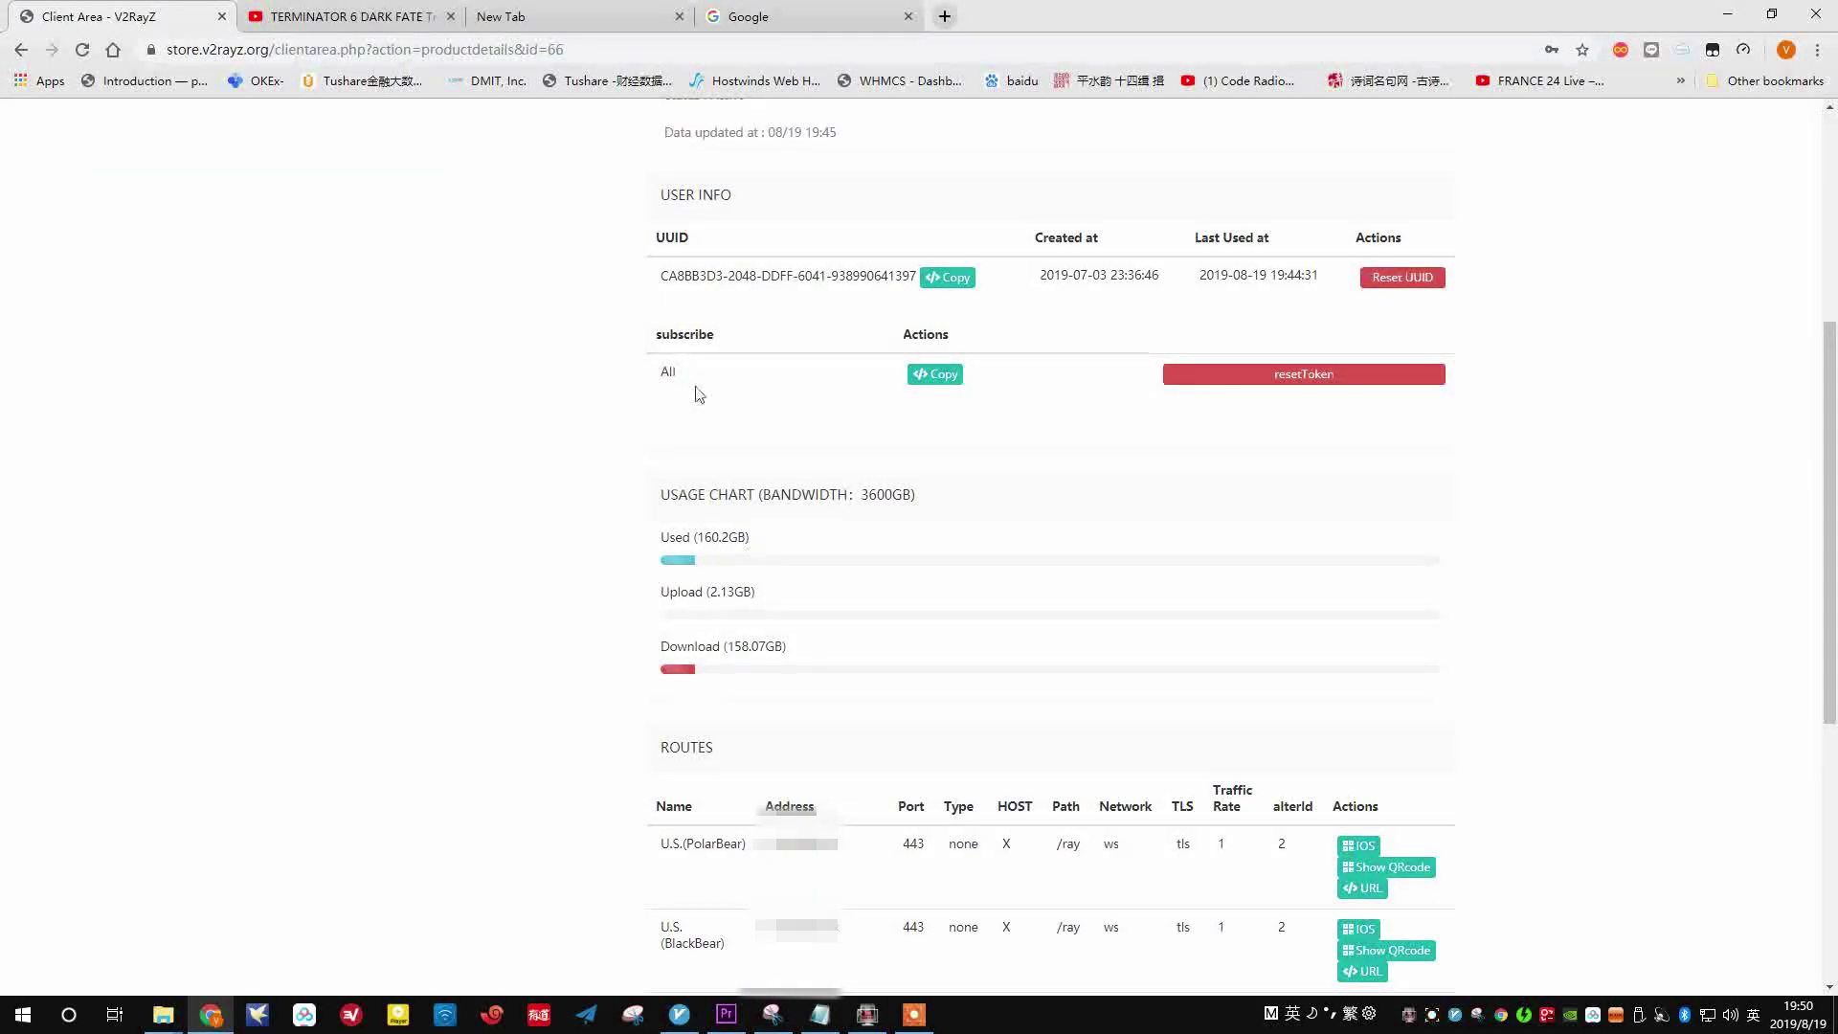
Step: Add a subscription in 订阅设置 using the pasted V2RayZ subscription URL
{"action": "left_click", "coordinate": [1459, 1018]}
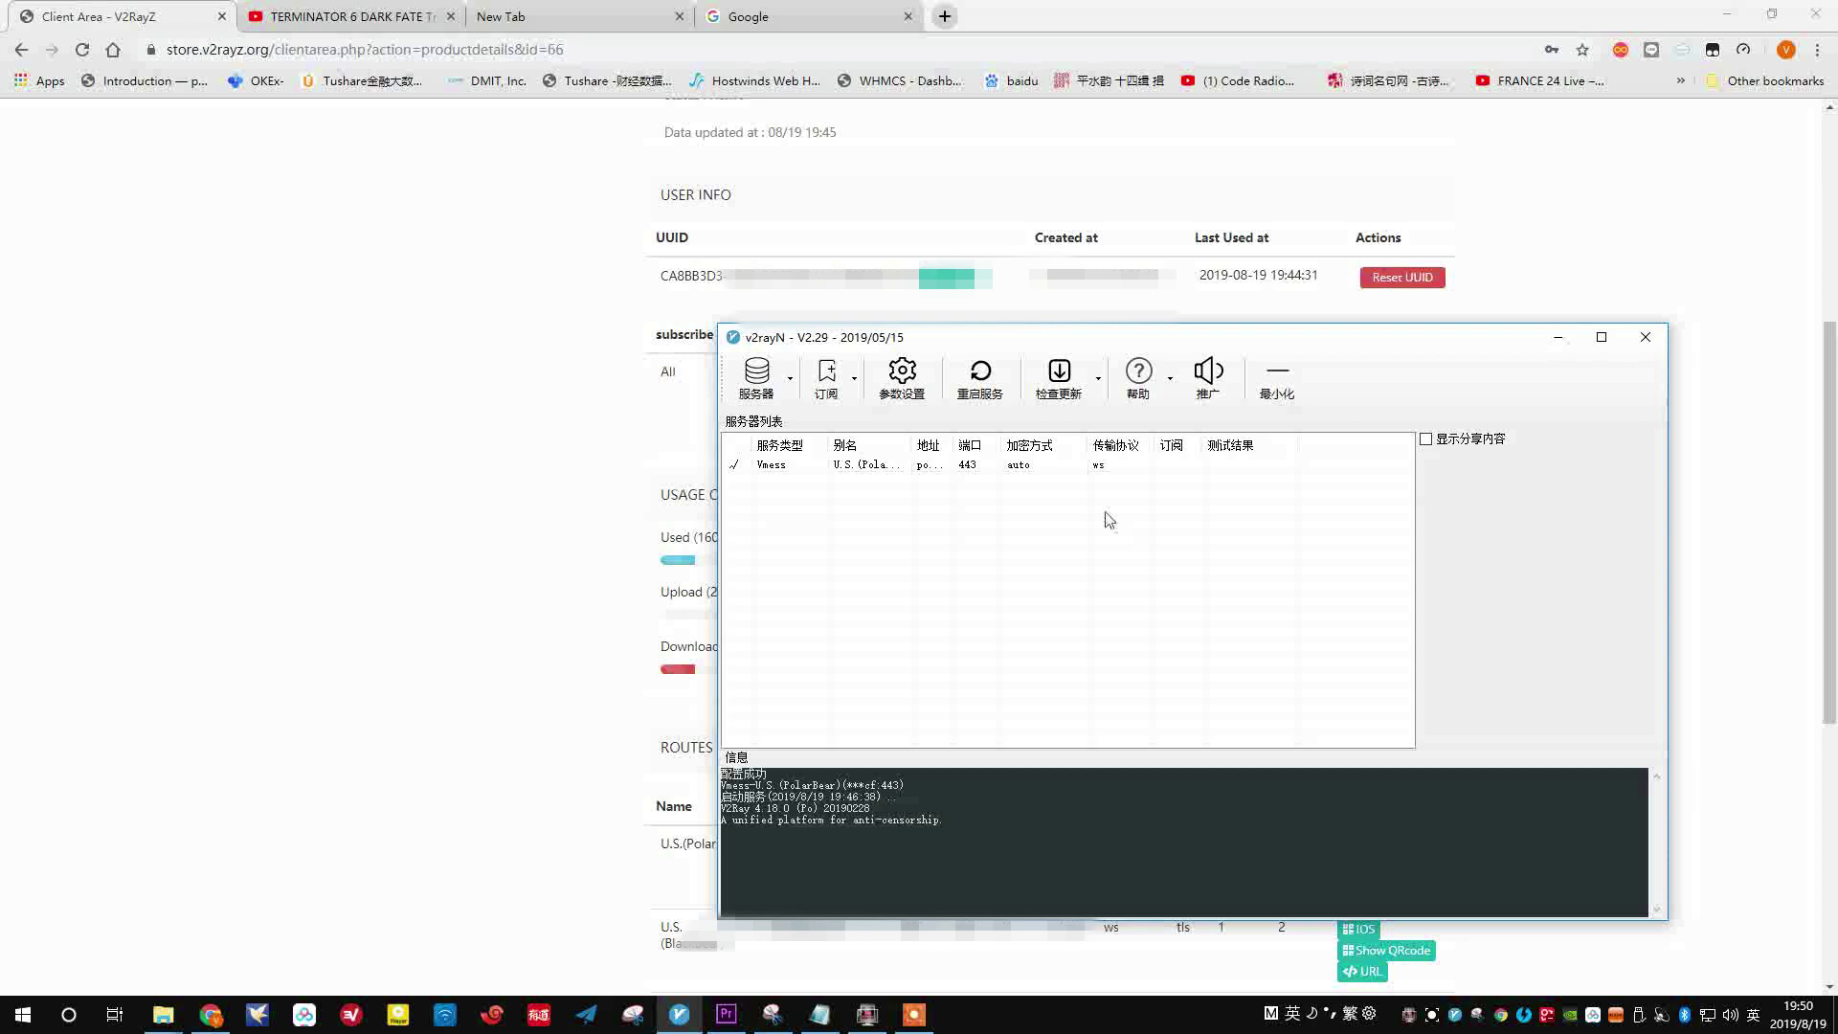
{"action": "left_click", "coordinate": [828, 383]}
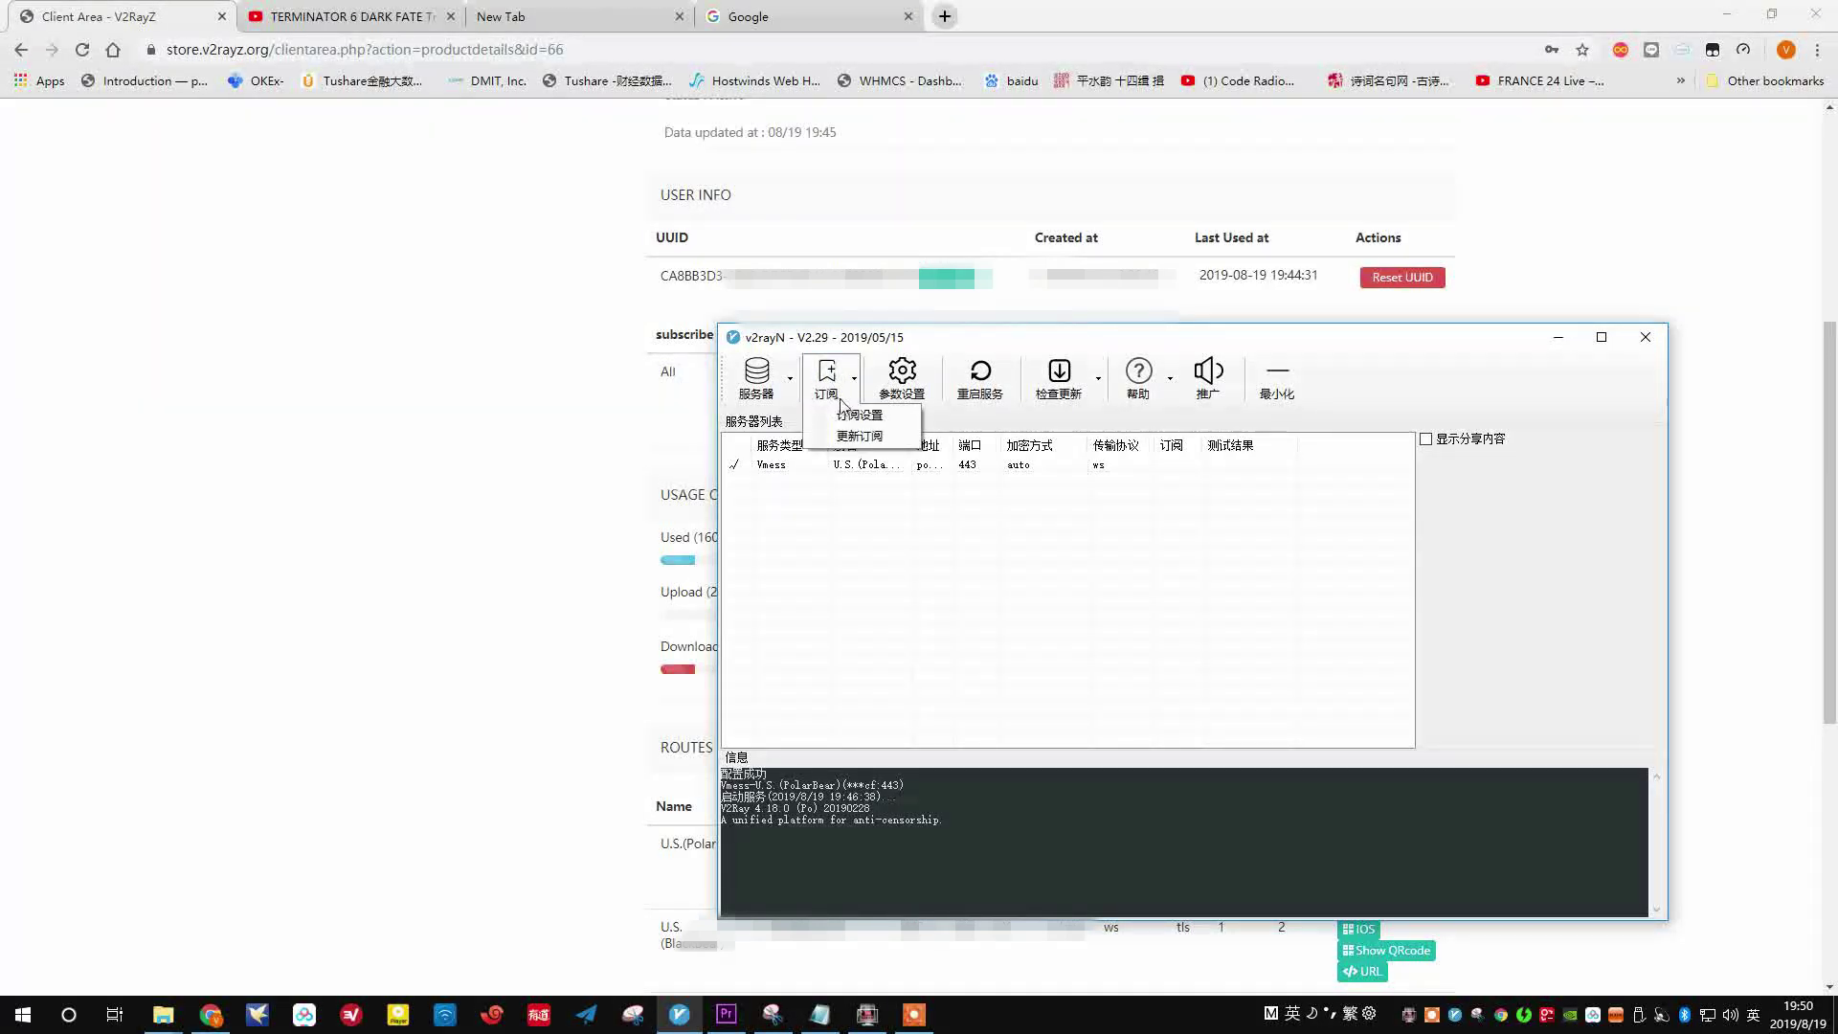
{"action": "left_click", "coordinate": [859, 417]}
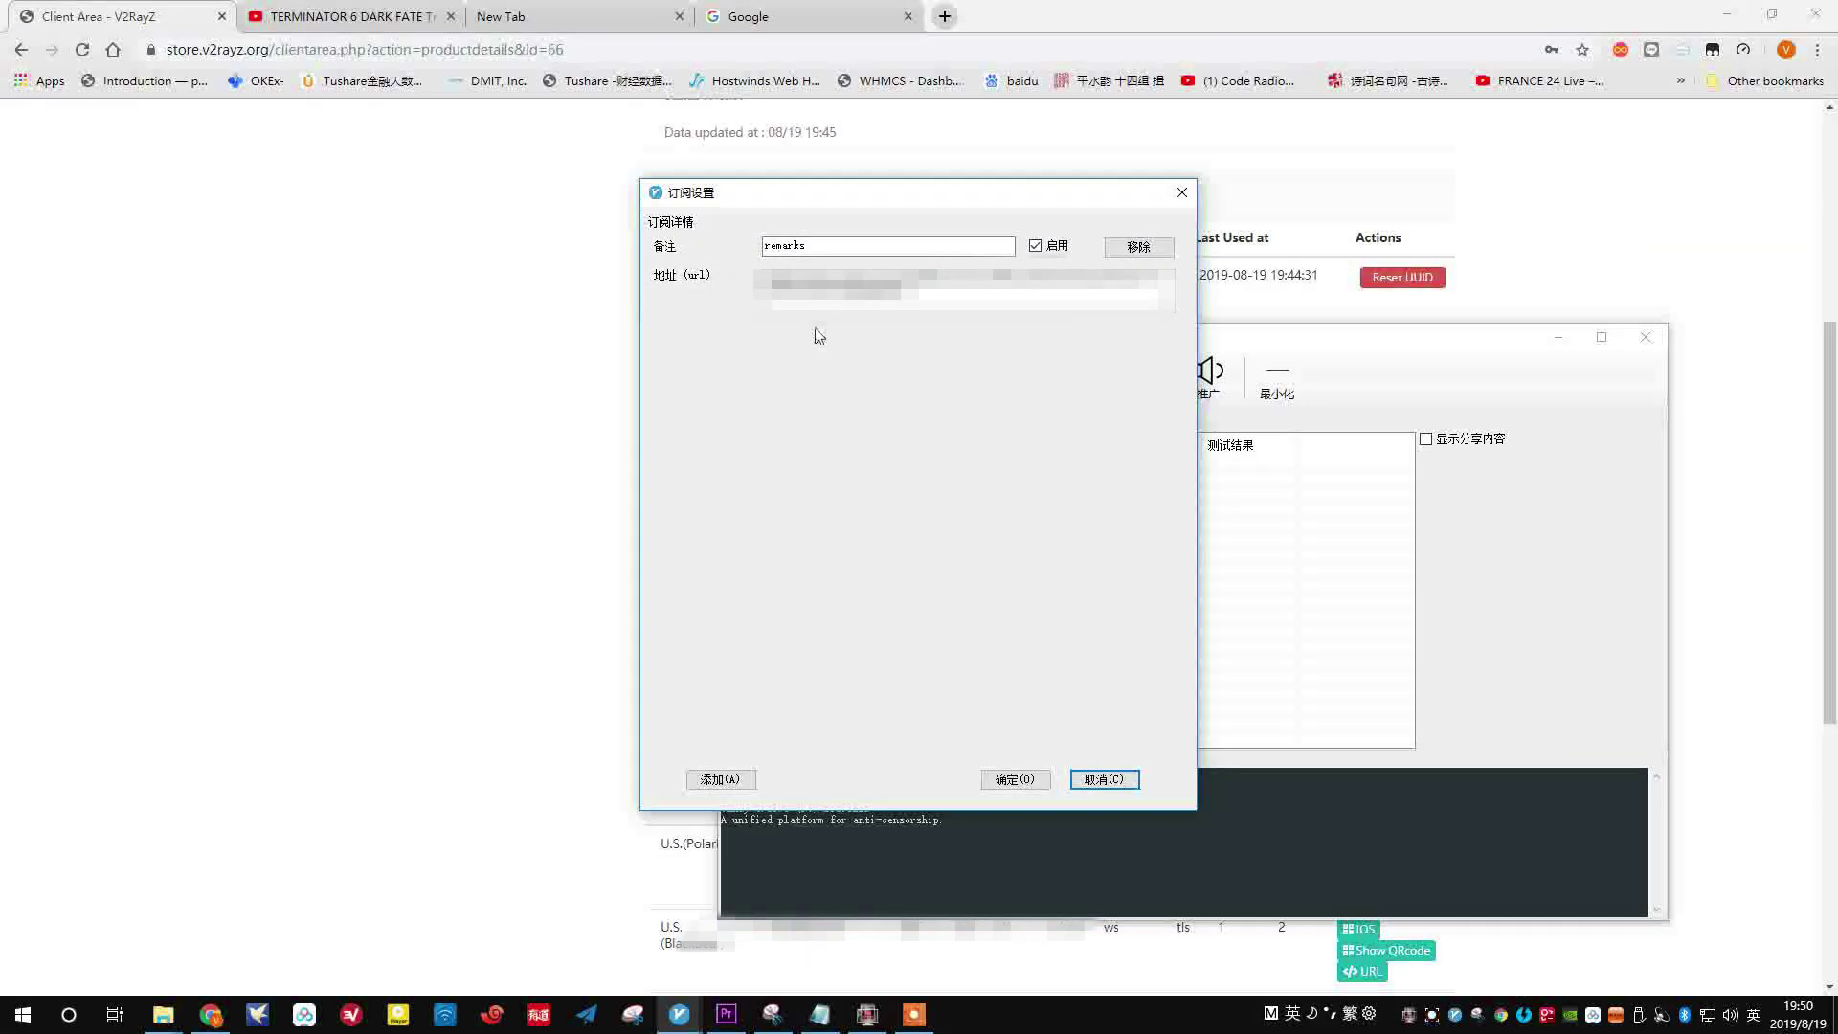
{"action": "right_click", "coordinate": [821, 292]}
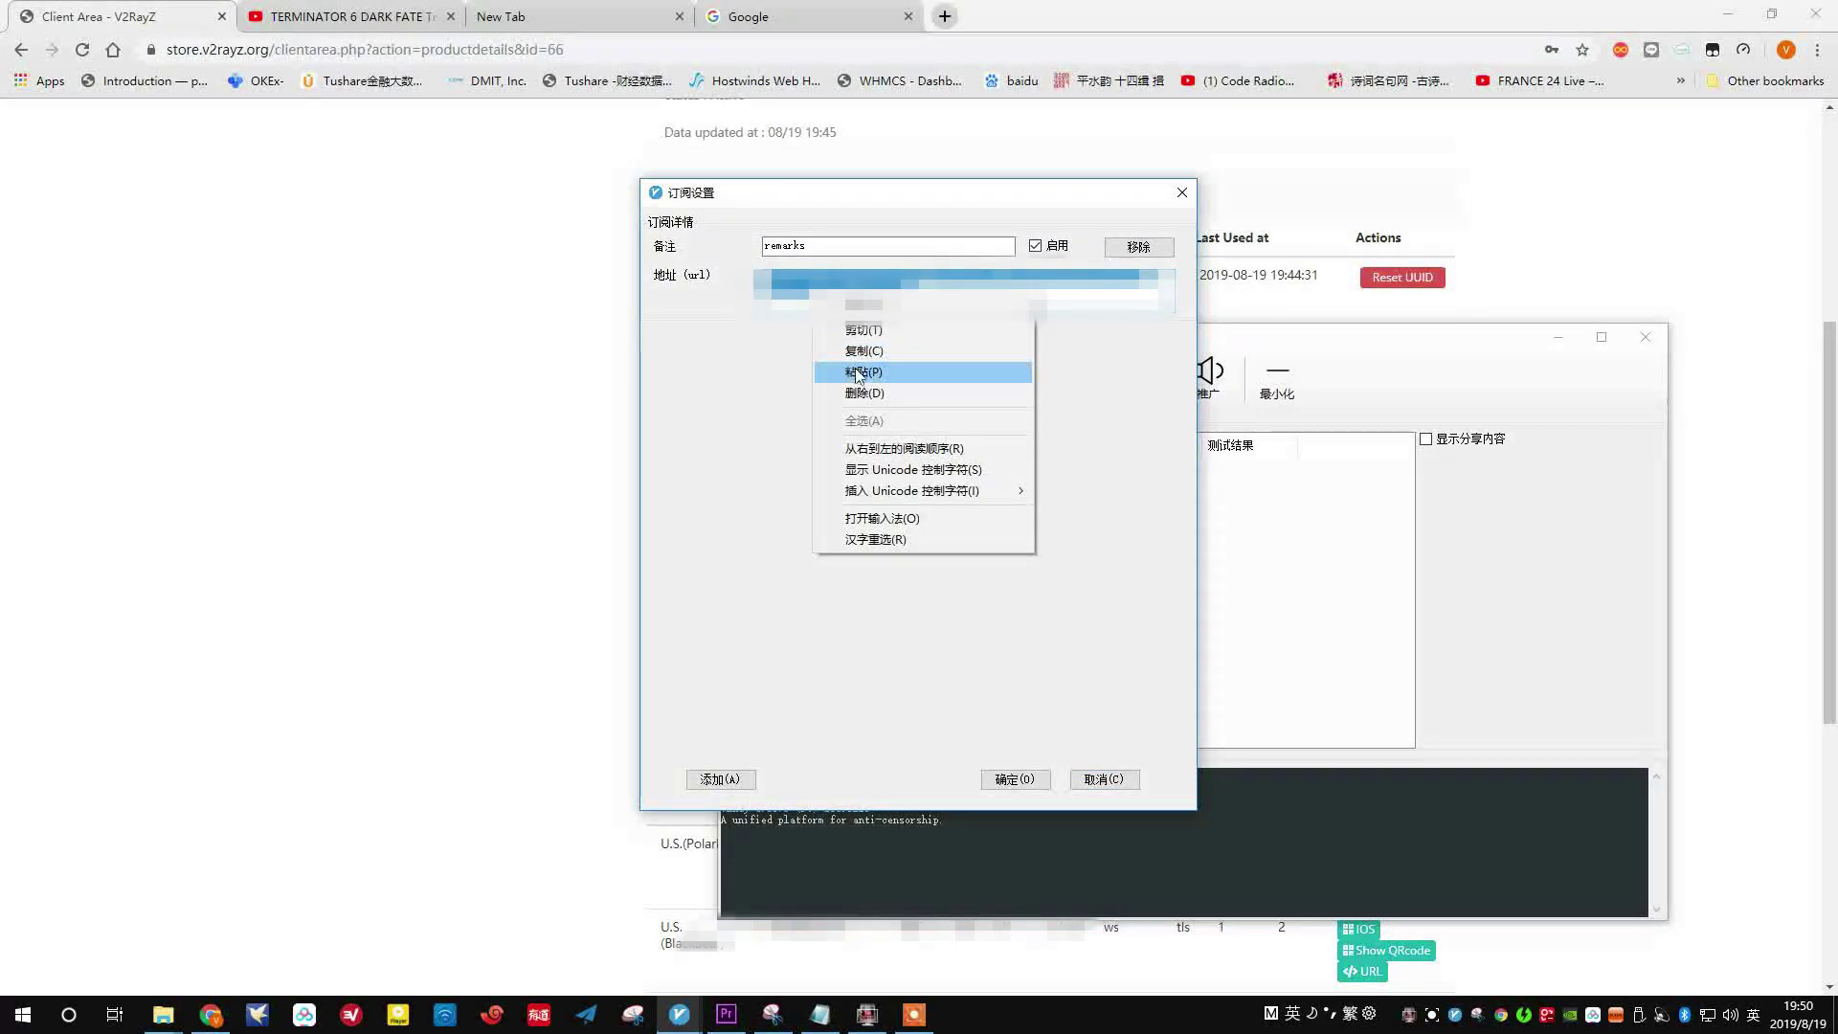
{"action": "left_click", "coordinate": [857, 366]}
{"action": "left_click_drag", "start_coordinate": [801, 193], "coordinate": [948, 213]}
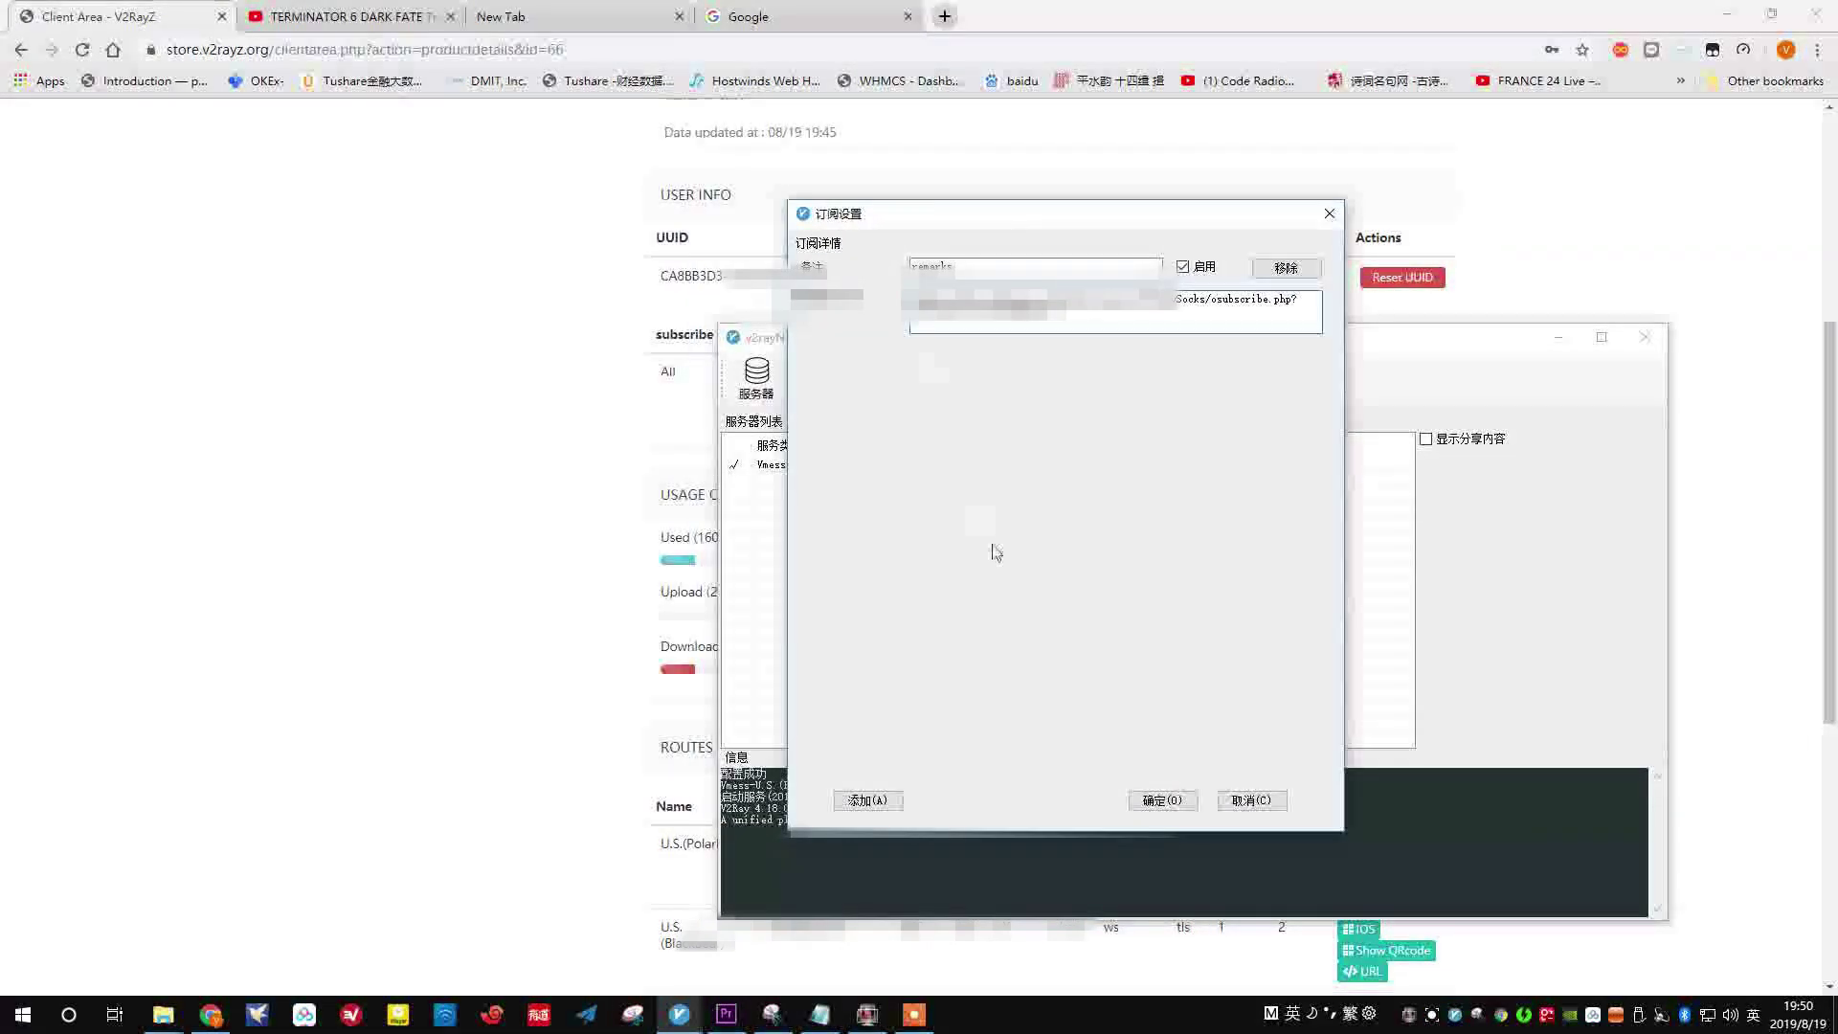
{"action": "left_click", "coordinate": [1164, 800]}
Step: Run 更新订阅 to pull in the servers and make H.K.(RedFox) the active server
{"action": "left_click", "coordinate": [825, 391]}
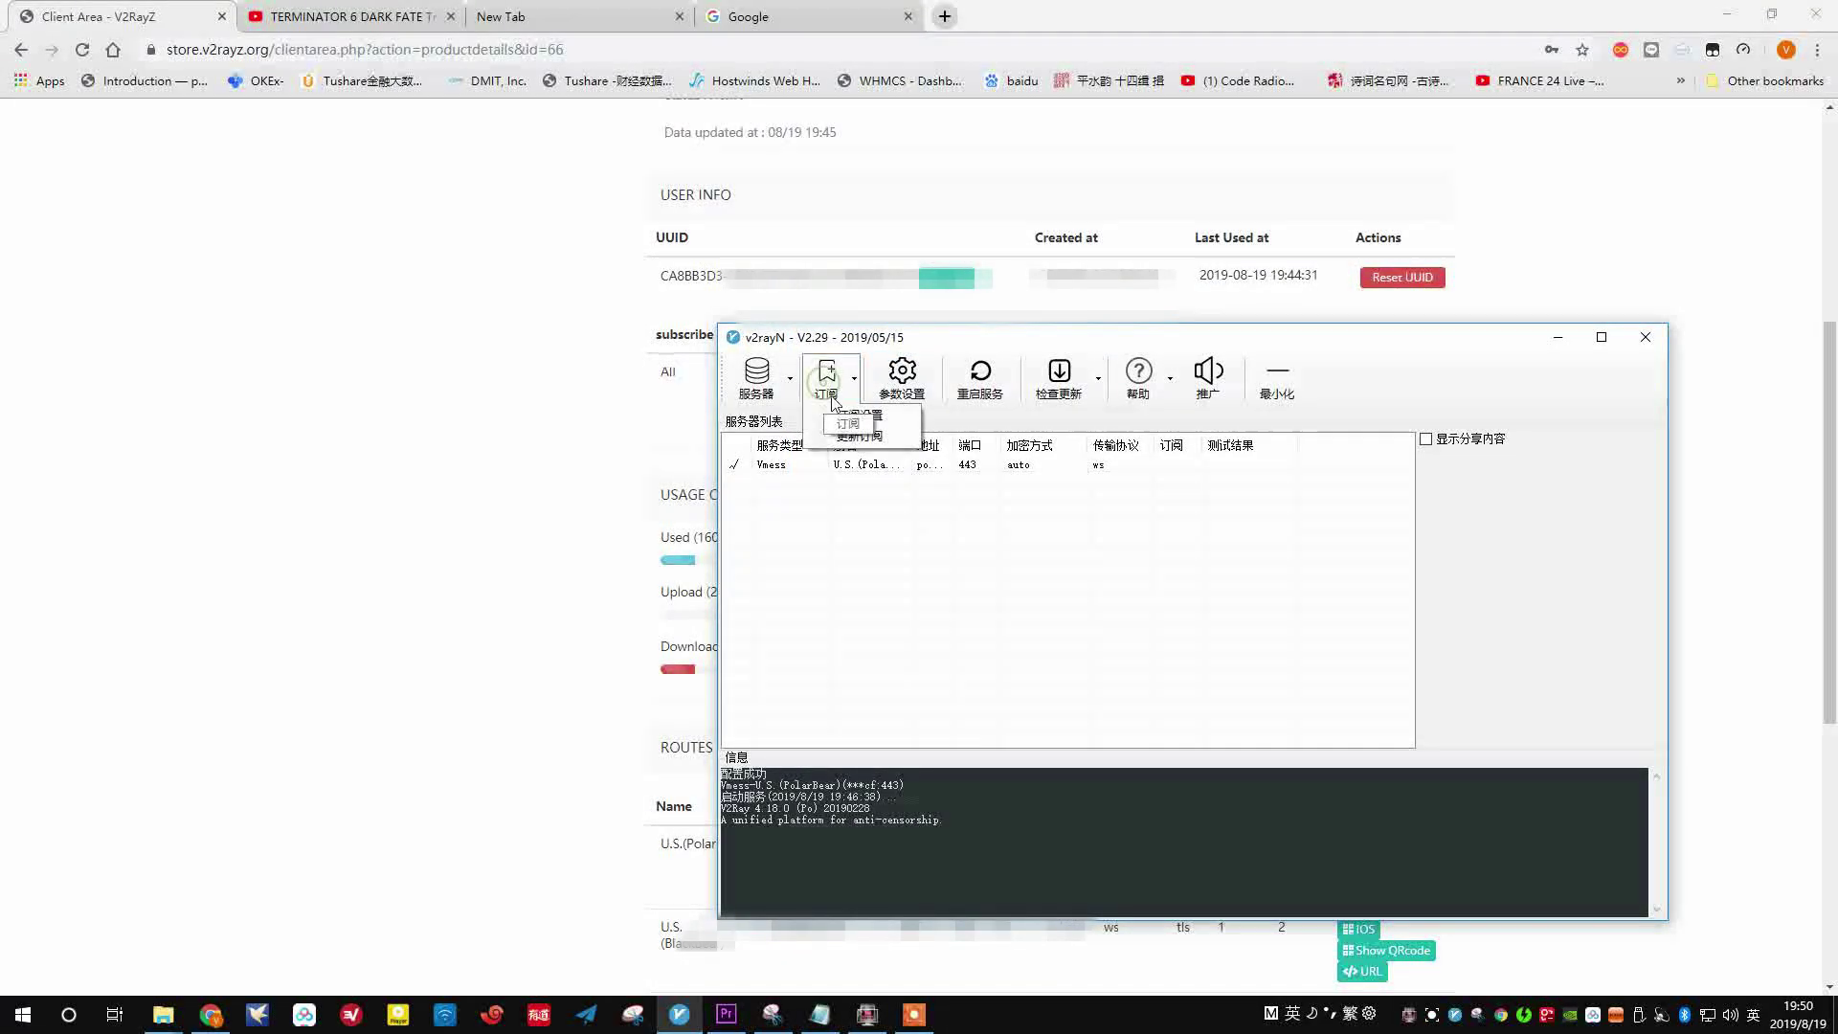
{"action": "left_click", "coordinate": [860, 437]}
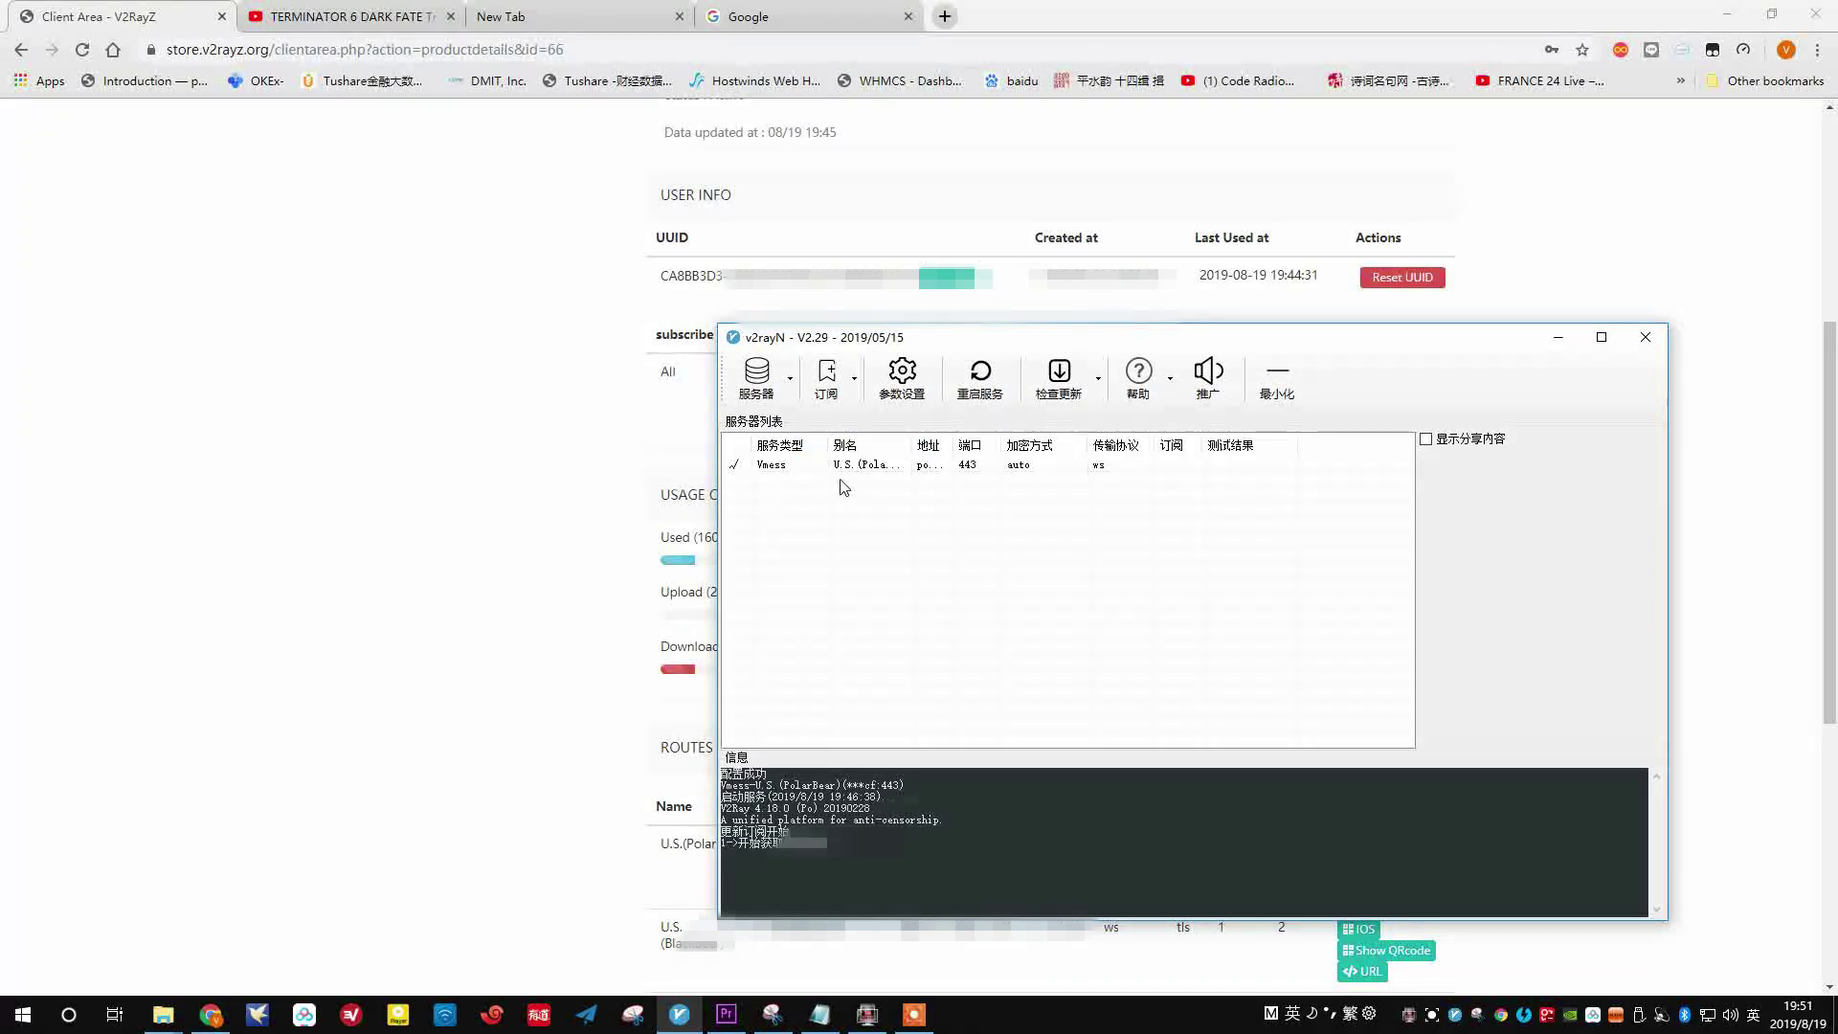
{"action": "left_click", "coordinate": [855, 481]}
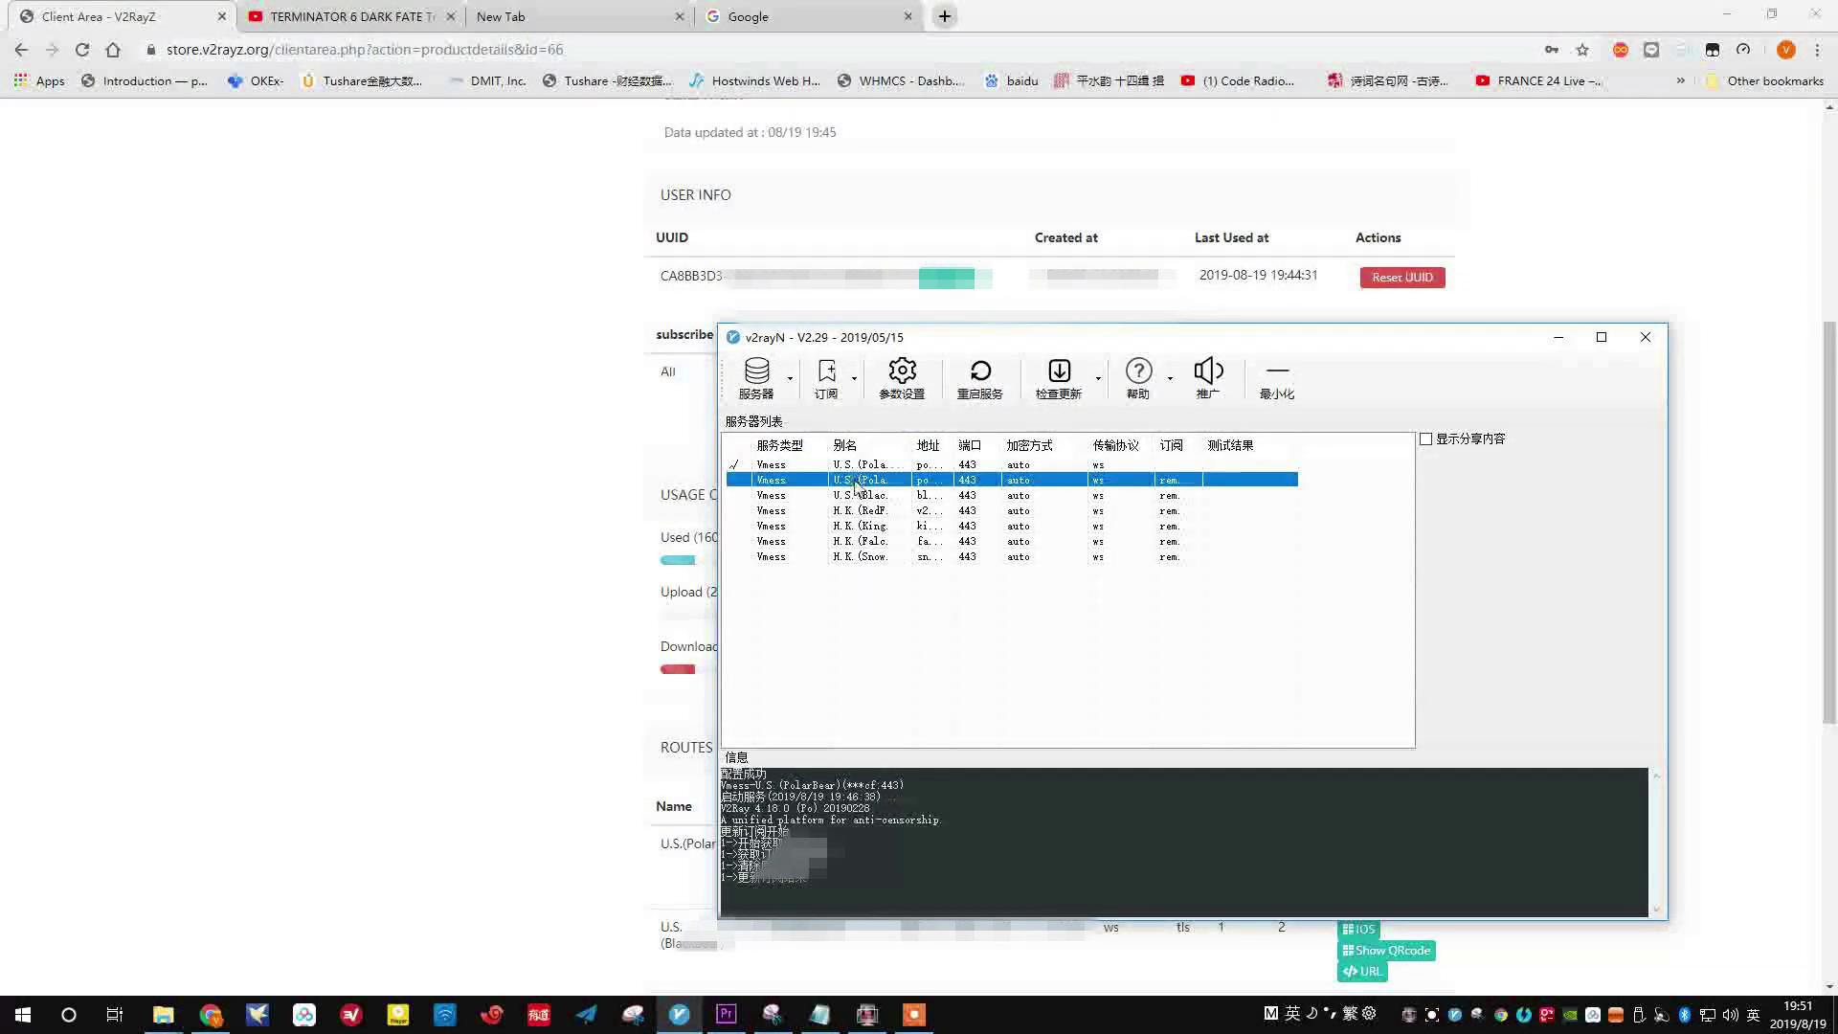
{"action": "left_click", "coordinate": [855, 496]}
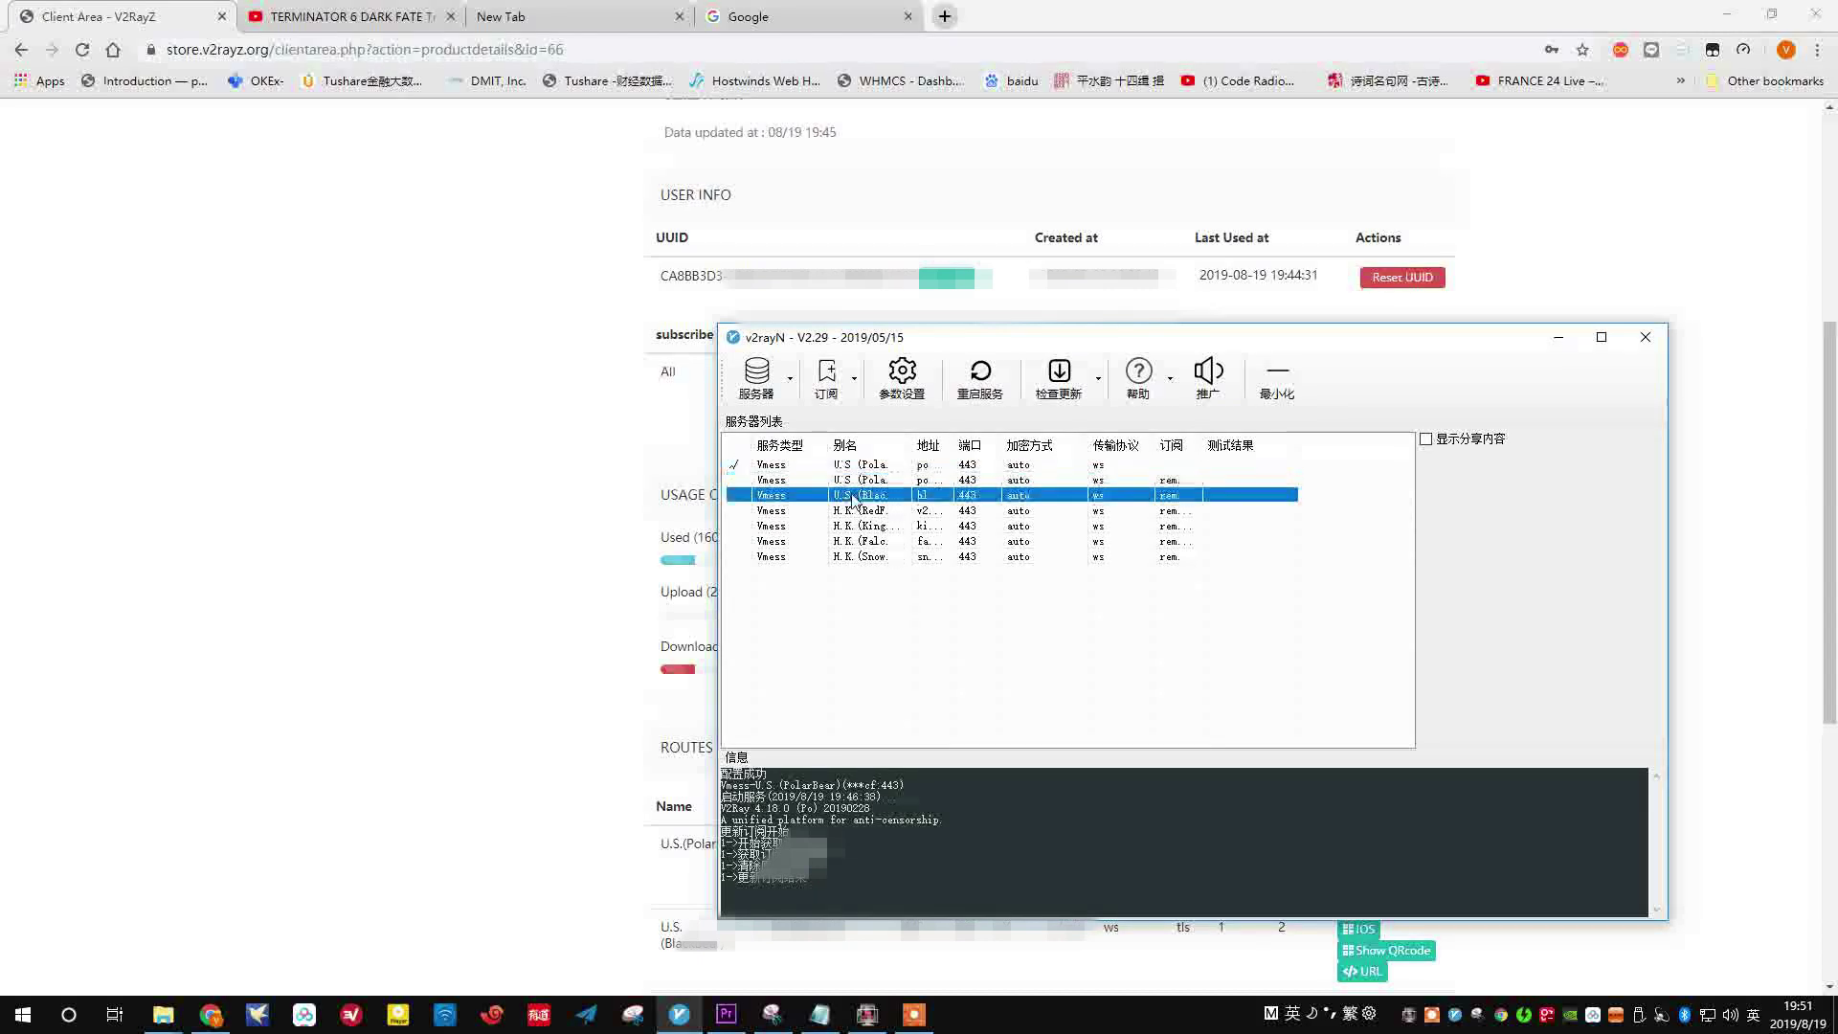
{"action": "double_click", "coordinate": [855, 511]}
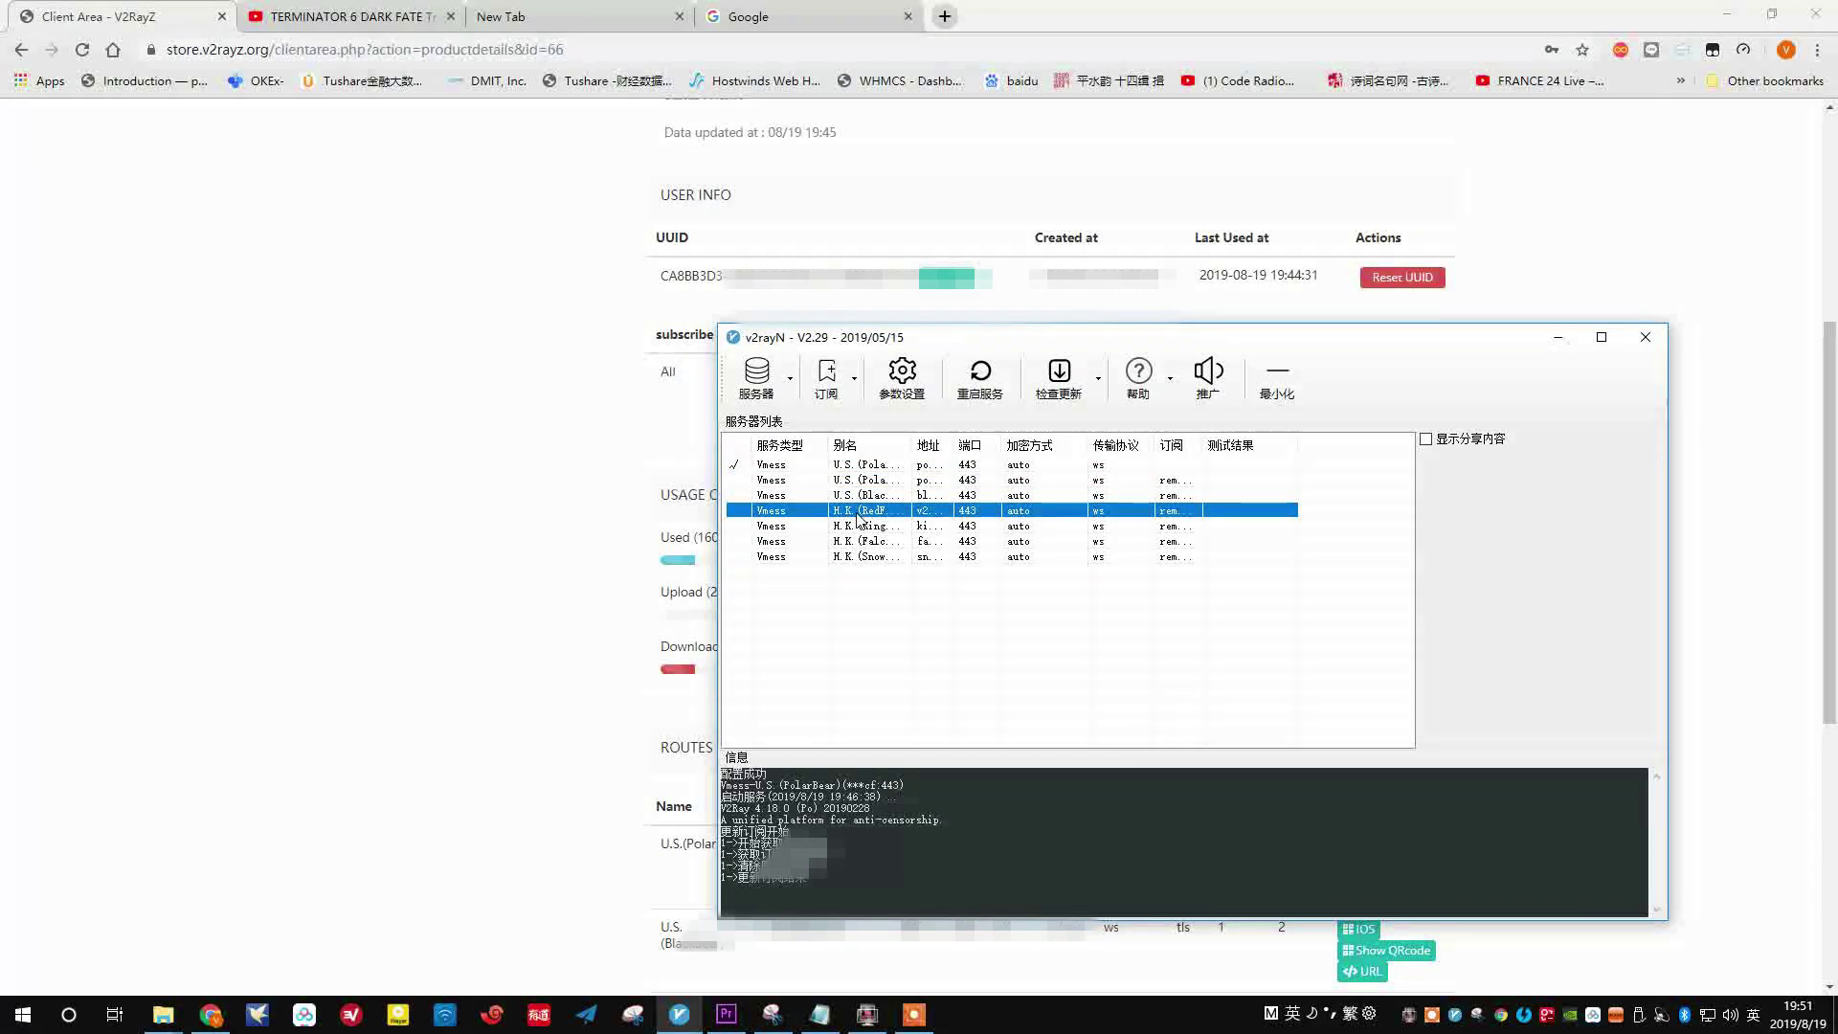
Step: Show the QR code for the U.S.(PolarBear) route on the V2RayZ page
{"action": "left_click", "coordinate": [608, 484]}
{"action": "scroll", "coordinate": [651, 603], "scroll_direction": "up", "scroll_amount": 4}
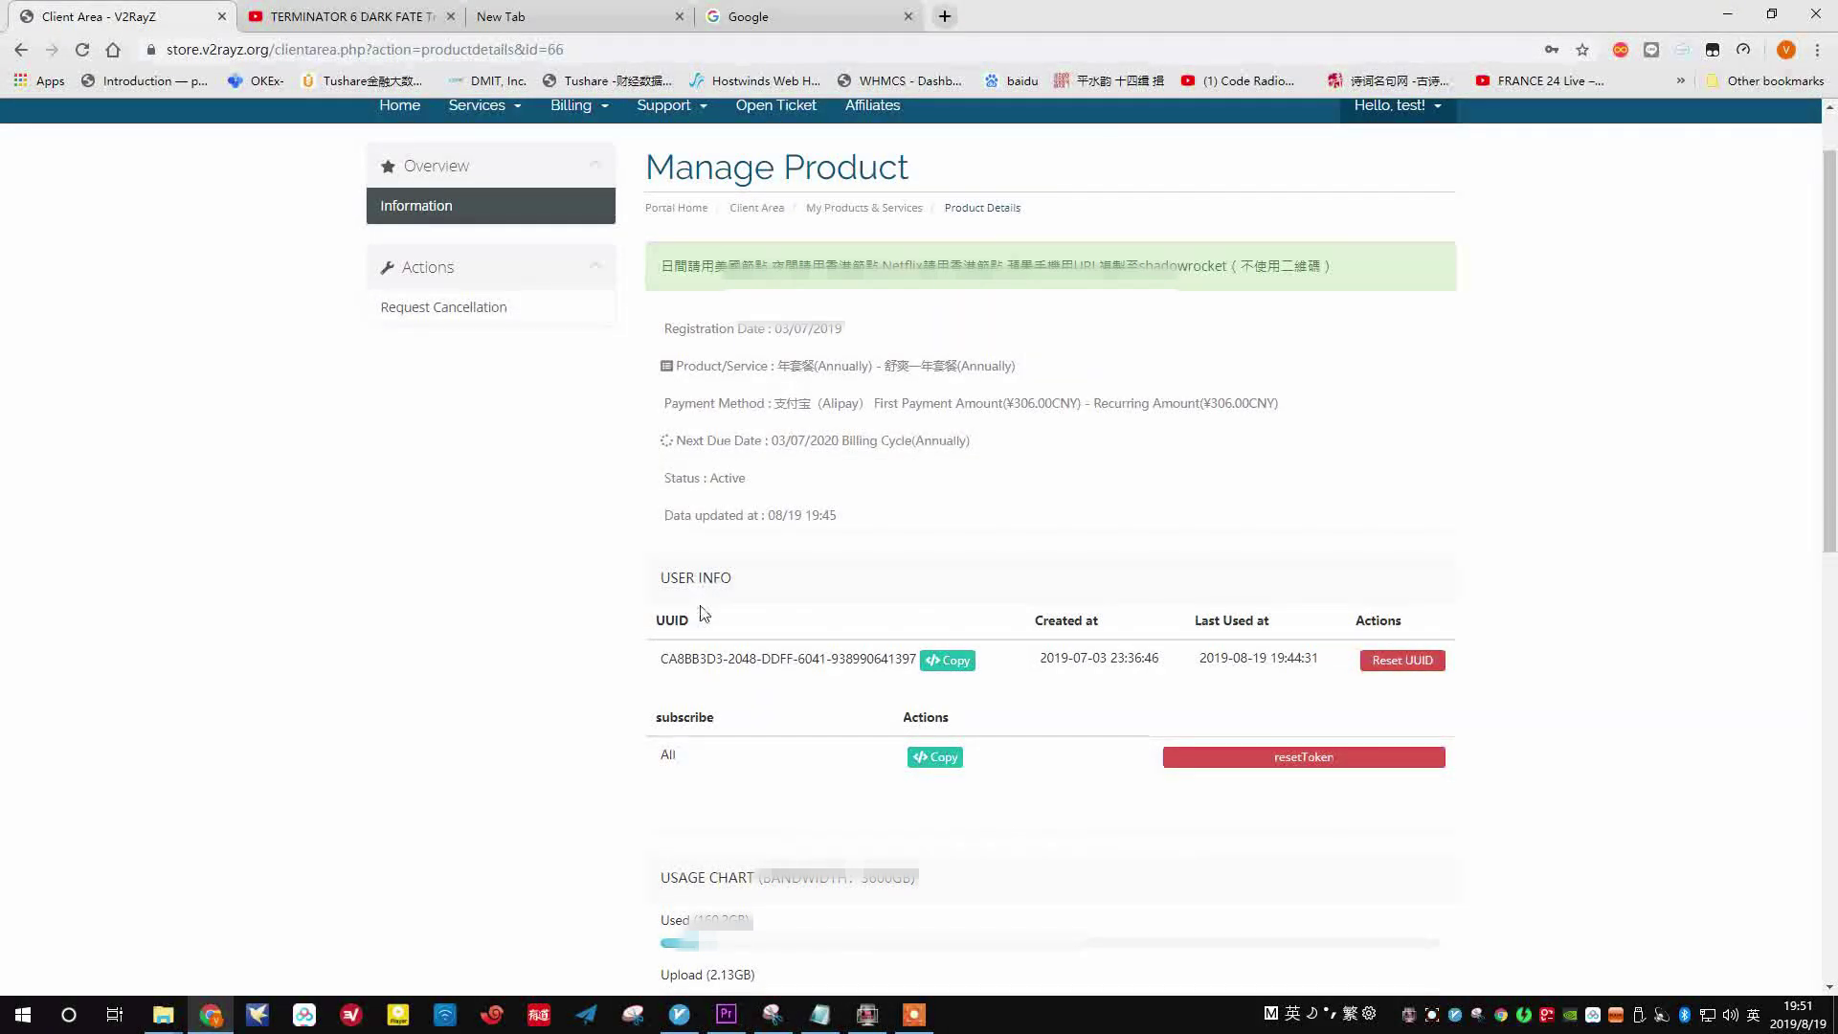
{"action": "scroll", "coordinate": [709, 612], "scroll_direction": "down", "scroll_amount": 2}
{"action": "scroll", "coordinate": [713, 584], "scroll_direction": "down", "scroll_amount": 1}
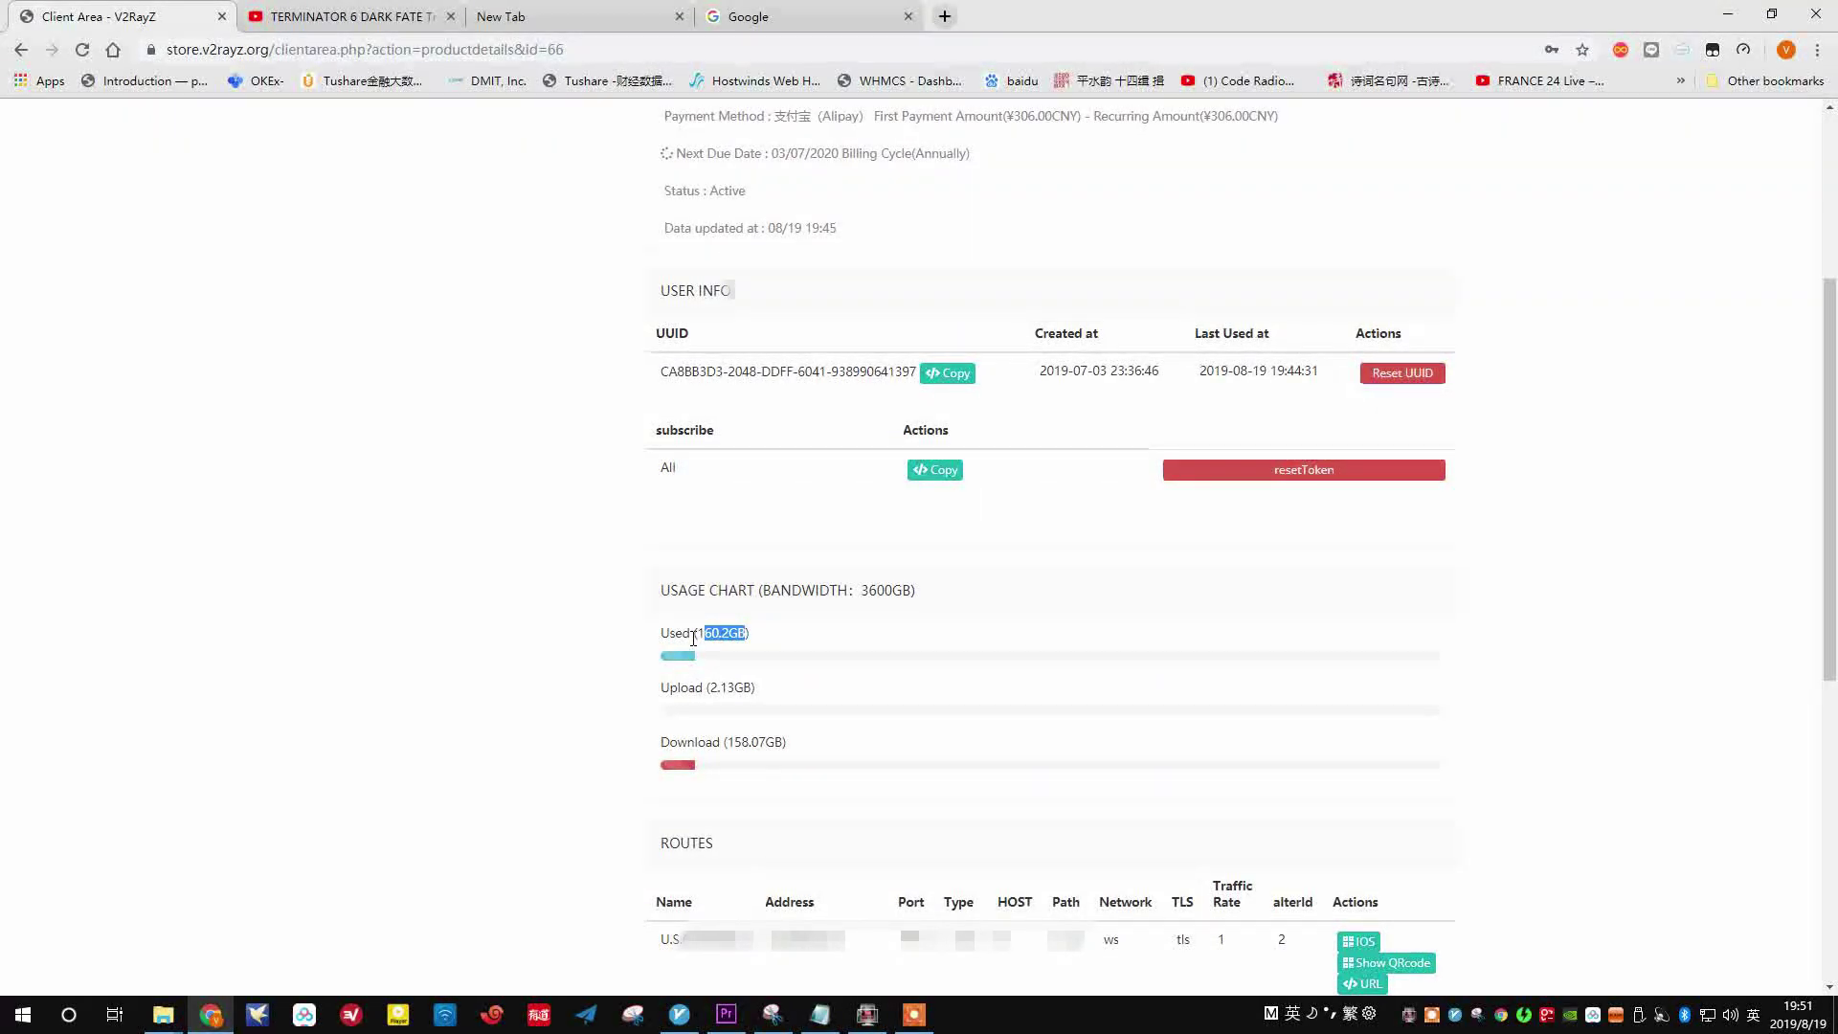
{"action": "scroll", "coordinate": [698, 627], "scroll_direction": "down", "scroll_amount": 4}
{"action": "scroll", "coordinate": [698, 627], "scroll_direction": "up", "scroll_amount": 2}
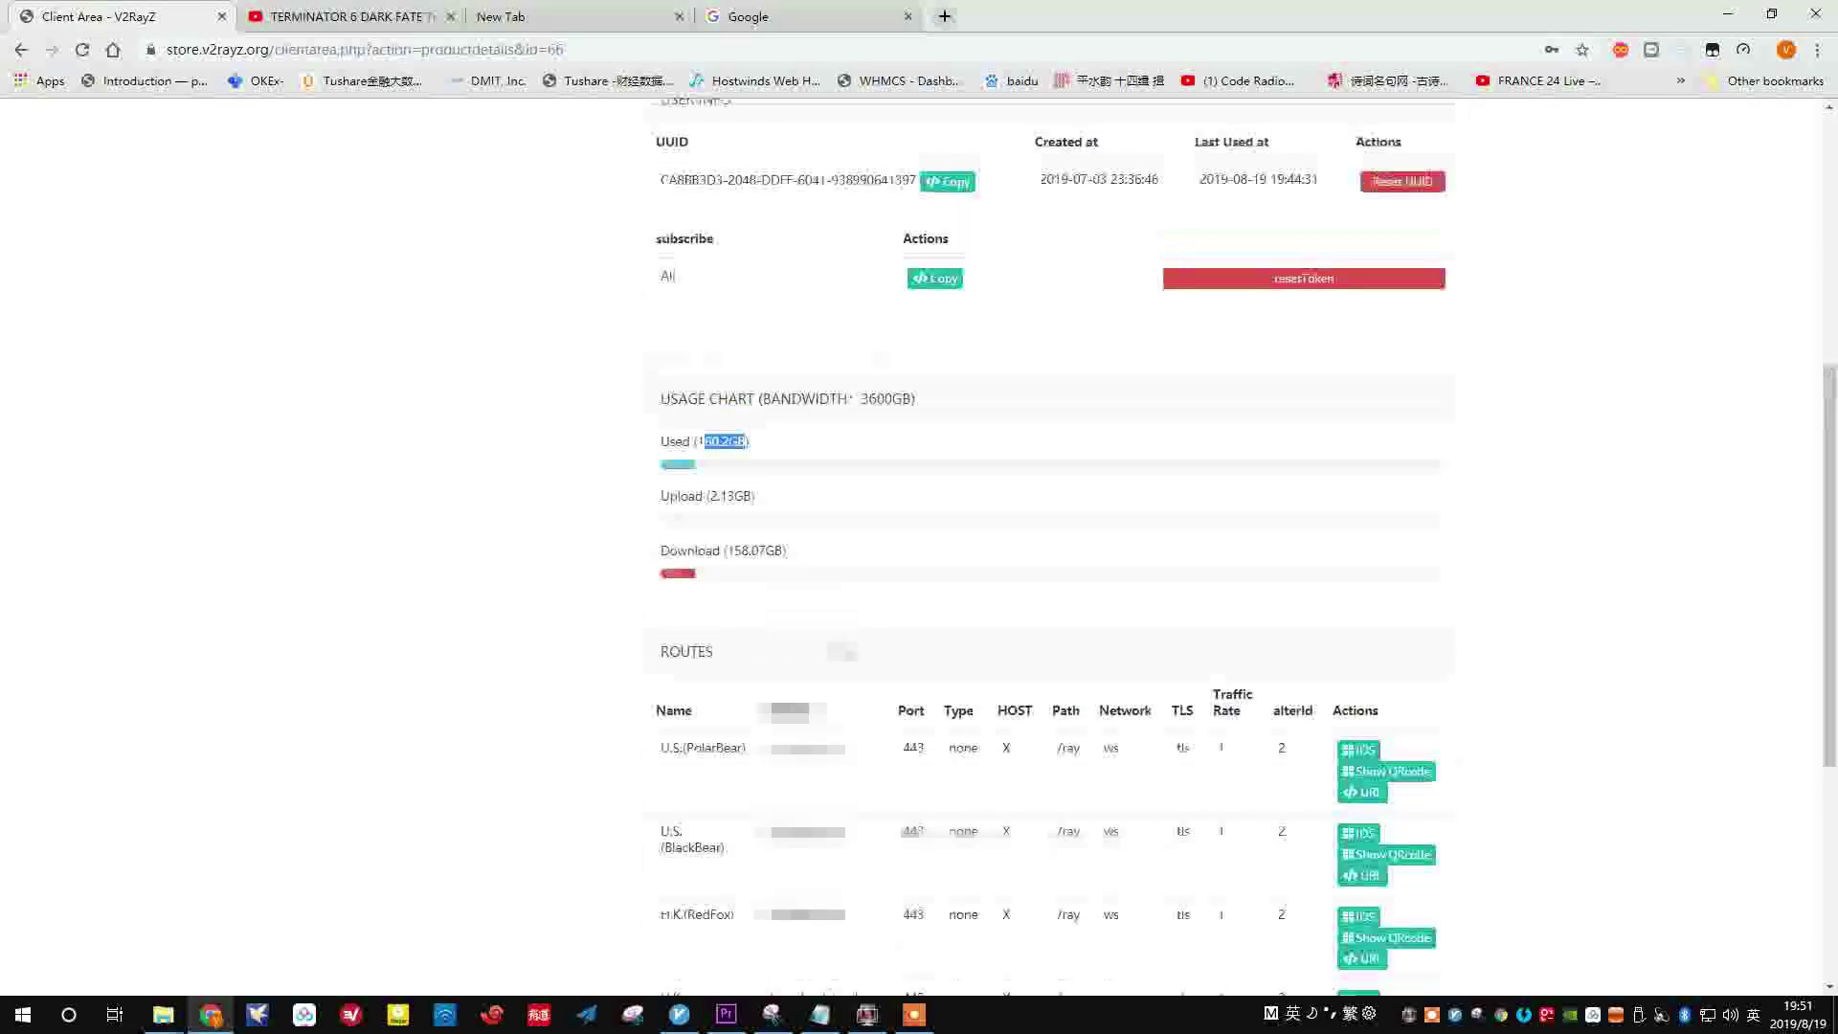
{"action": "left_click", "coordinate": [1382, 773]}
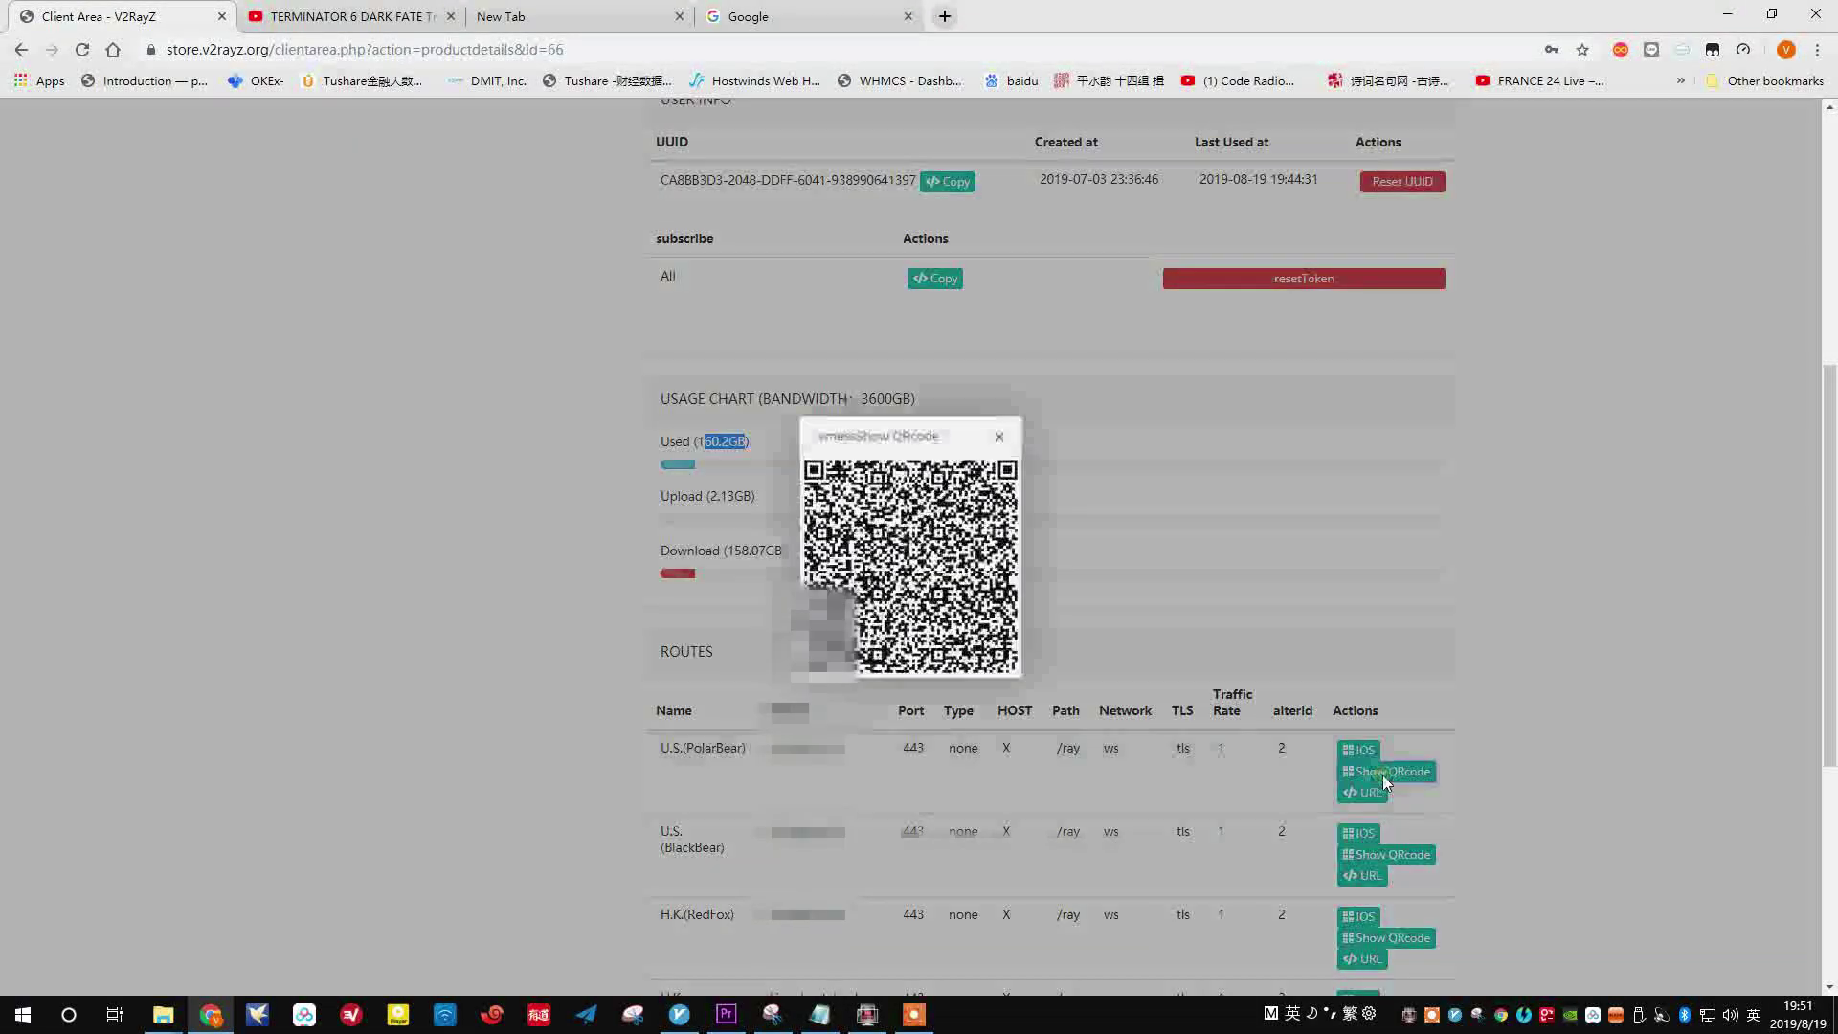
Step: Import the server into v2rayN with 扫描屏幕上的二维码 and confirm the import
{"action": "right_click", "coordinate": [1457, 1023]}
{"action": "mouse_move", "coordinate": [1393, 912]}
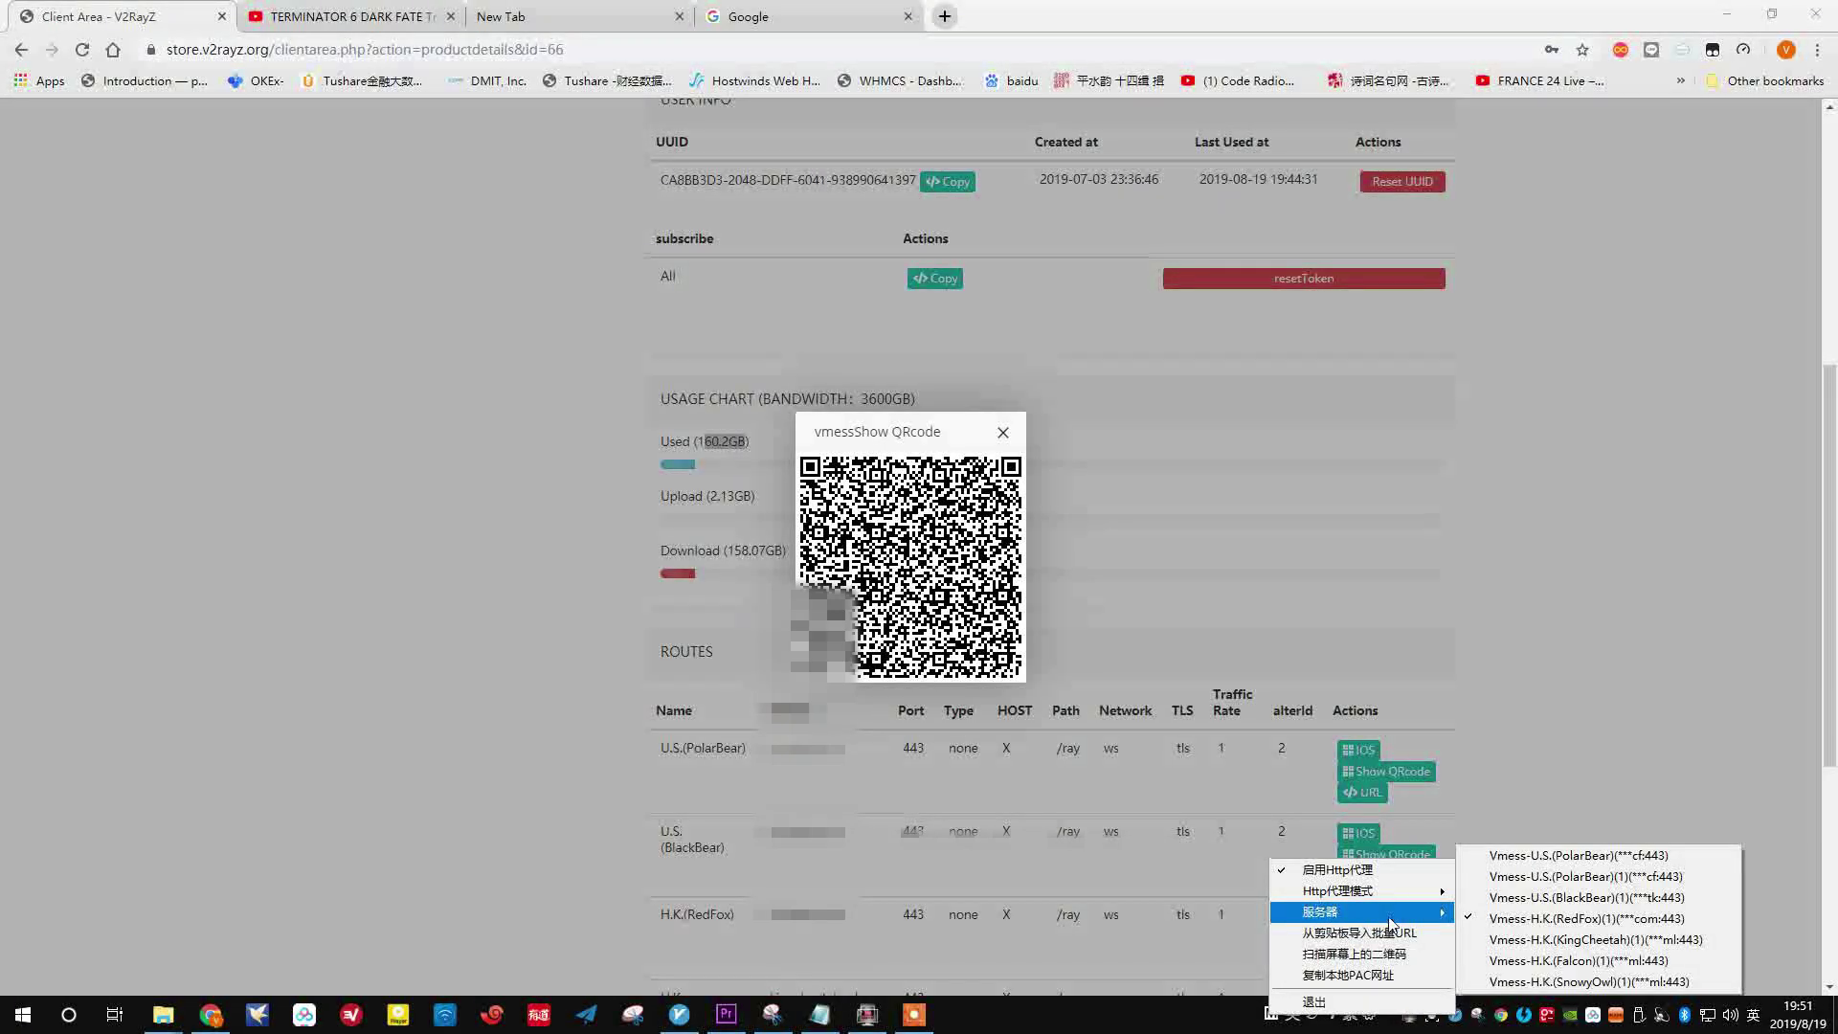
{"action": "left_click", "coordinate": [1354, 954]}
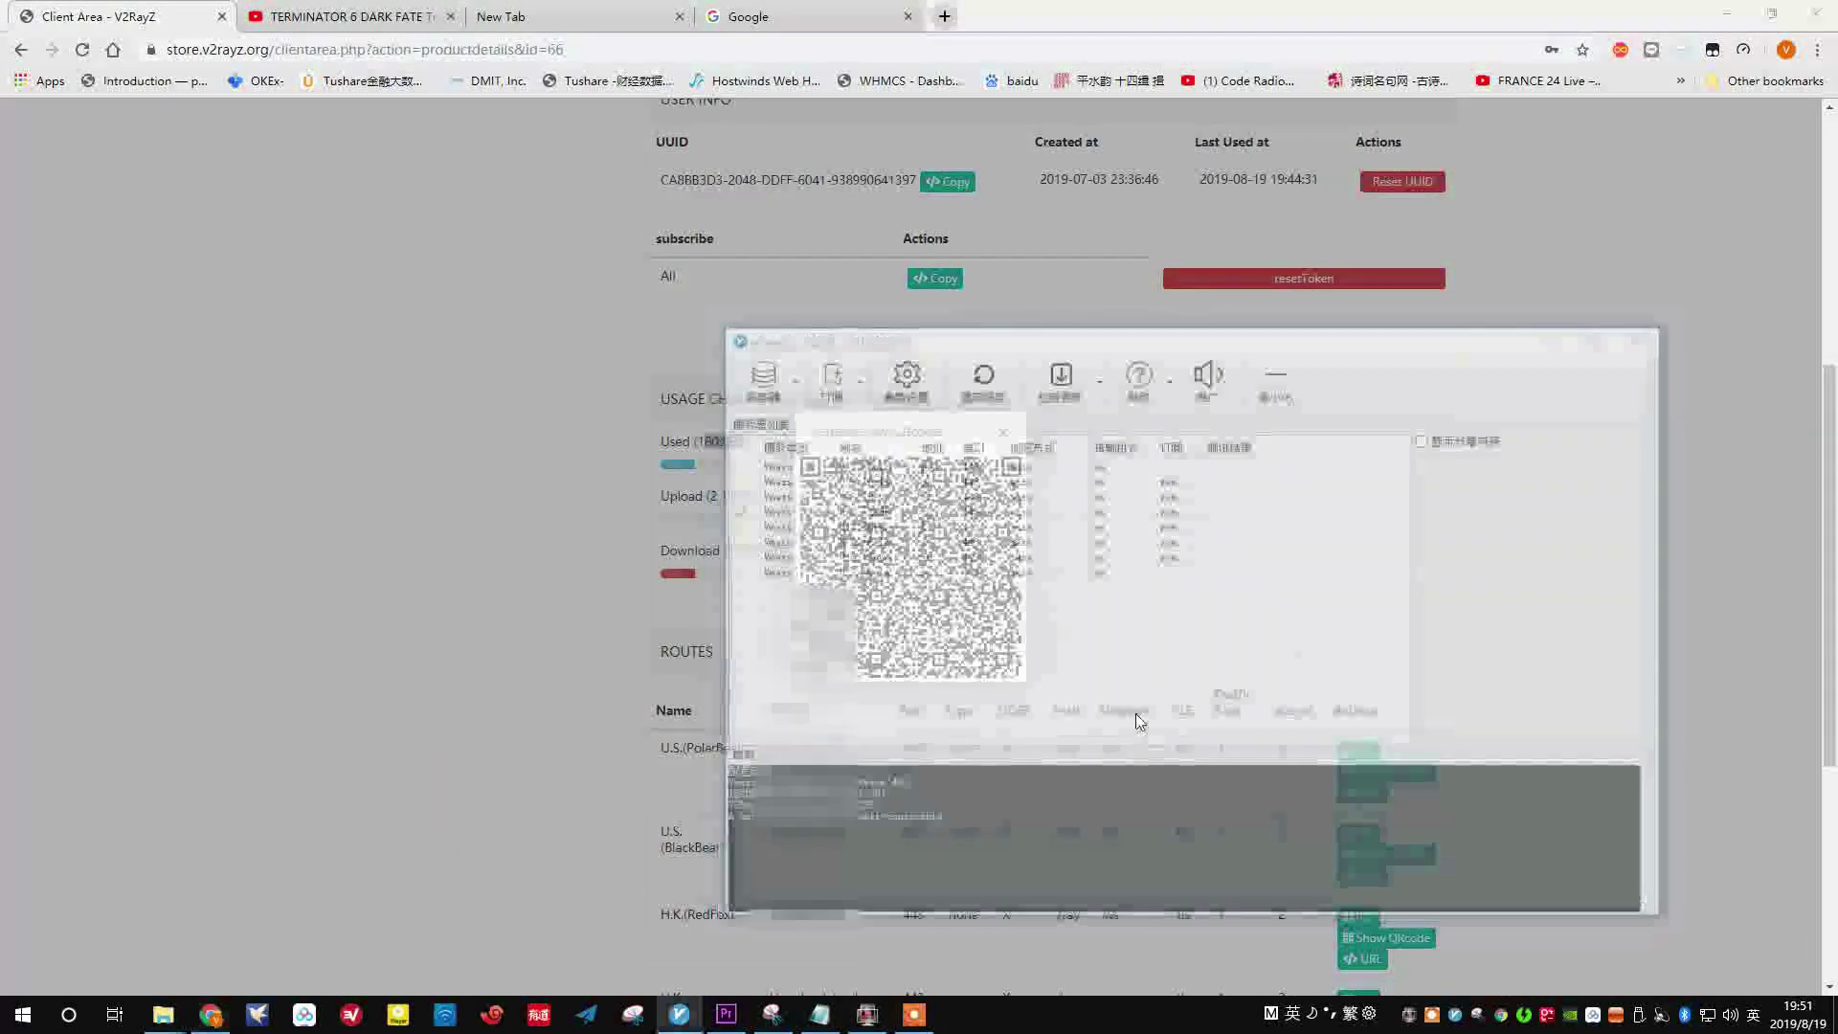
{"action": "left_click", "coordinate": [935, 569]}
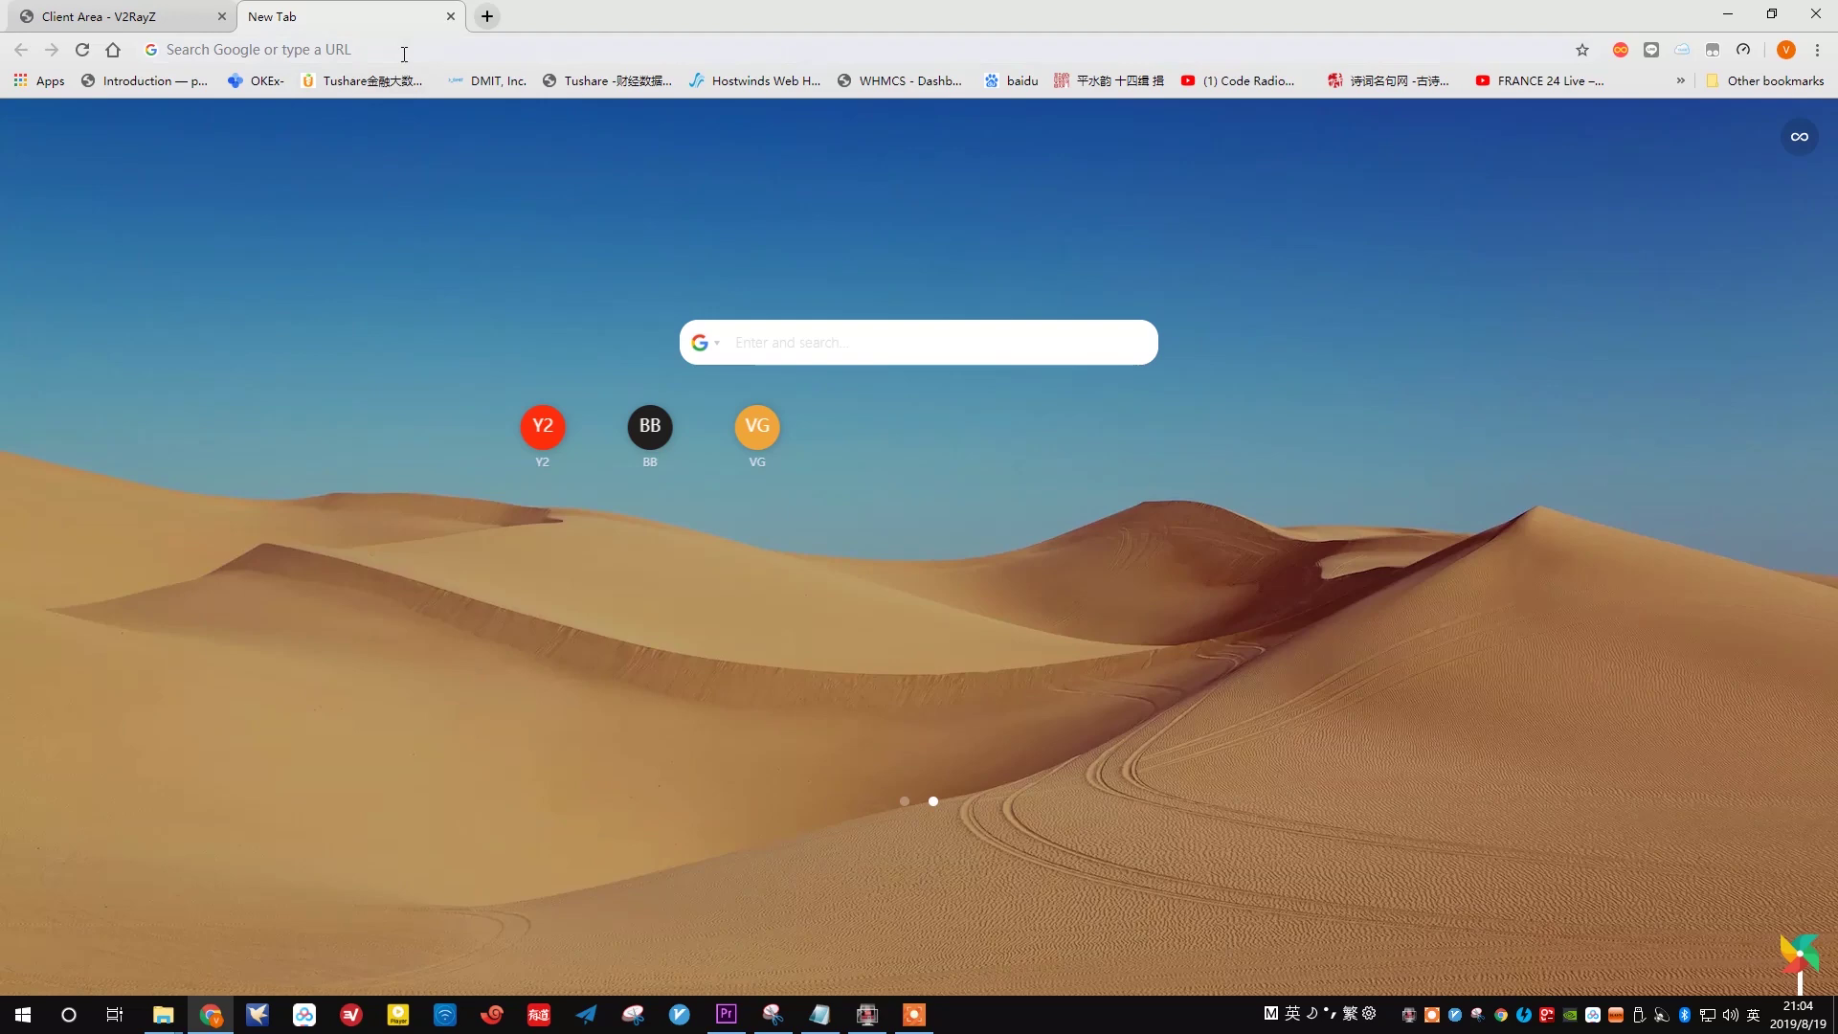
Step: Load google.com in Chrome's address bar
{"action": "left_click", "coordinate": [404, 53]}
{"action": "type", "text": "google.com"}
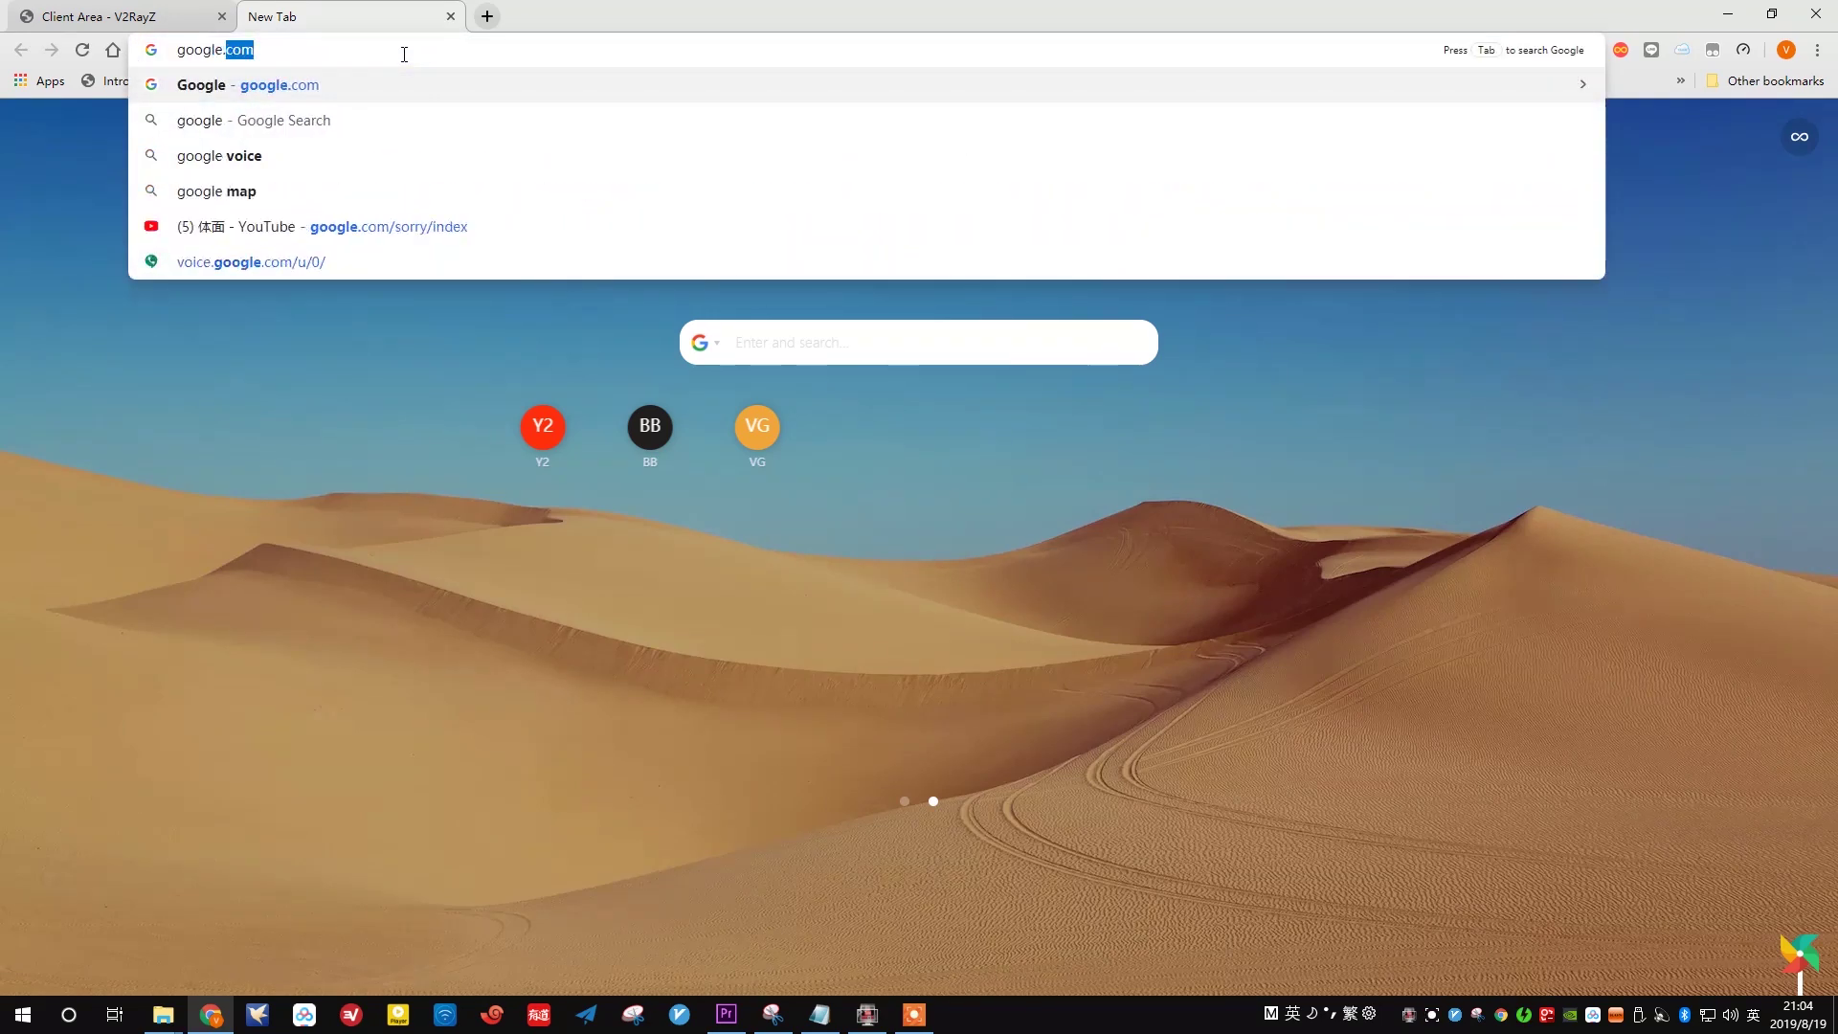
{"action": "key", "text": "Return"}
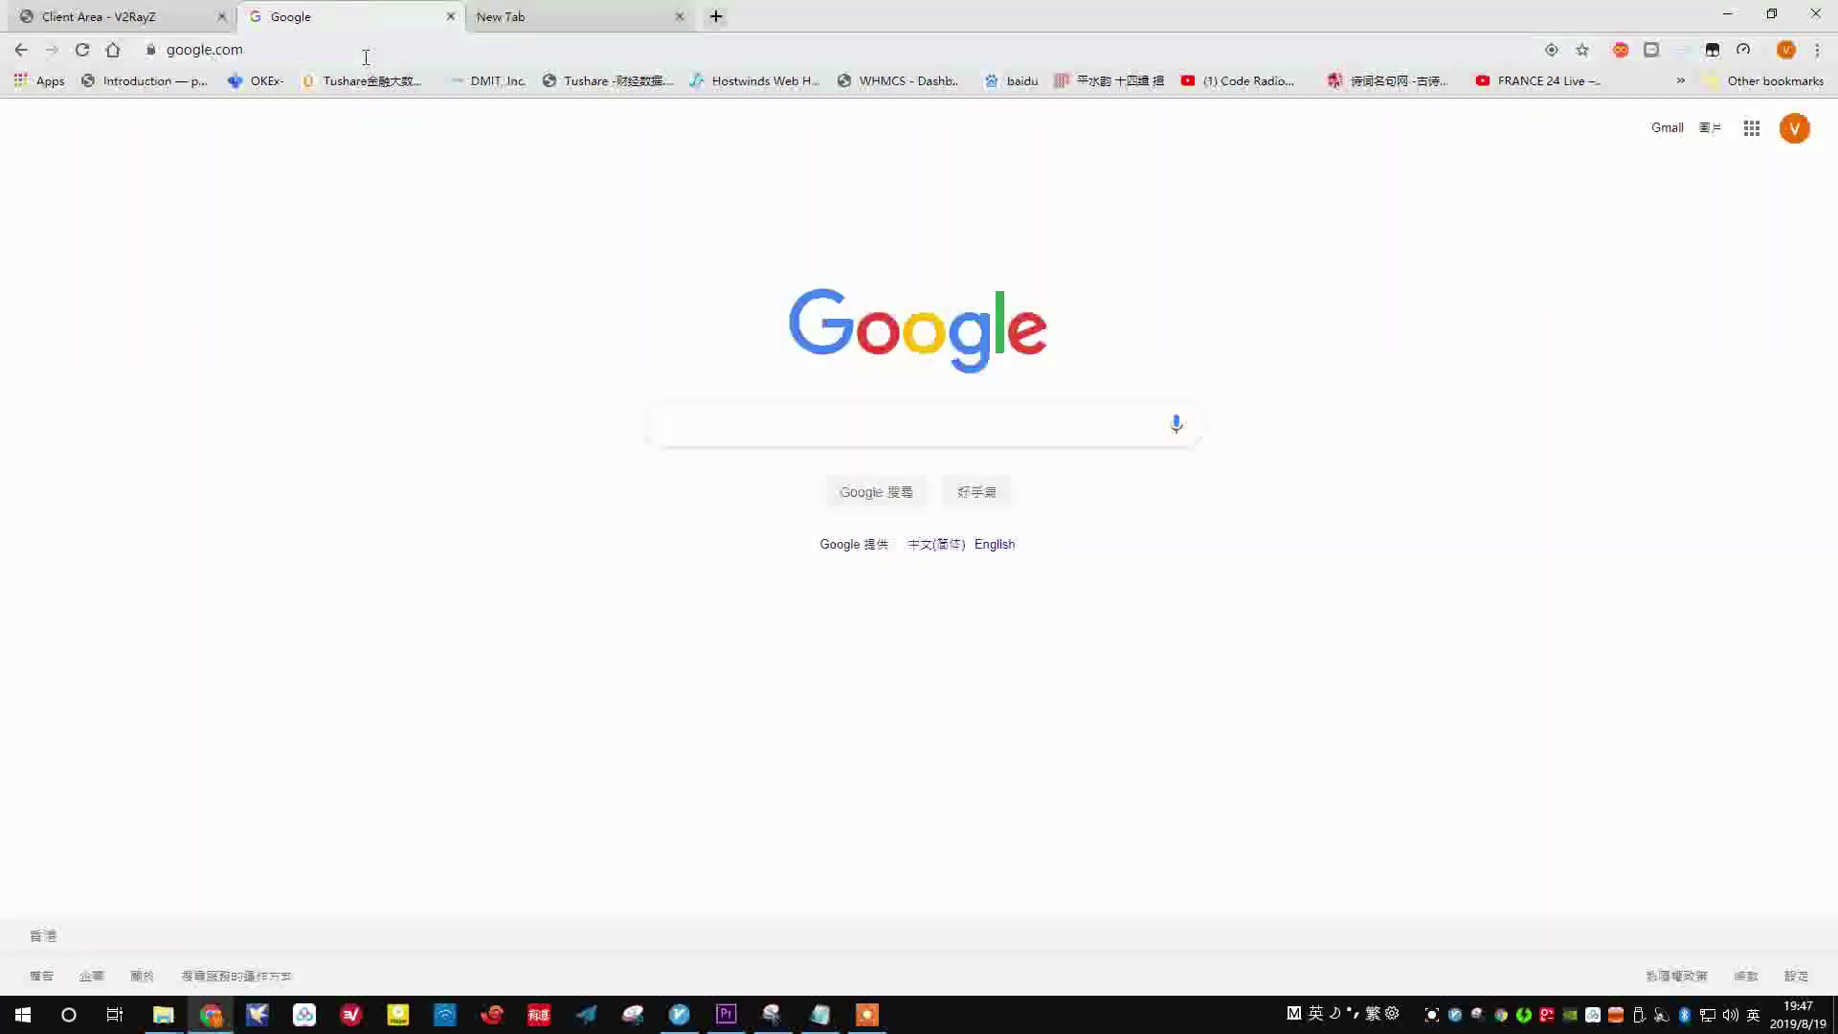
{"action": "left_click", "coordinate": [365, 58]}
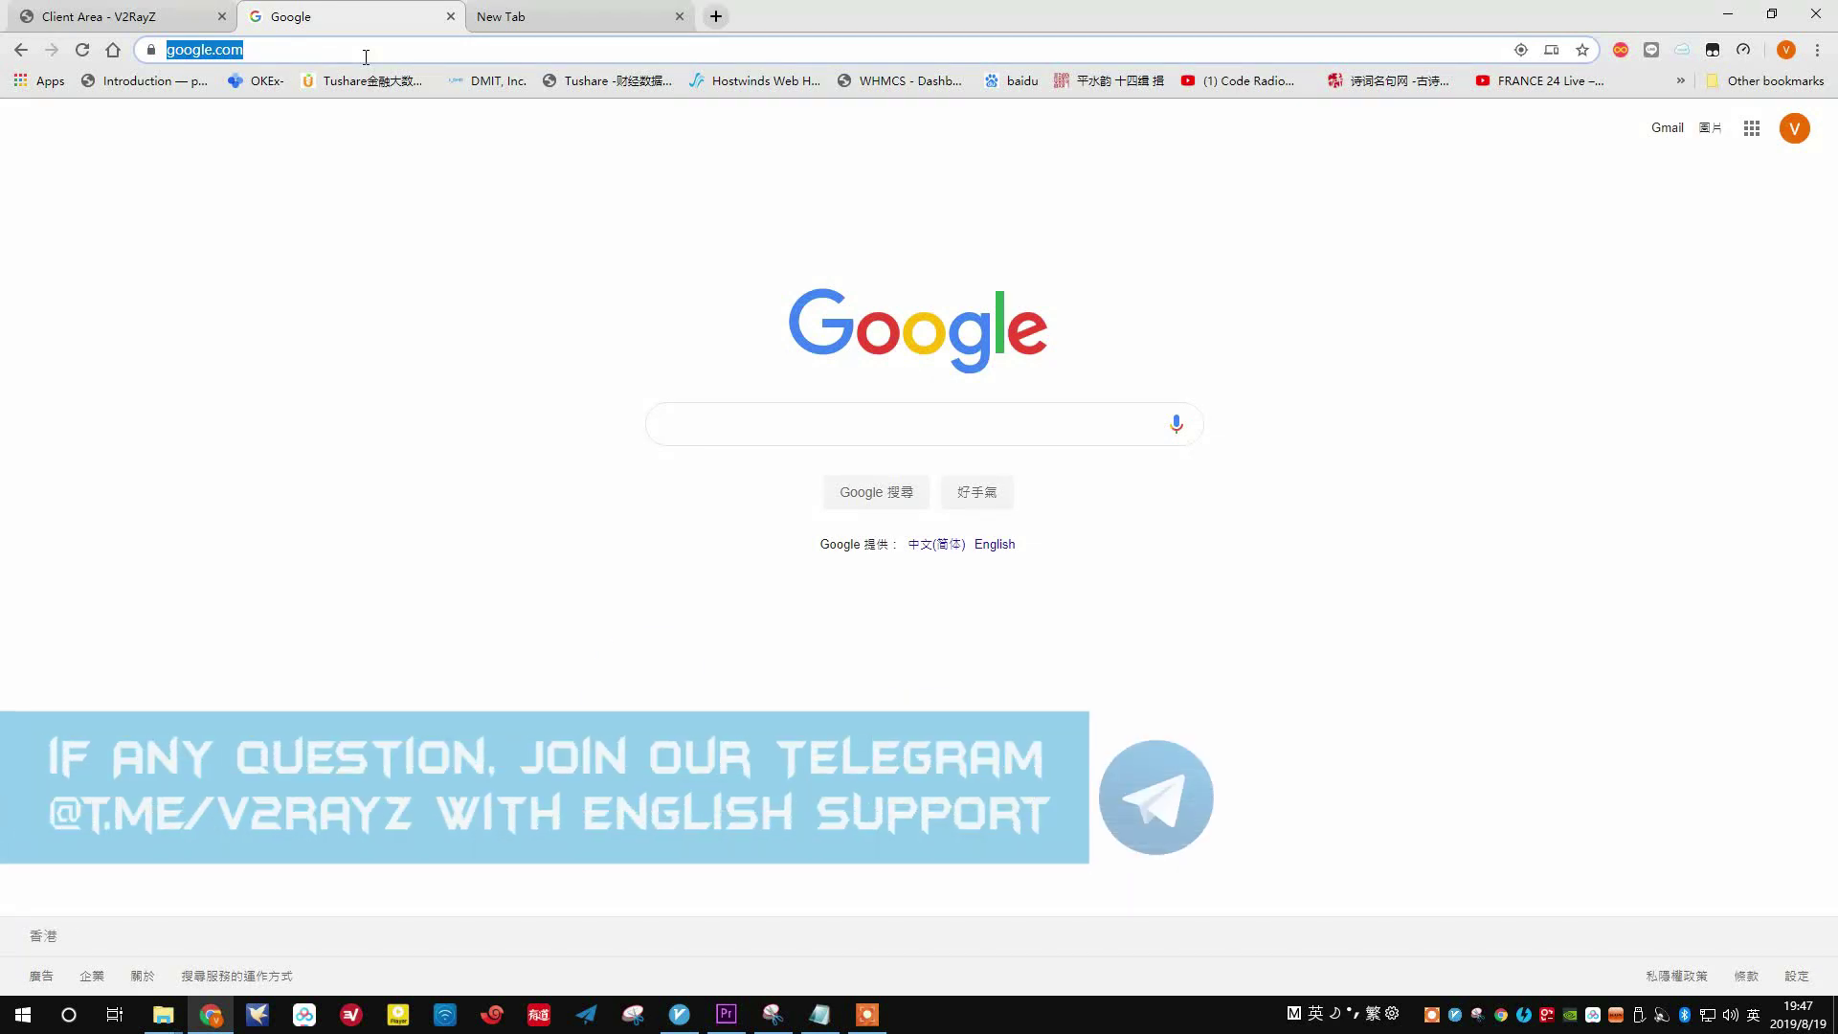
Step: Go to youtube.com and search for 4k
{"action": "type", "text": "youtube.com"}
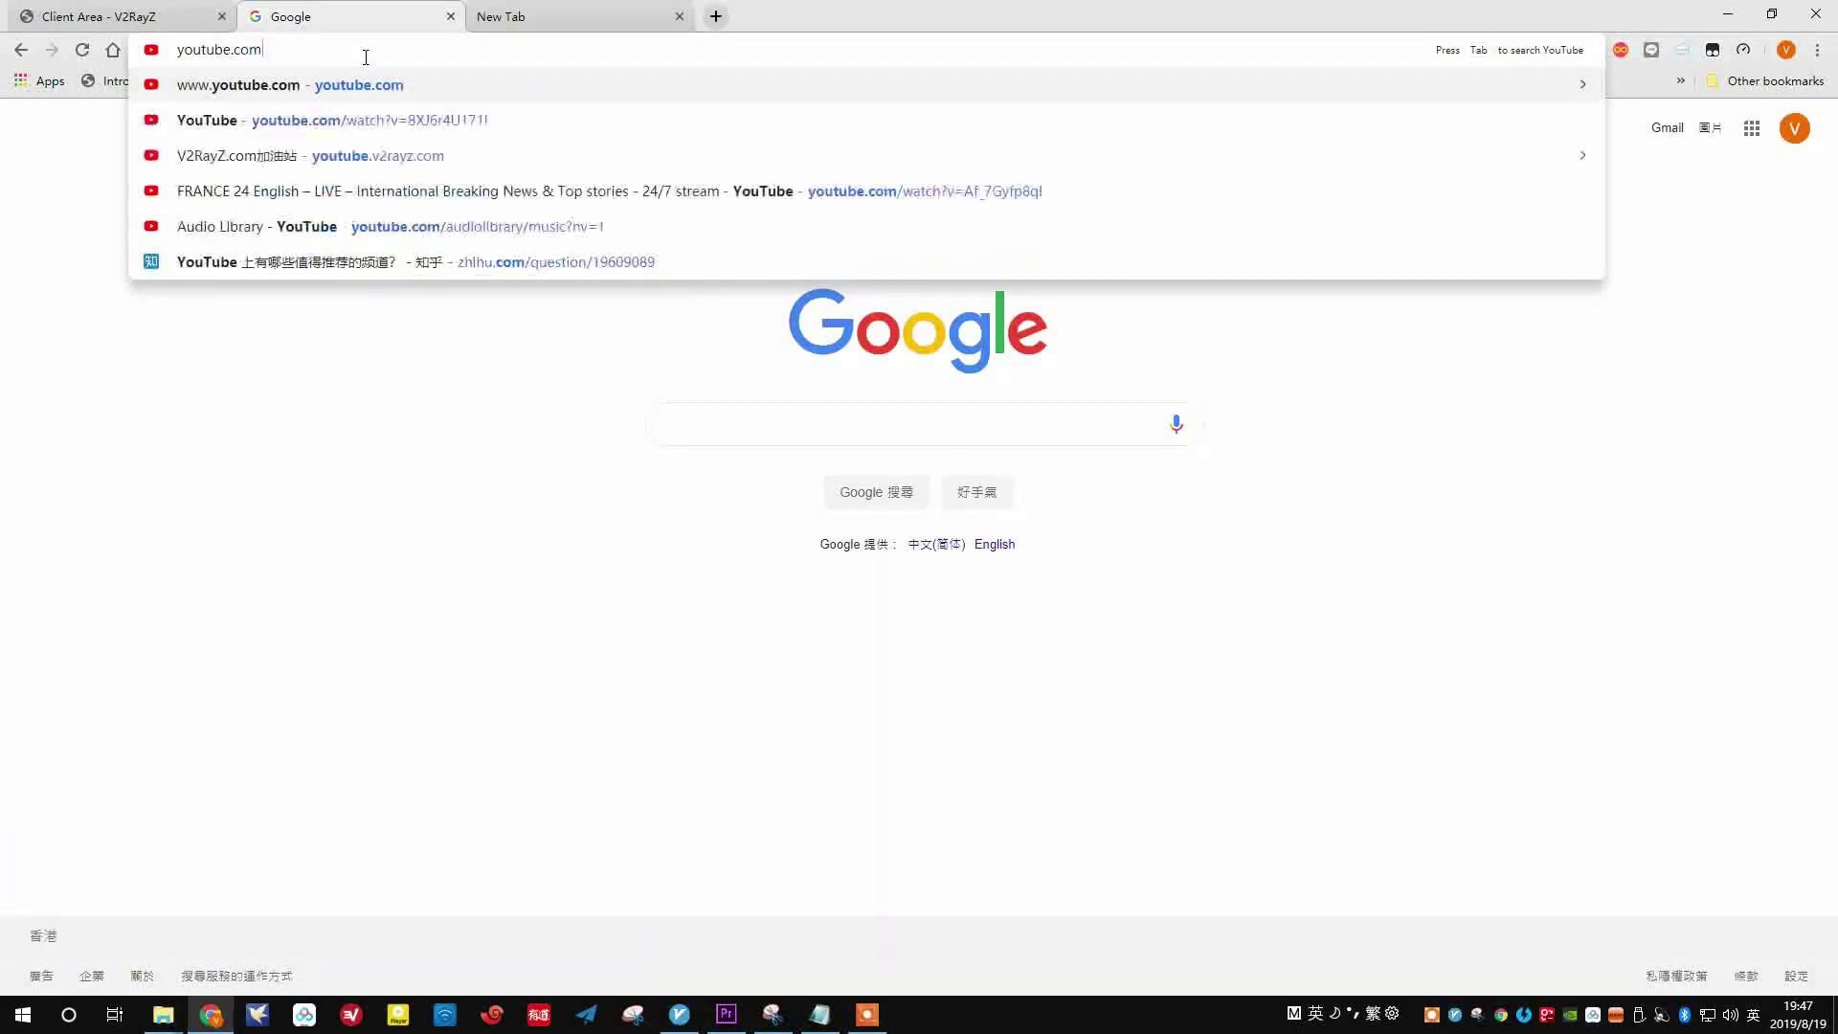
{"action": "key", "text": "Return"}
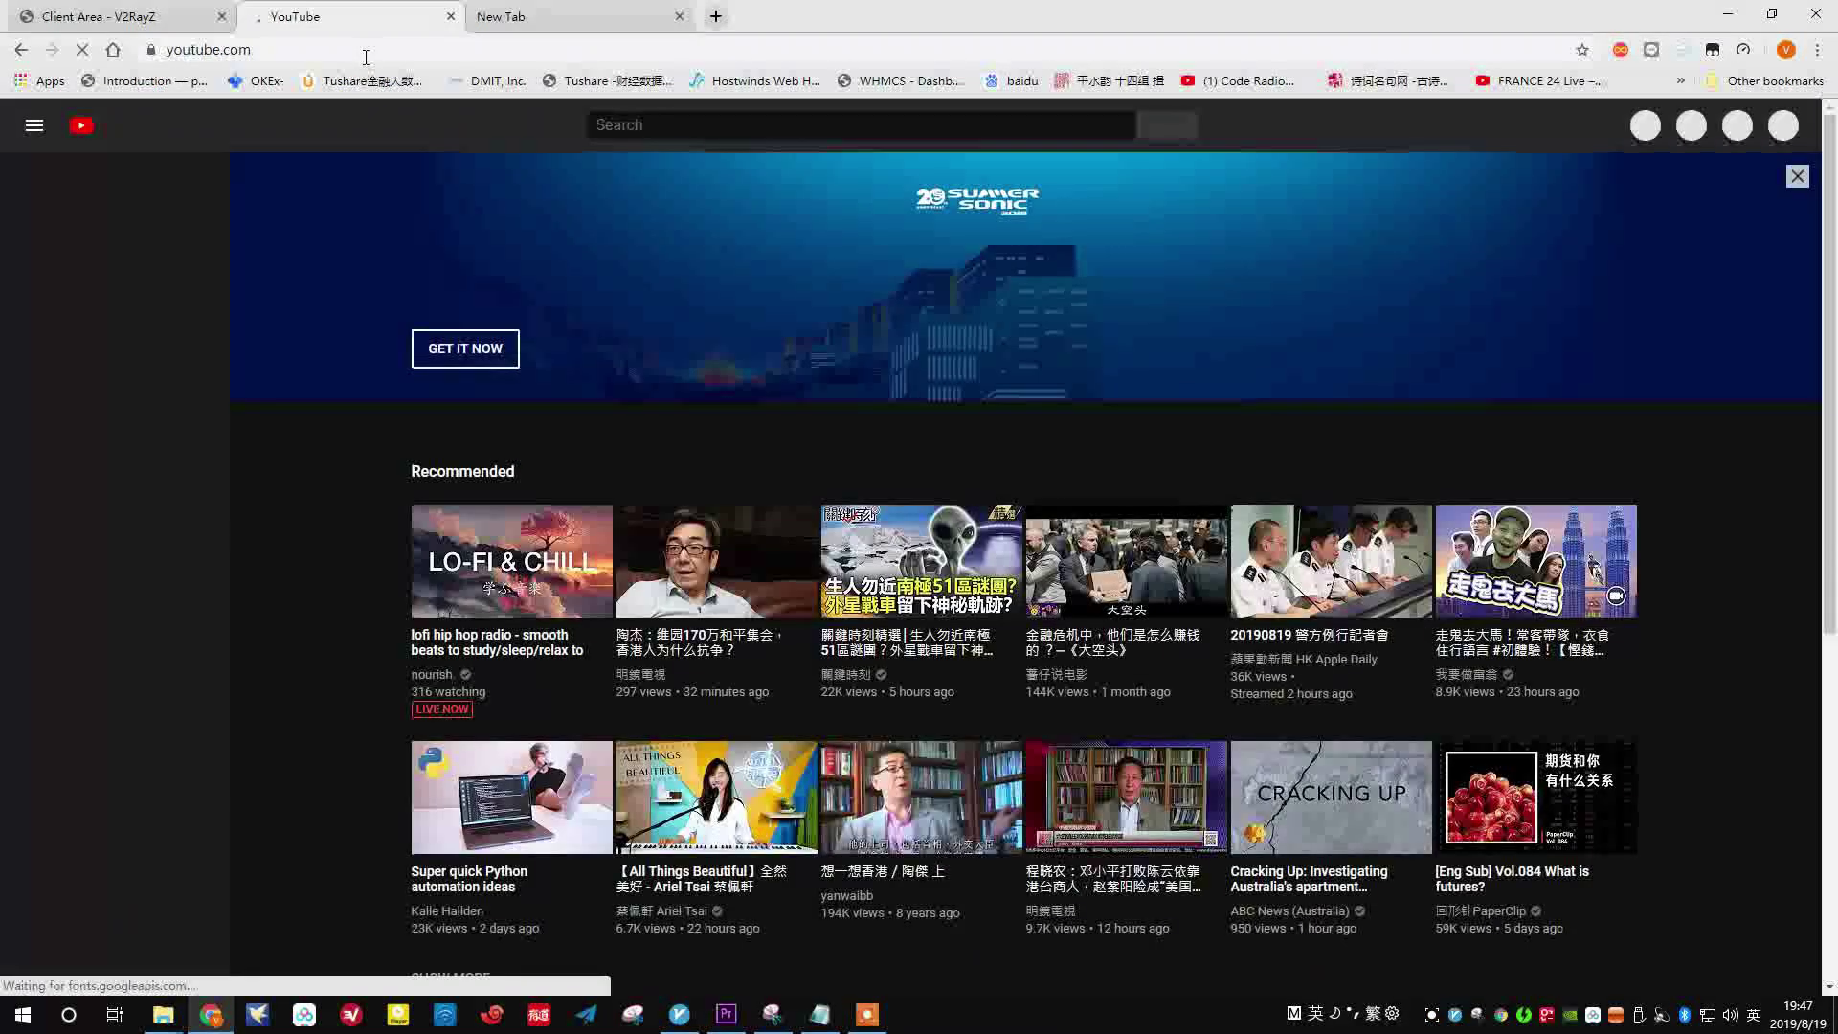
{"action": "left_click", "coordinate": [594, 124]}
{"action": "type", "text": "4k"}
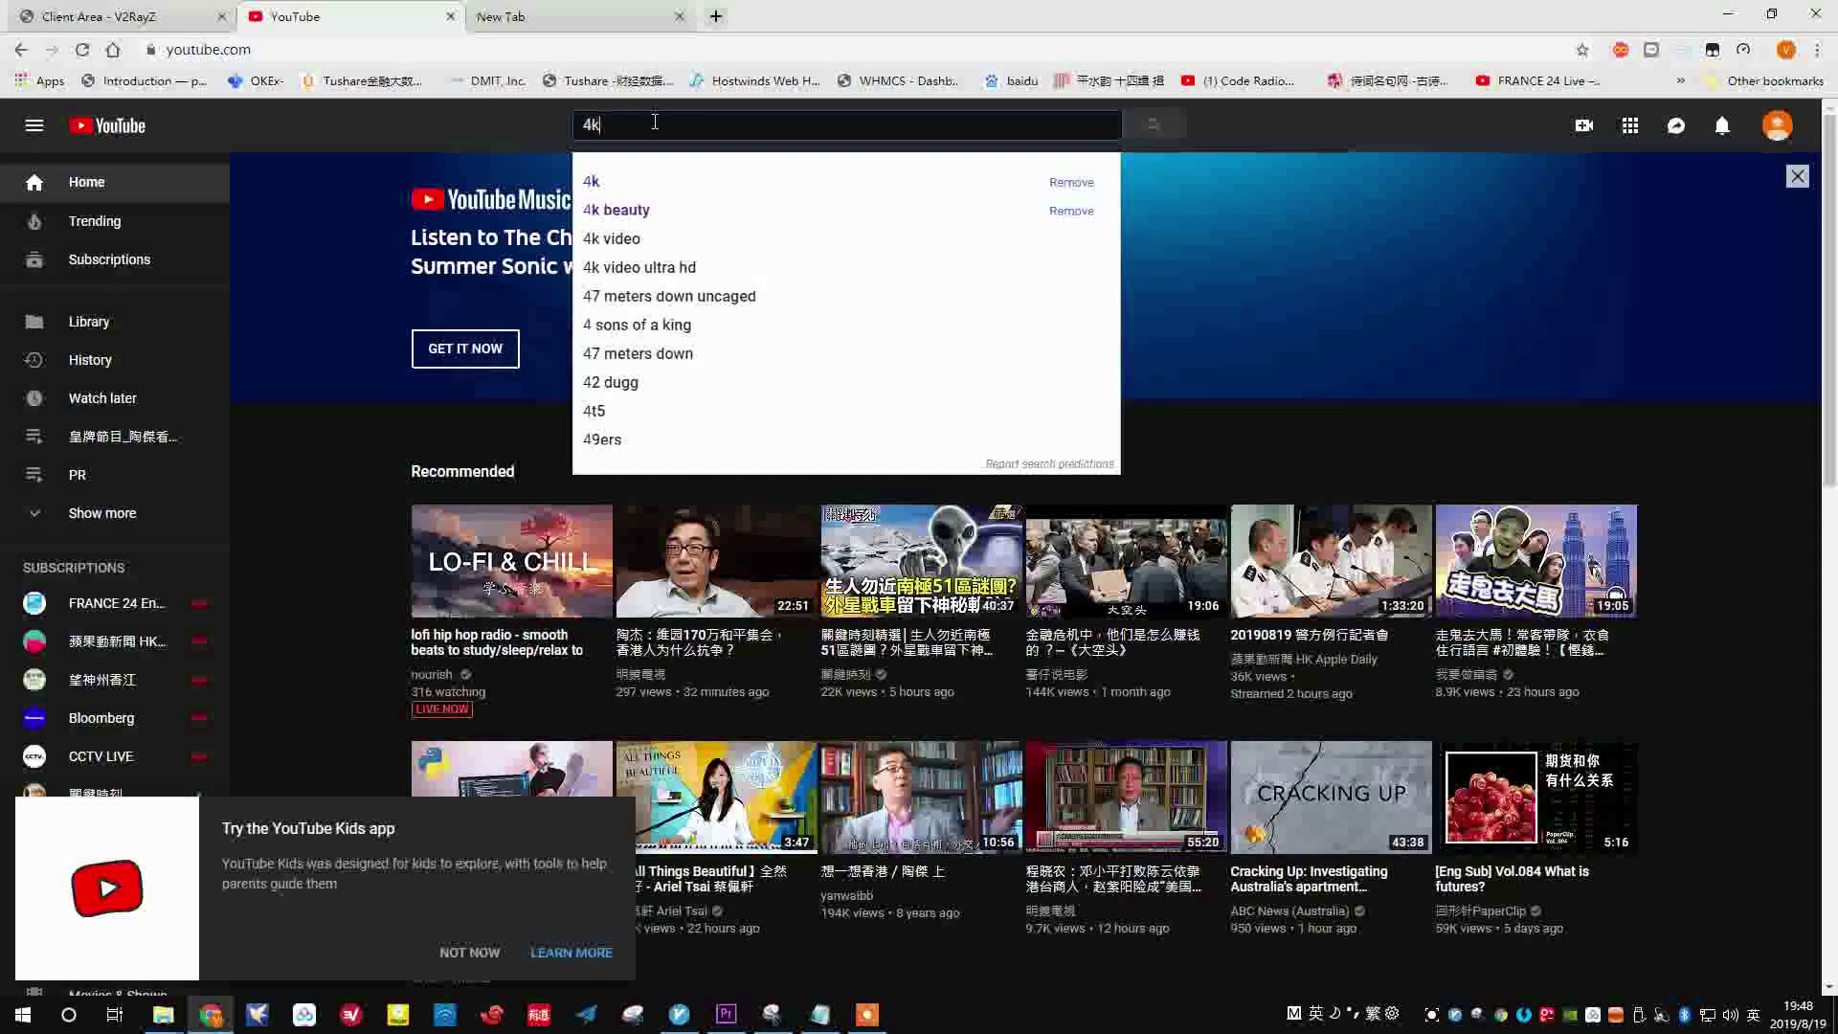
{"action": "key", "text": "Return"}
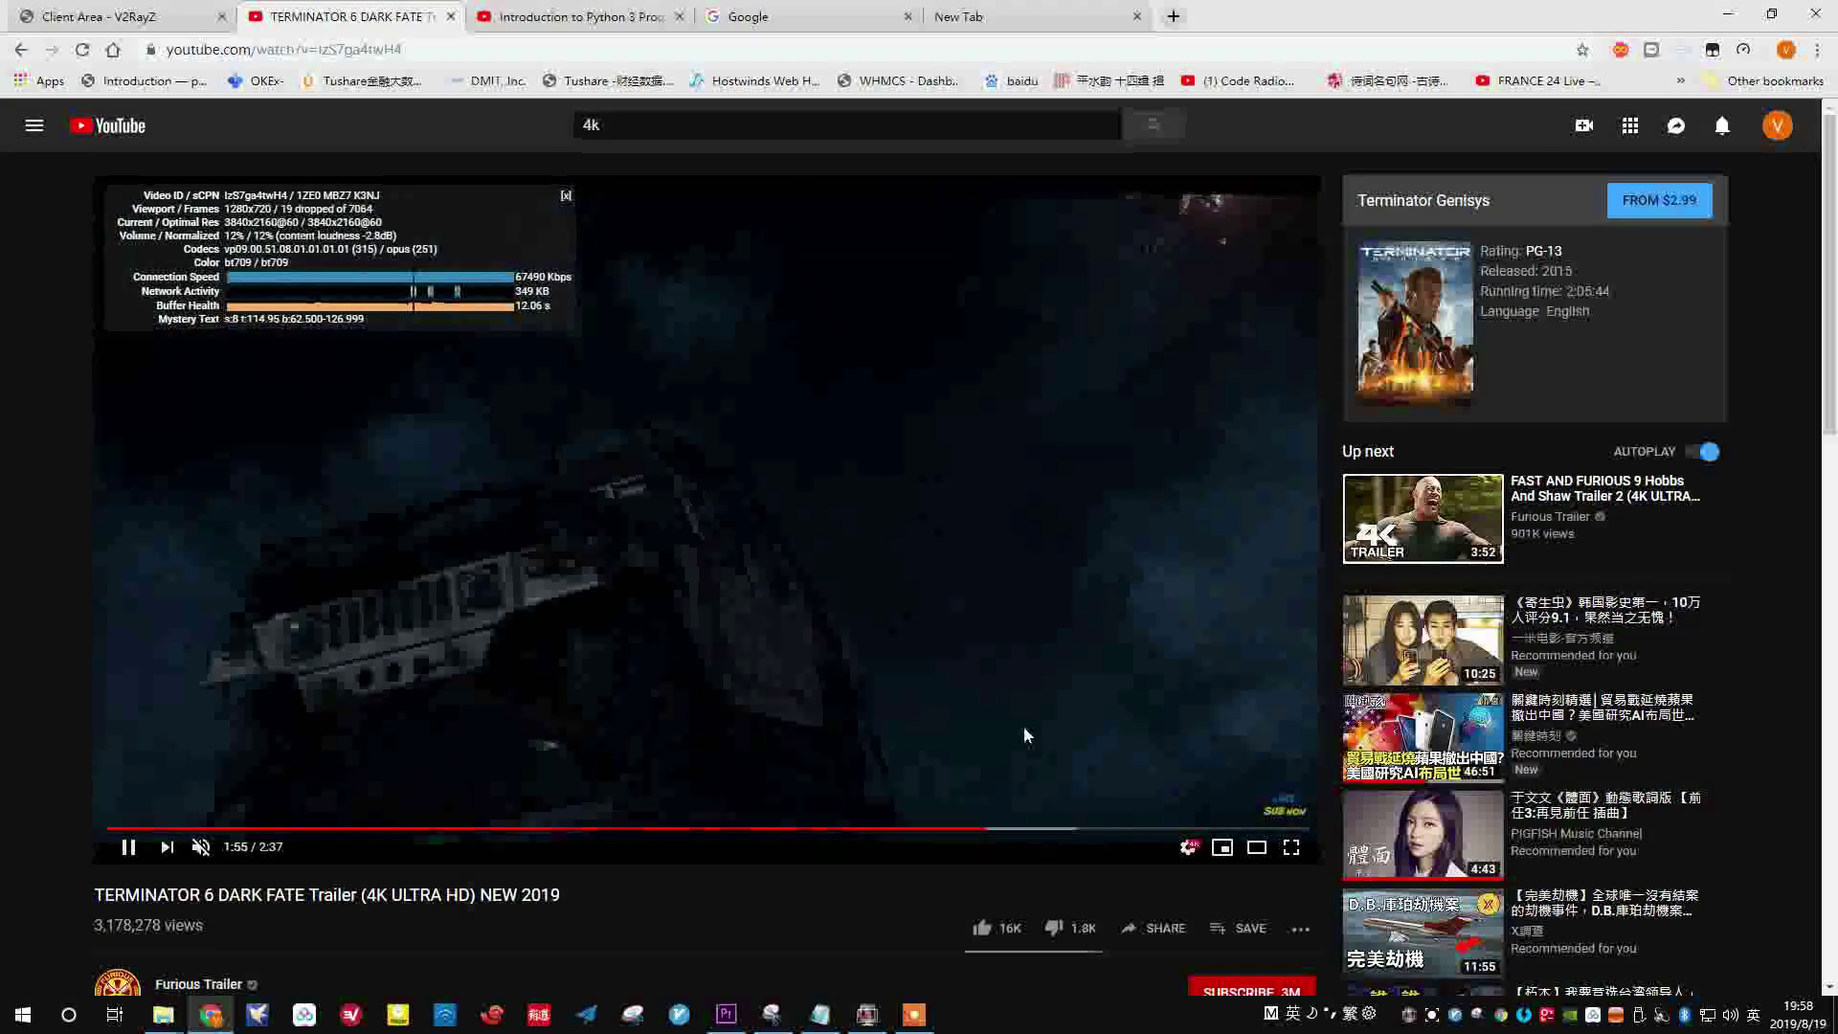
Step: Highlight the connection speed figure in Stats for nerds and close the player settings
{"action": "left_click_drag", "start_coordinate": [516, 277], "coordinate": [573, 281]}
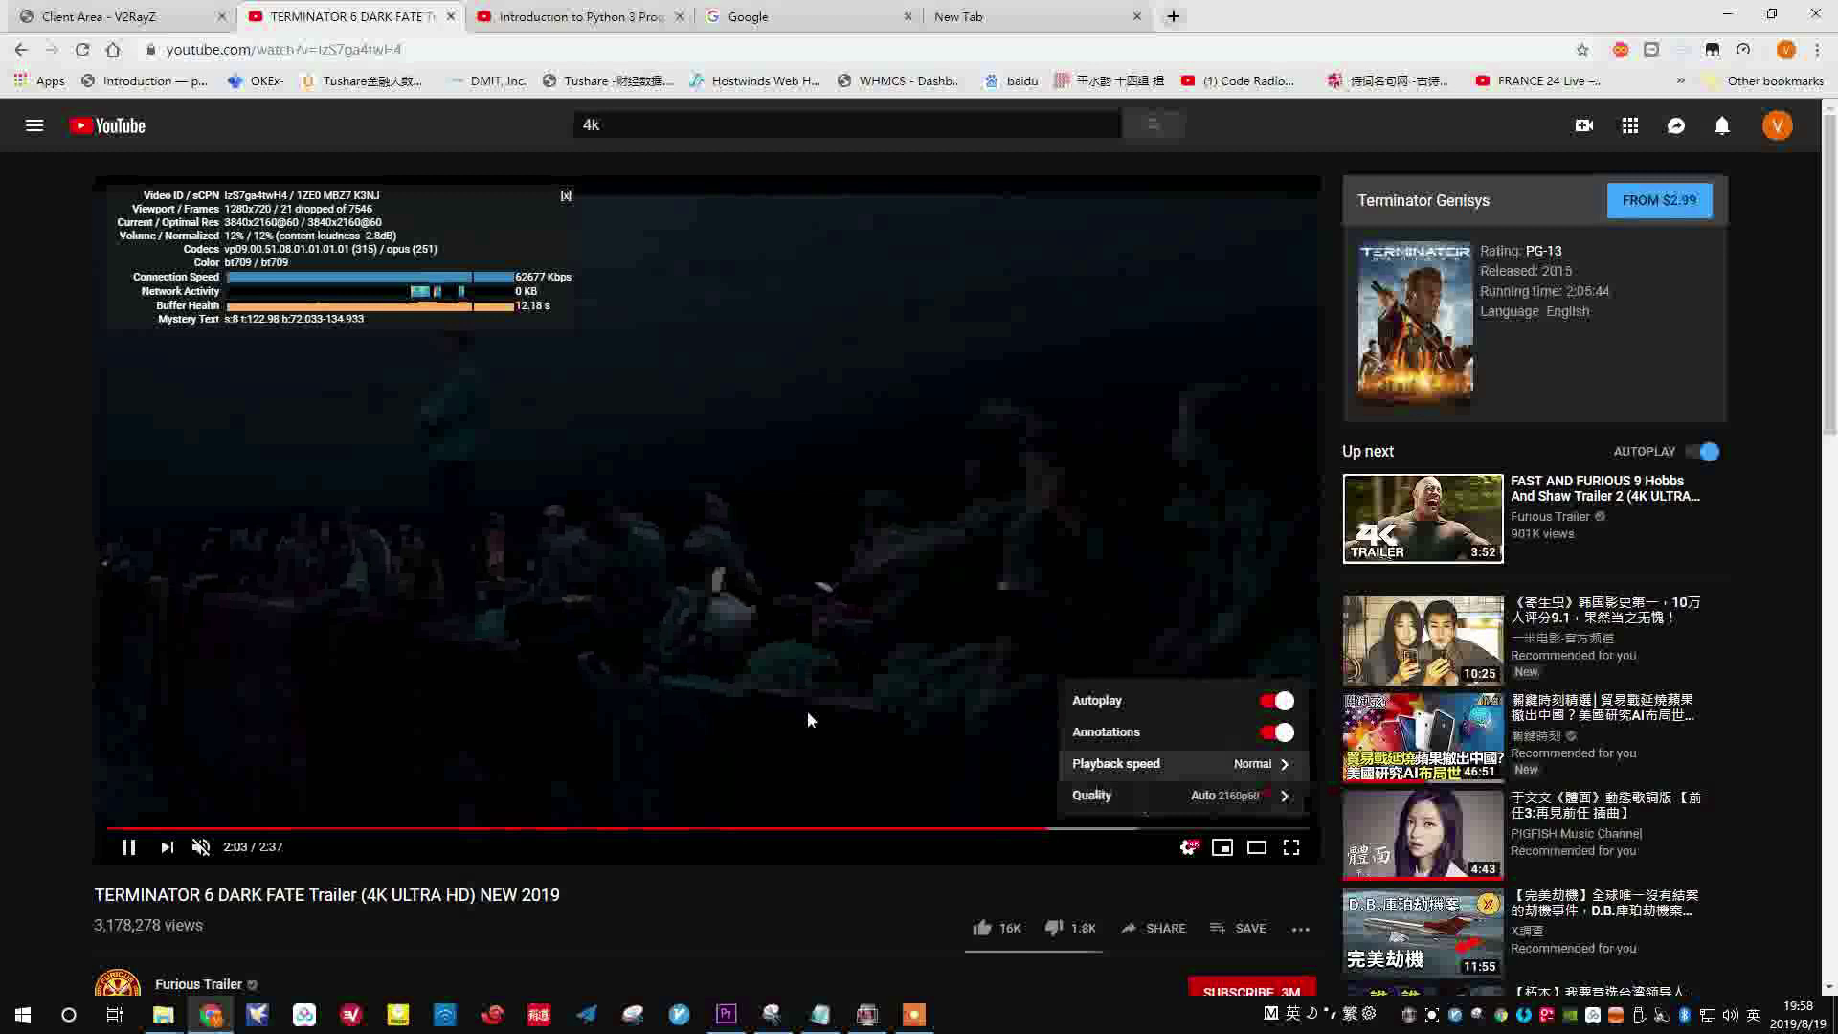
{"action": "left_click", "coordinate": [665, 539]}
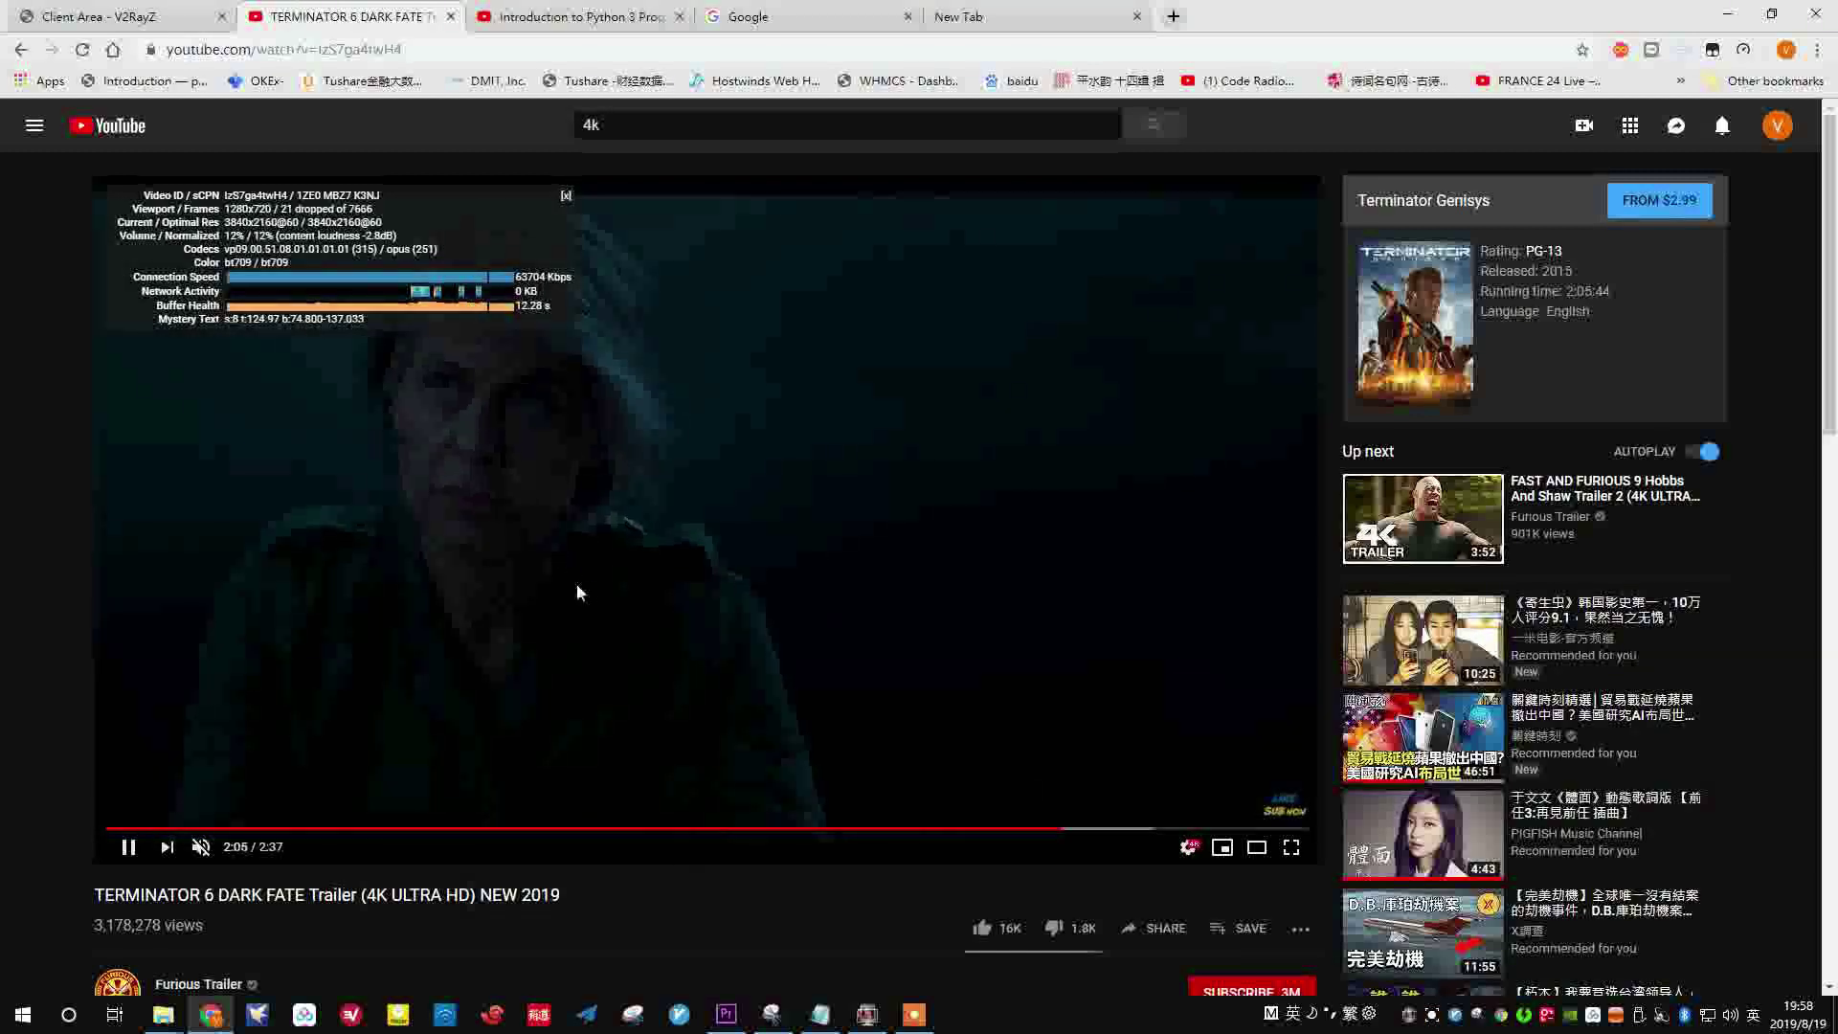